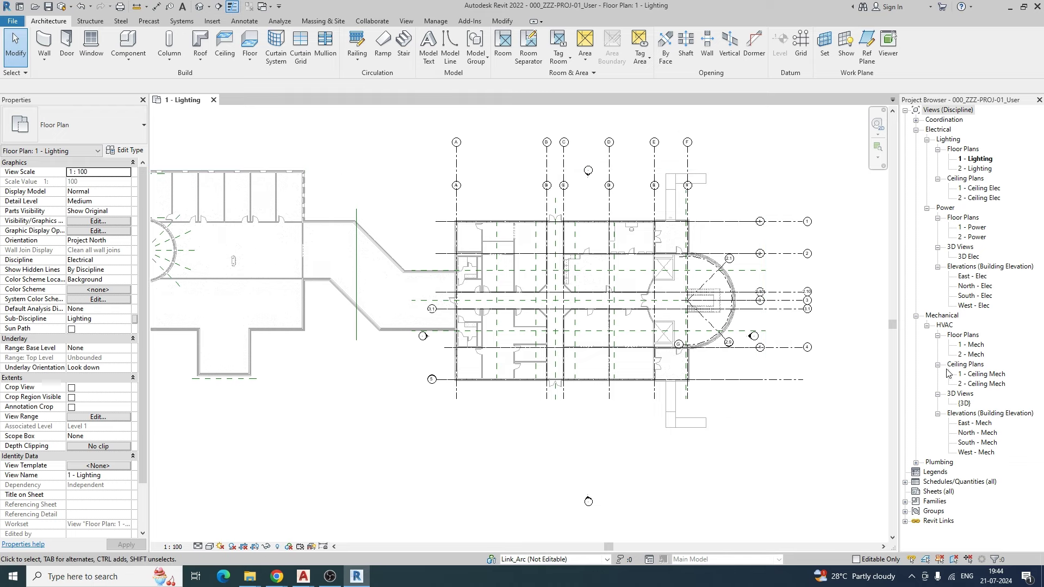
- Open the South - Mech elevation and set its view scale to 1:50 and detail level to Fine
double_click(969, 443)
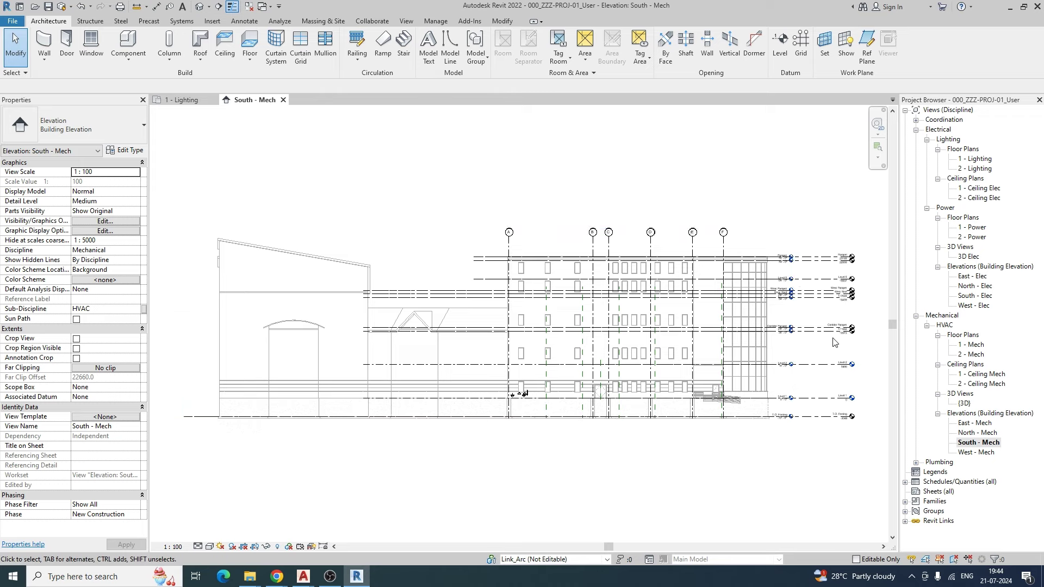
scroll(833, 342, "up", 6)
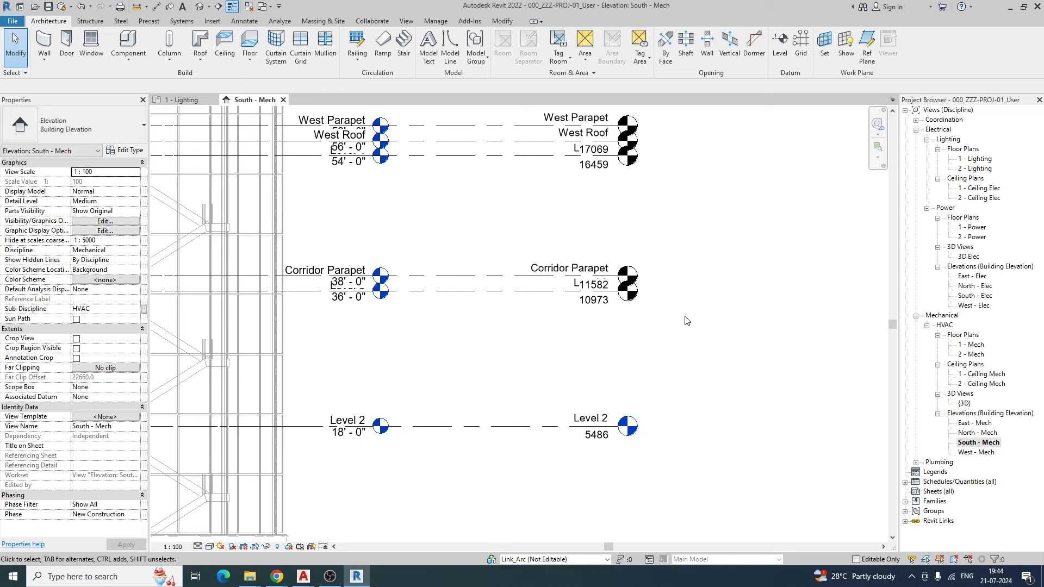
left_click(175, 546)
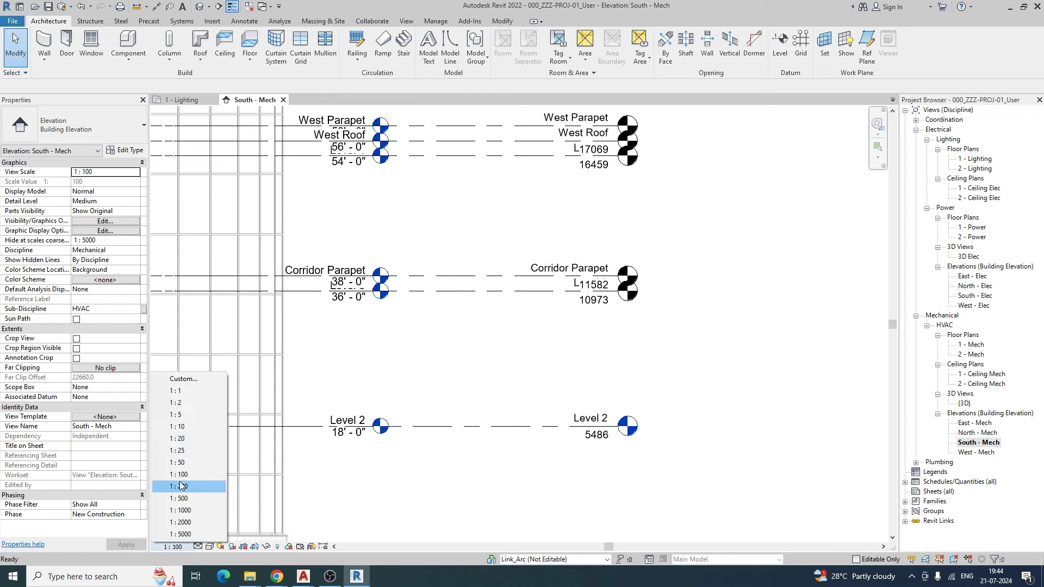
left_click(178, 463)
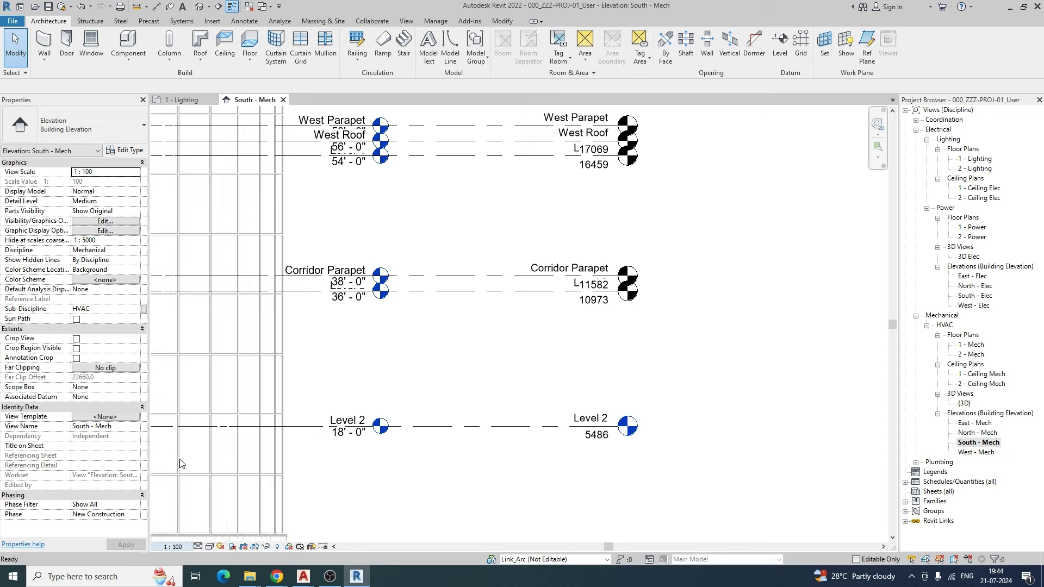
left_click(199, 547)
left_click(211, 536)
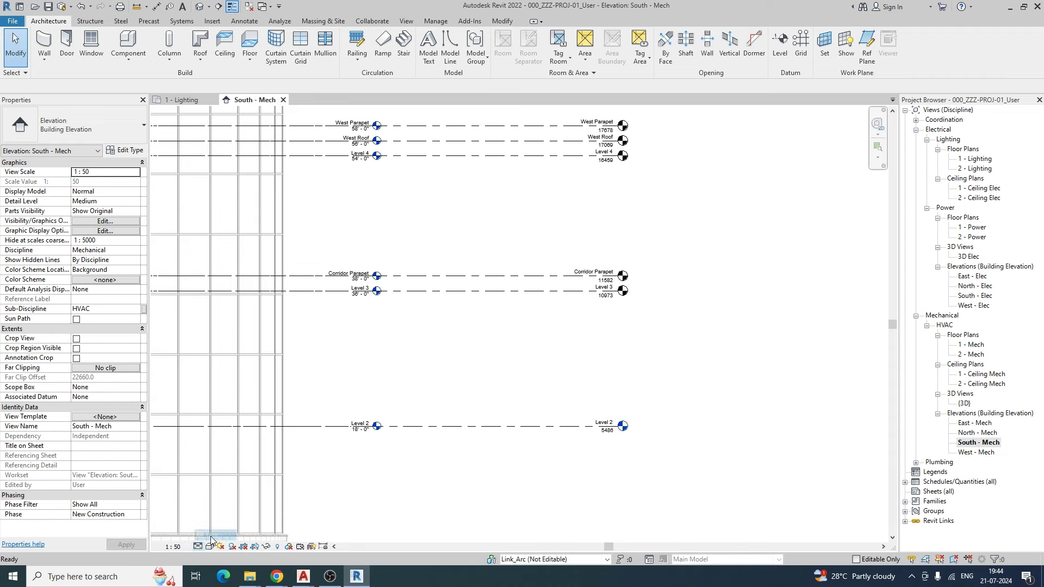
- Examine the levels and grids across the South - Mech elevation, and inspect grid F's properties and workset
scroll(530, 354, "up", 3)
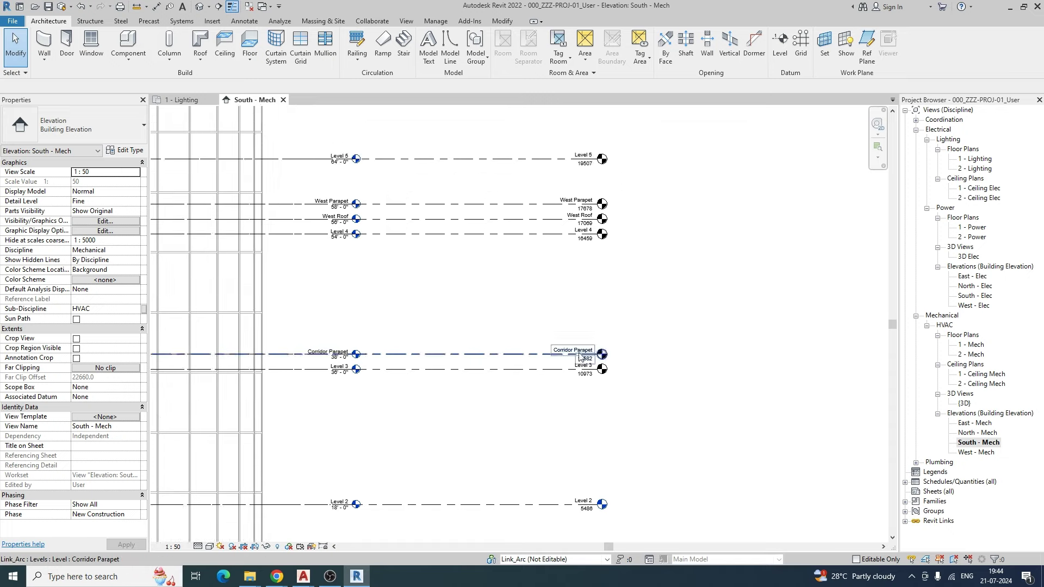
scroll(549, 375, "down", 5)
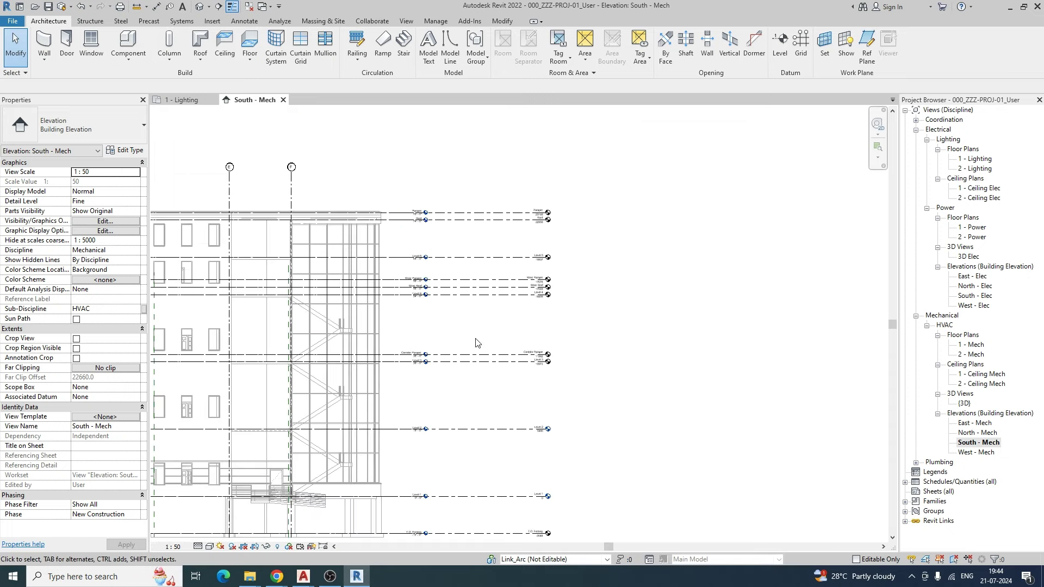
scroll(365, 333, "up", 5)
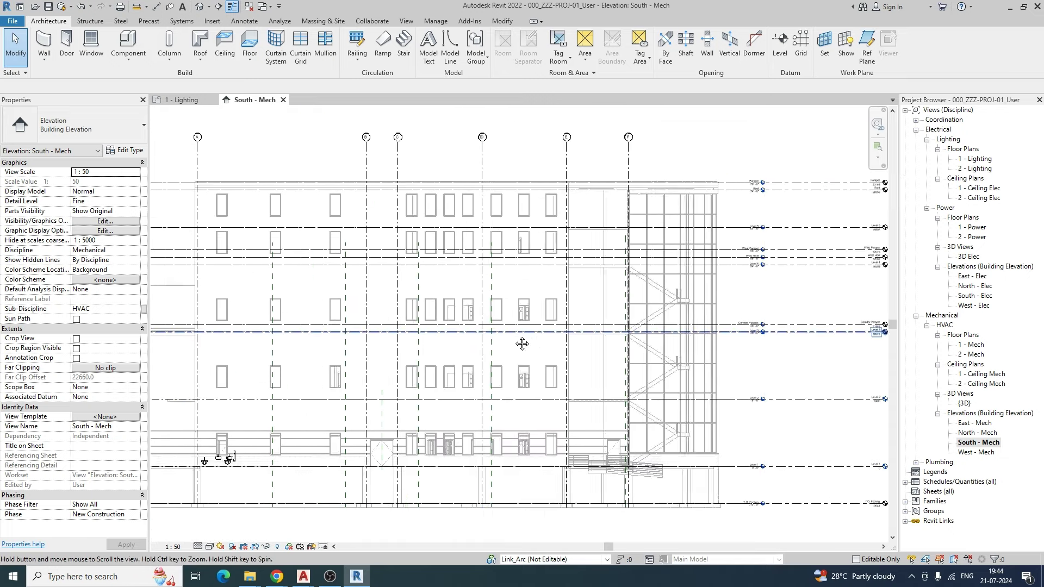
middle_click_drag(474, 335, 471, 332)
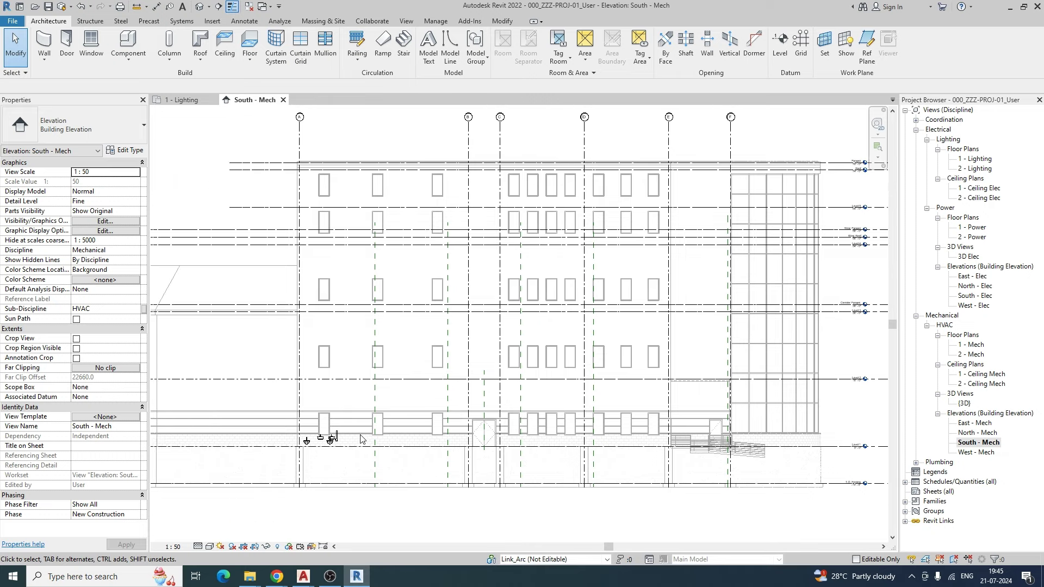
scroll(492, 409, "down", 2)
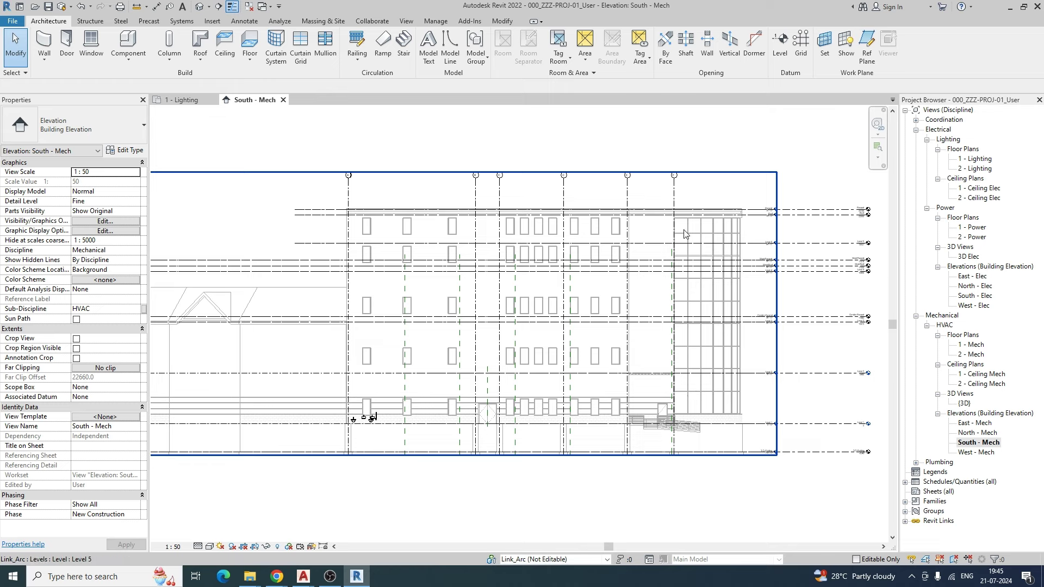
left_click(675, 181)
scroll(686, 175, "up", 2)
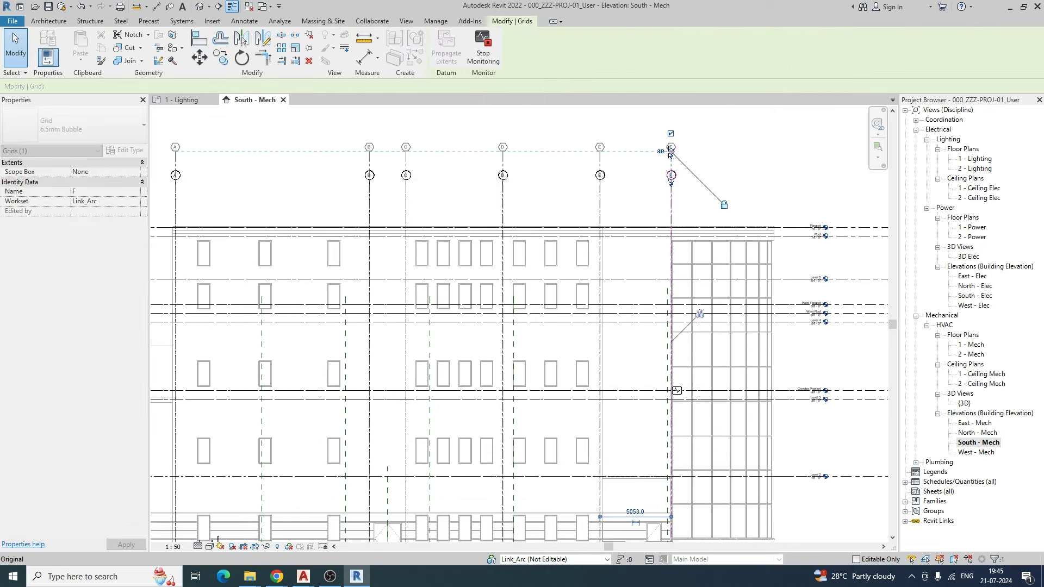
key("Escape")
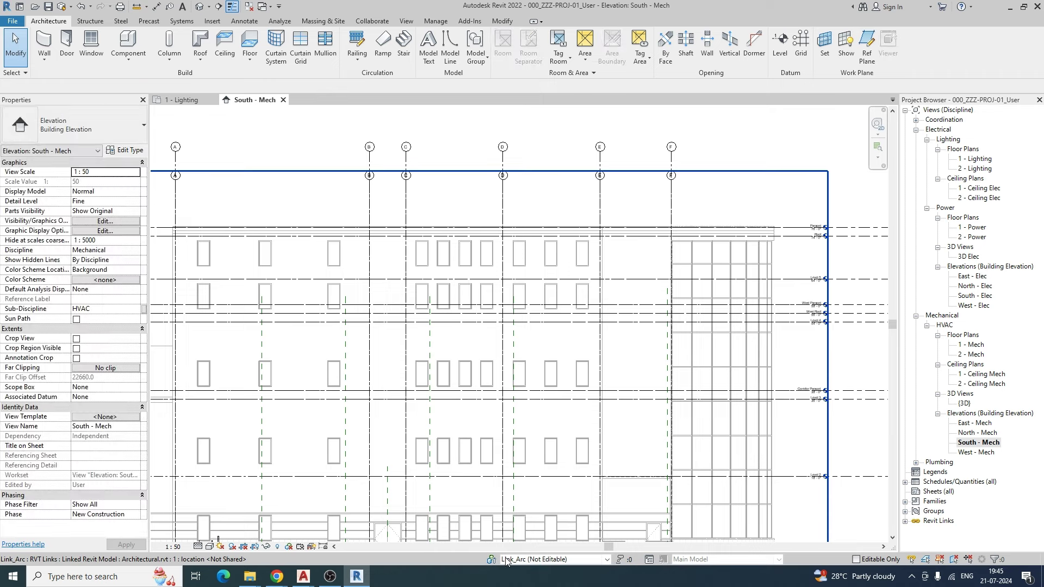
scroll(582, 450, "down", 3)
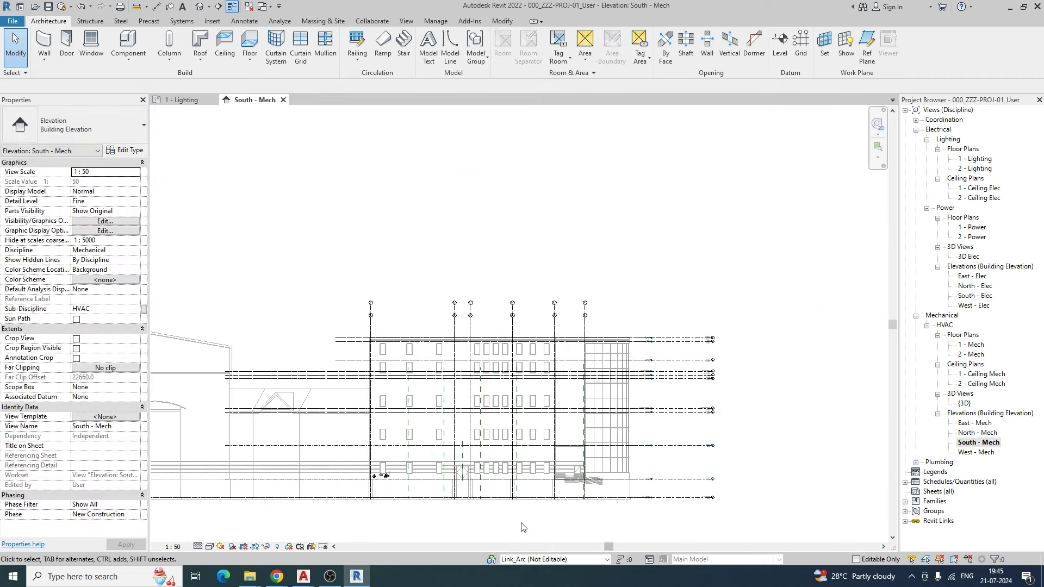
scroll(461, 302, "up", 3)
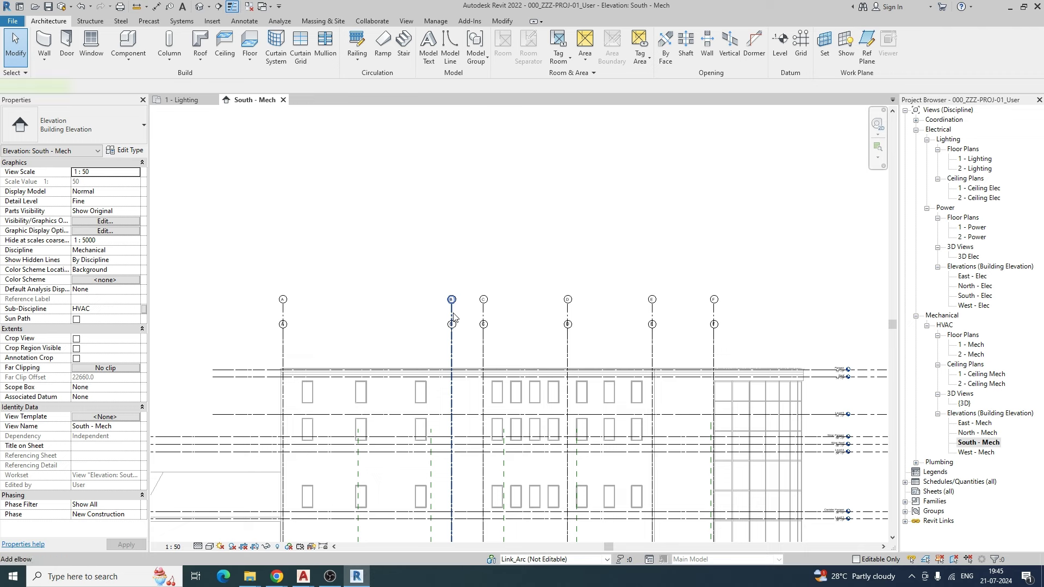
- Select all instances of grid B's type in the entire project and assign them to the Shared Levels and Grids workset
left_click(453, 314)
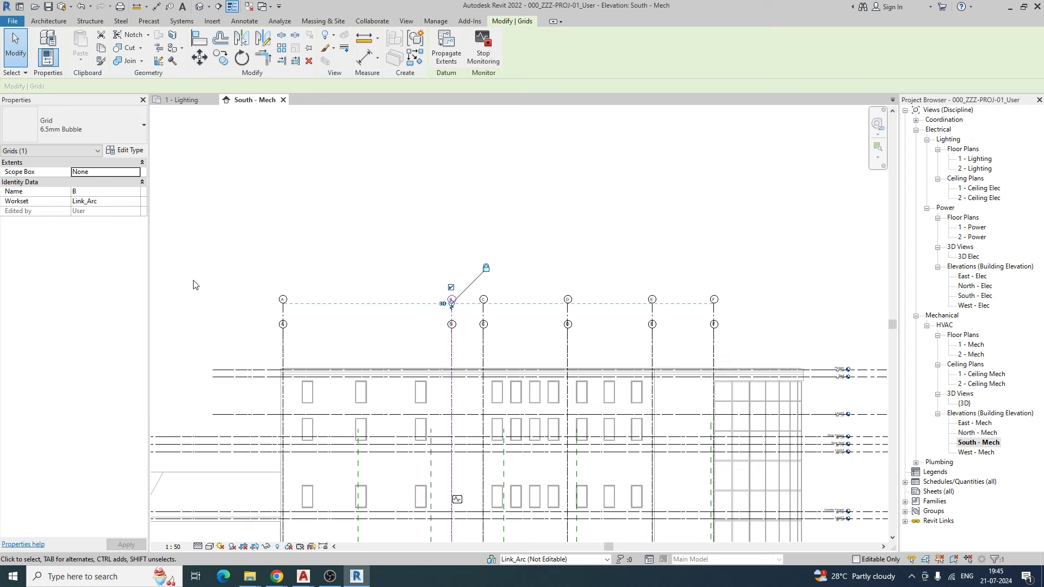
right_click(453, 314)
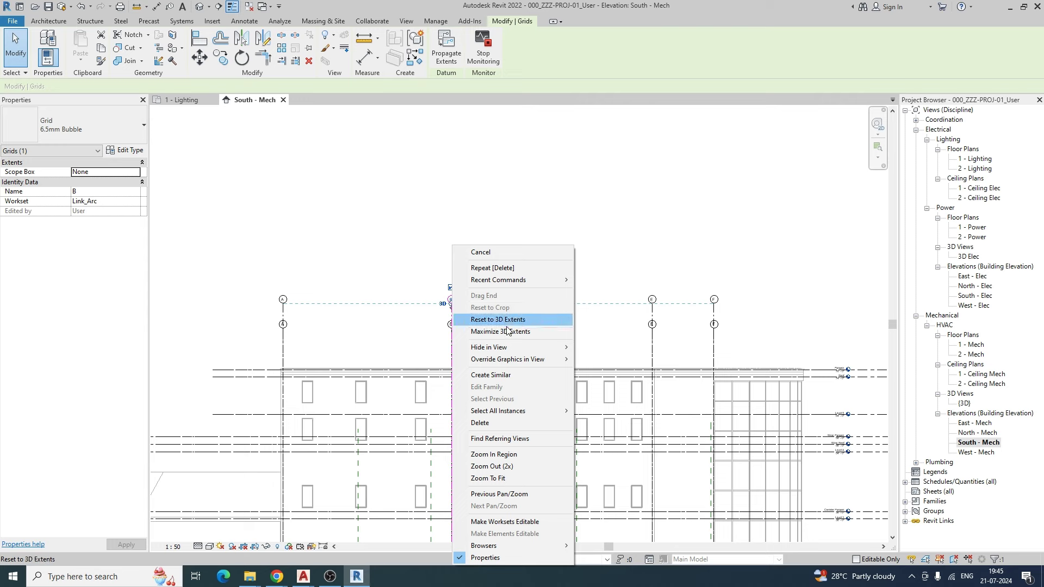
mouse_move(488, 367)
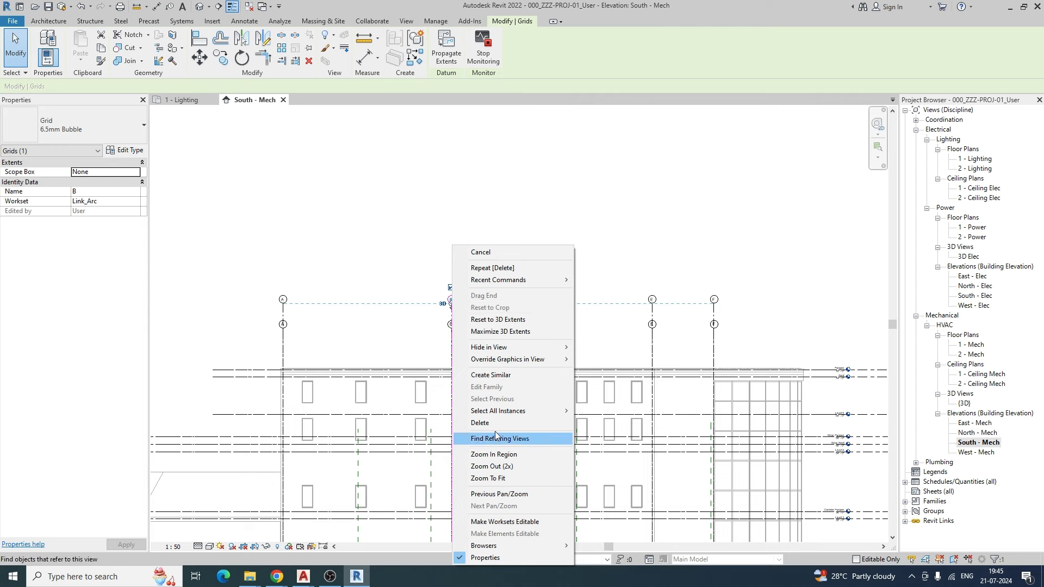
mouse_move(506, 416)
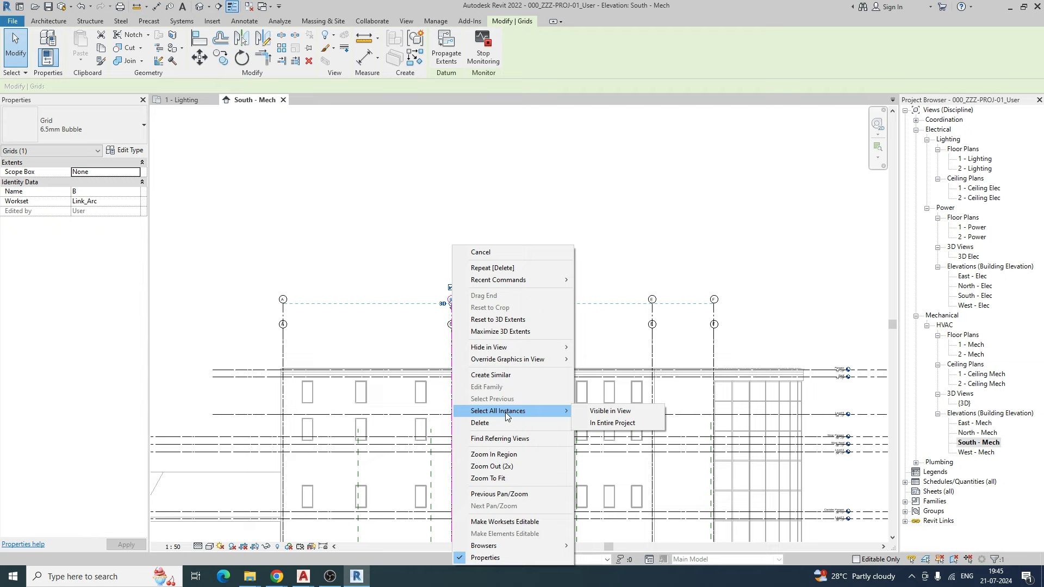
left_click(598, 427)
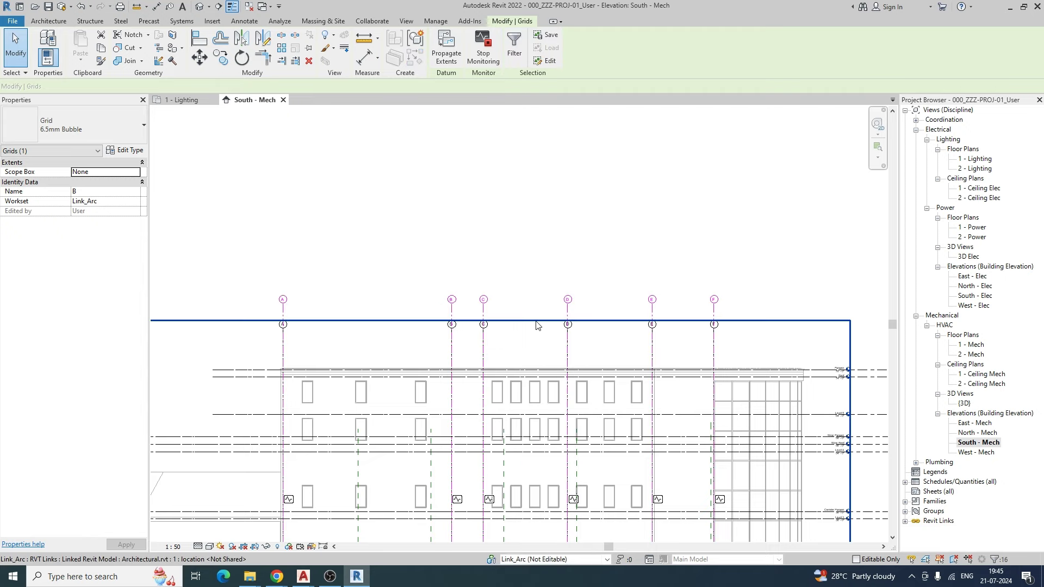
scroll(490, 281, "down", 1)
scroll(372, 289, "down", 2)
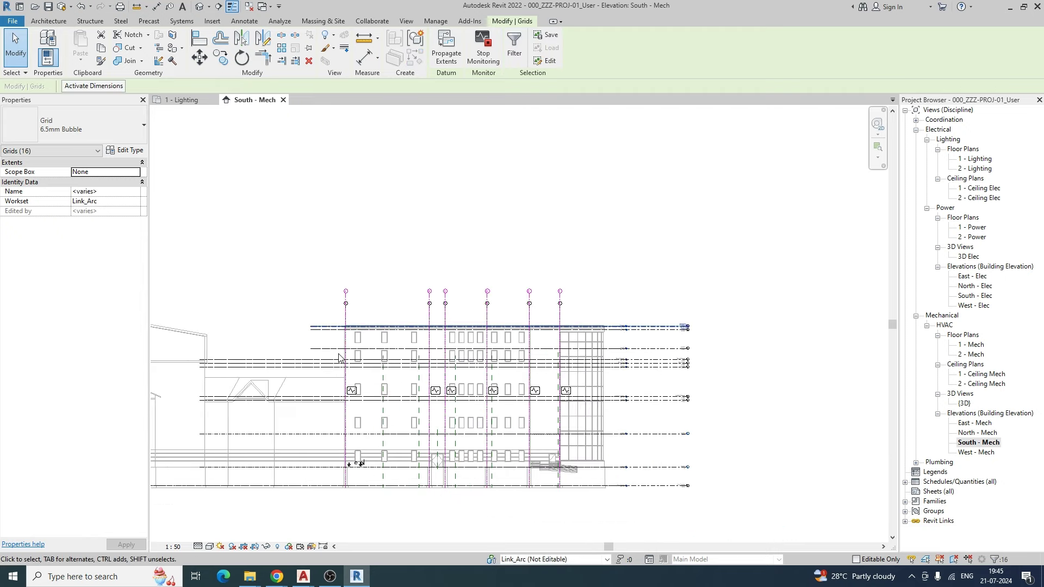
left_click(106, 202)
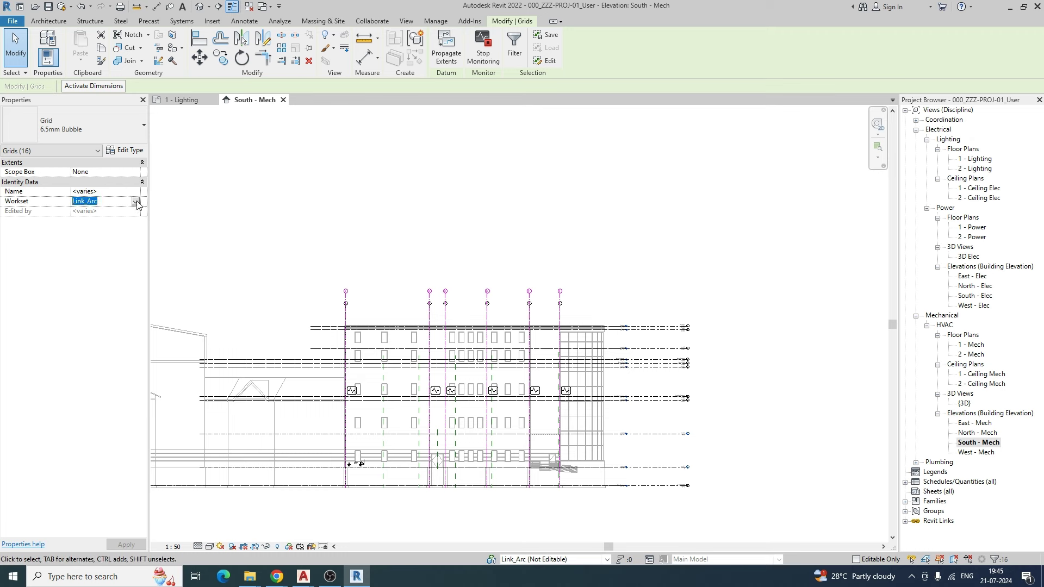
left_click(134, 203)
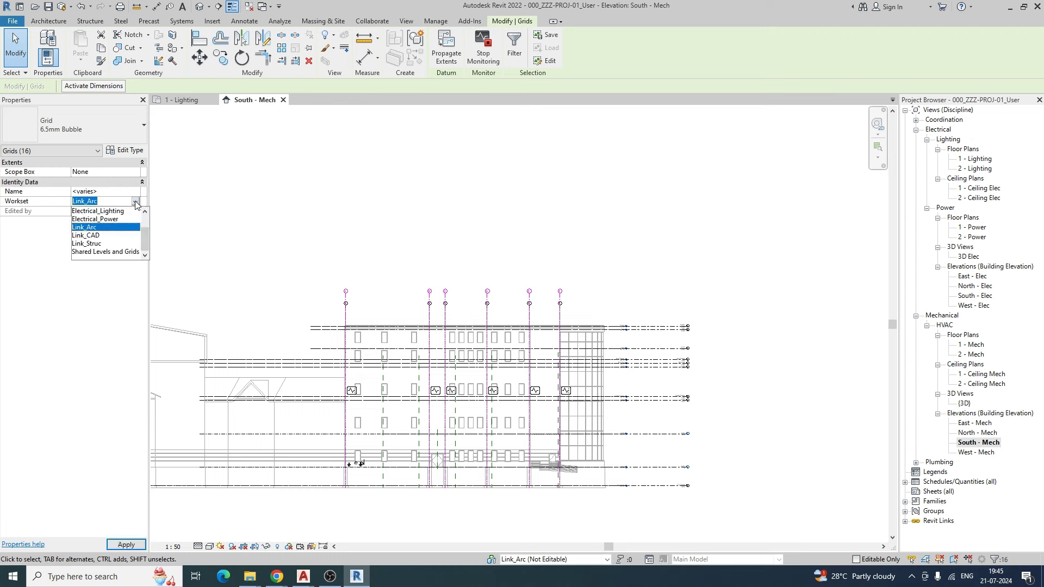
left_click(106, 251)
left_click(398, 213)
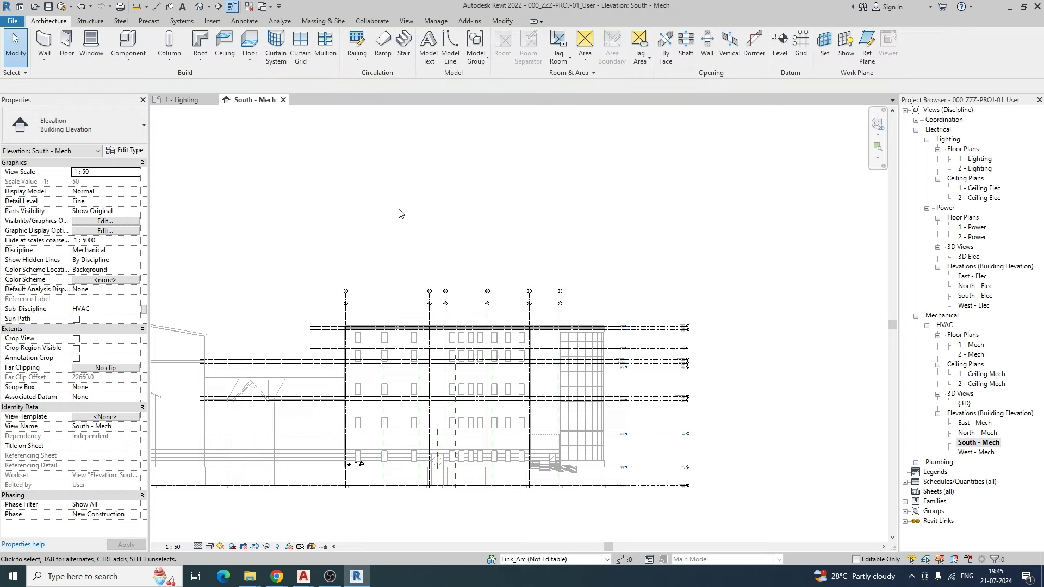
- Check the workset assignments of grid B and the West Roof level
scroll(435, 301, "up", 2)
scroll(434, 301, "up", 3)
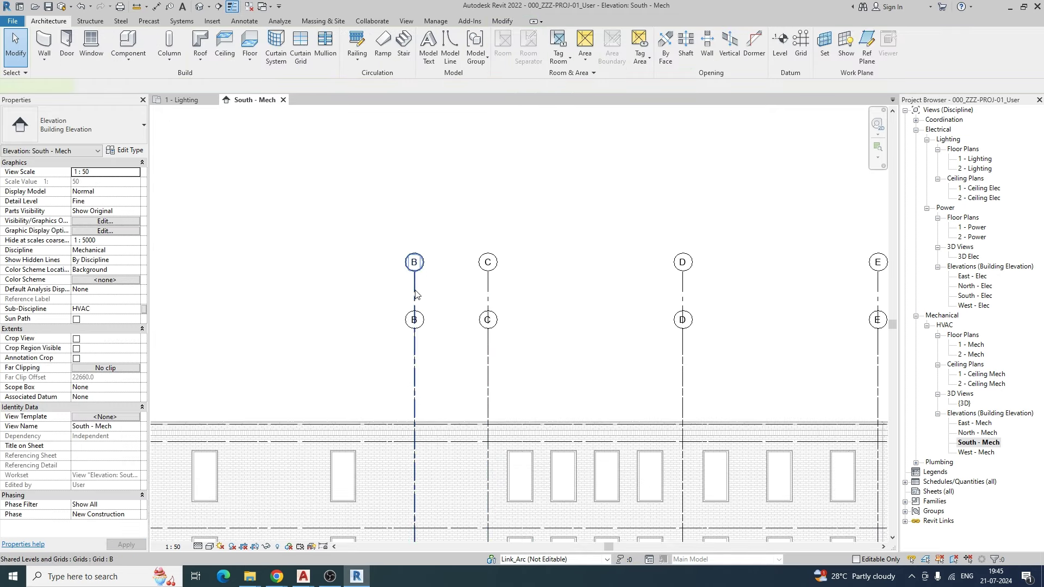
left_click(414, 299)
left_click(563, 317)
scroll(563, 317, "down", 5)
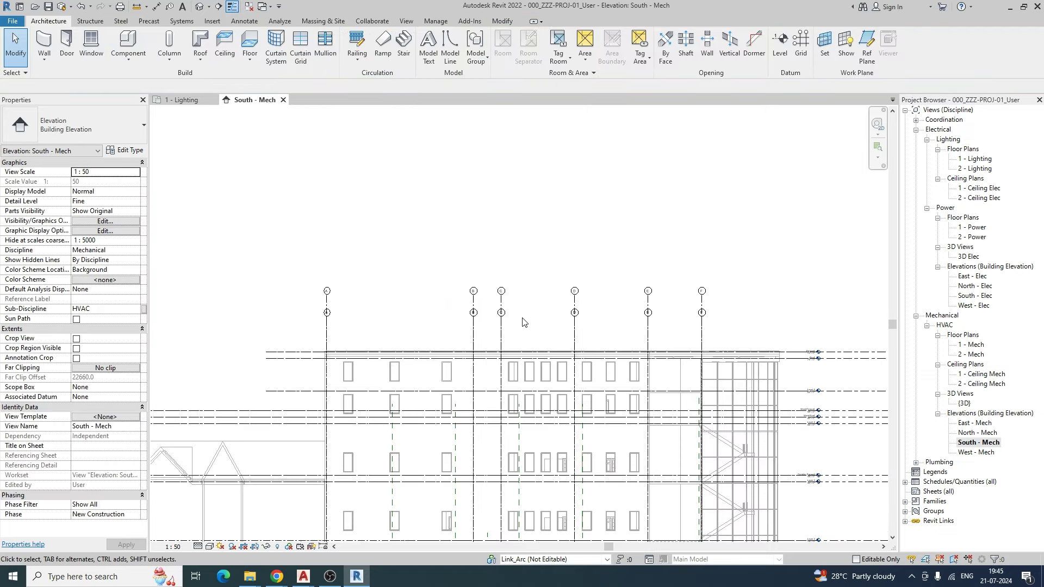
scroll(692, 293, "up", 4)
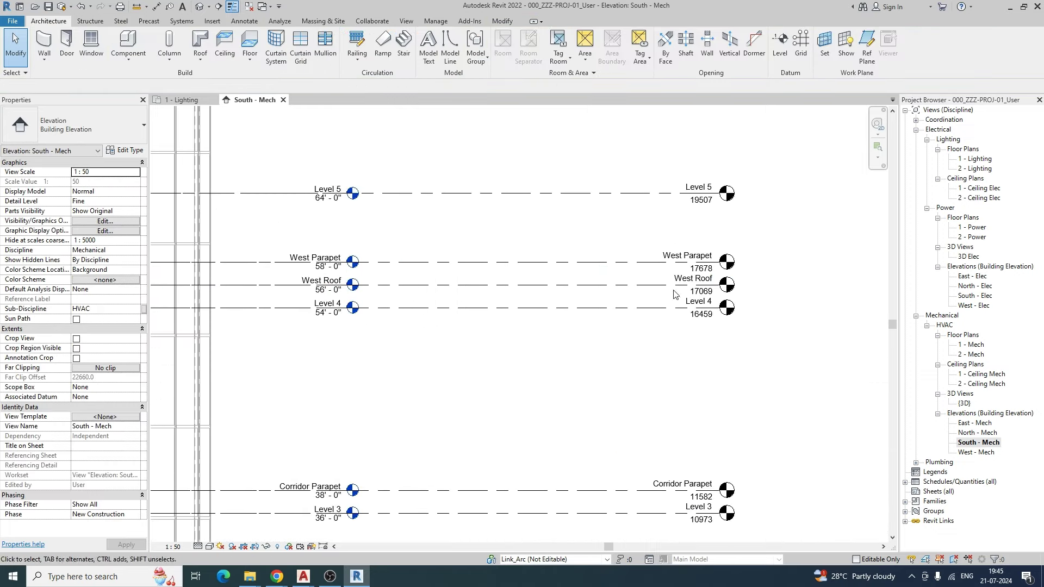
left_click(552, 297)
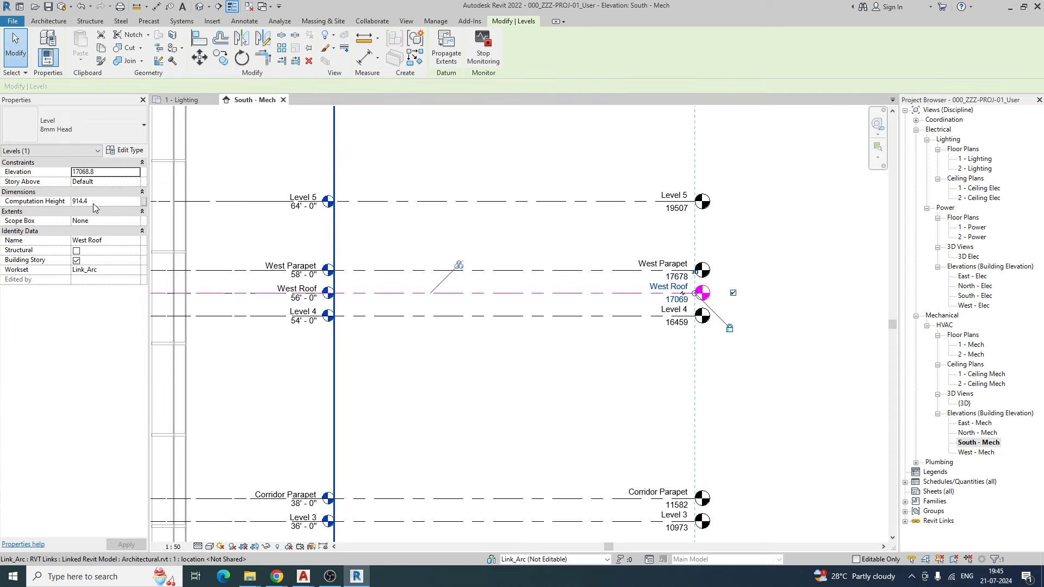
left_click(106, 270)
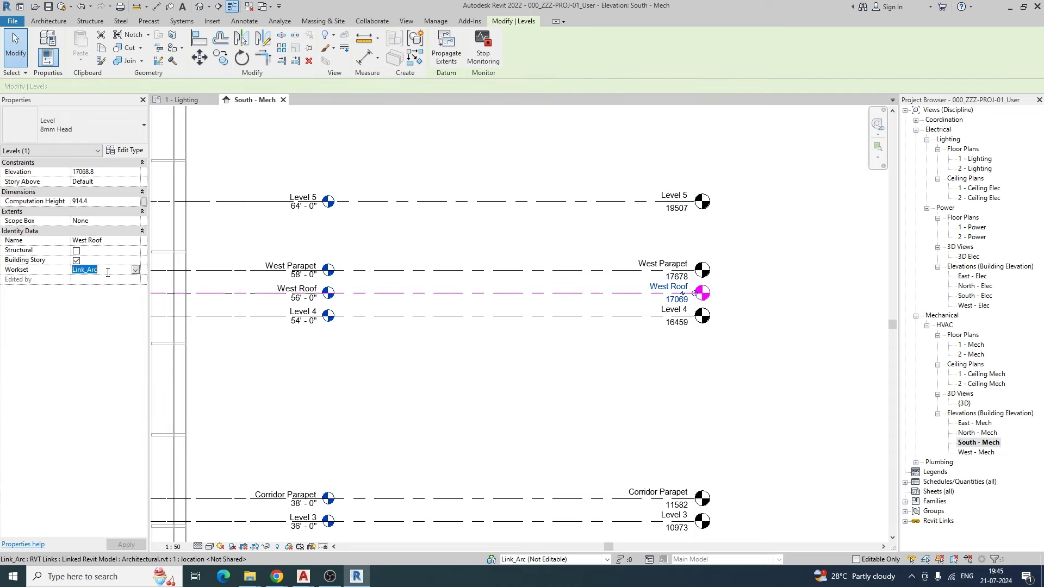
left_click(490, 328)
- Select all instances of the West Roof level's type in the entire project and assign them to the Shared Levels and Grids workset
left_click(482, 294)
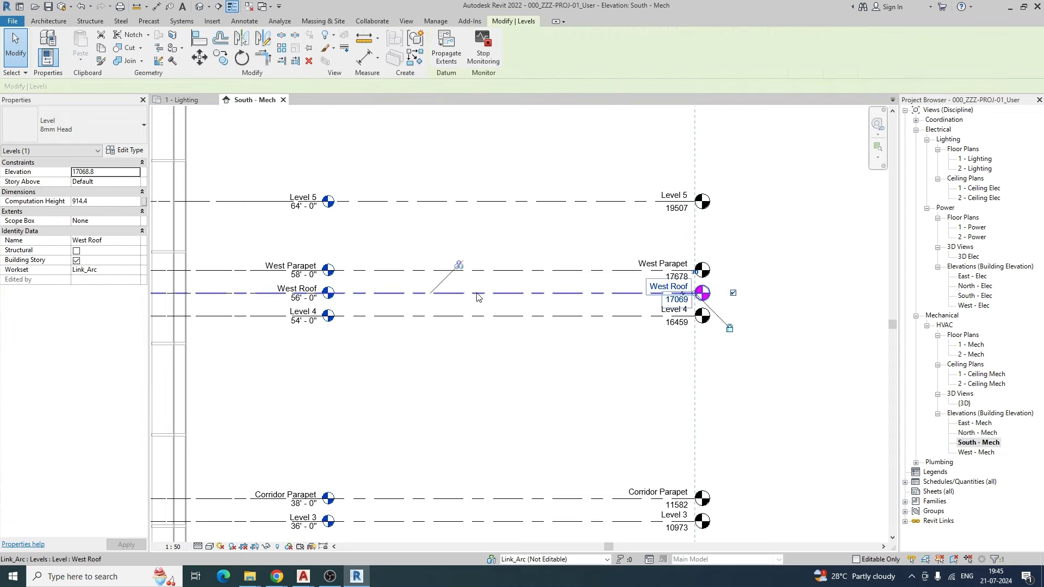
right_click(479, 294)
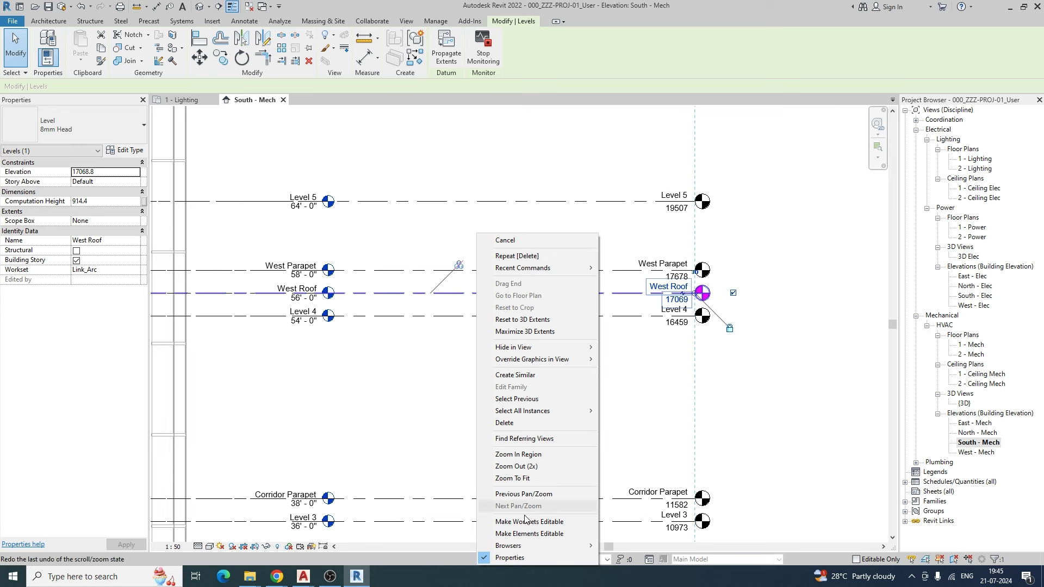
mouse_move(531, 414)
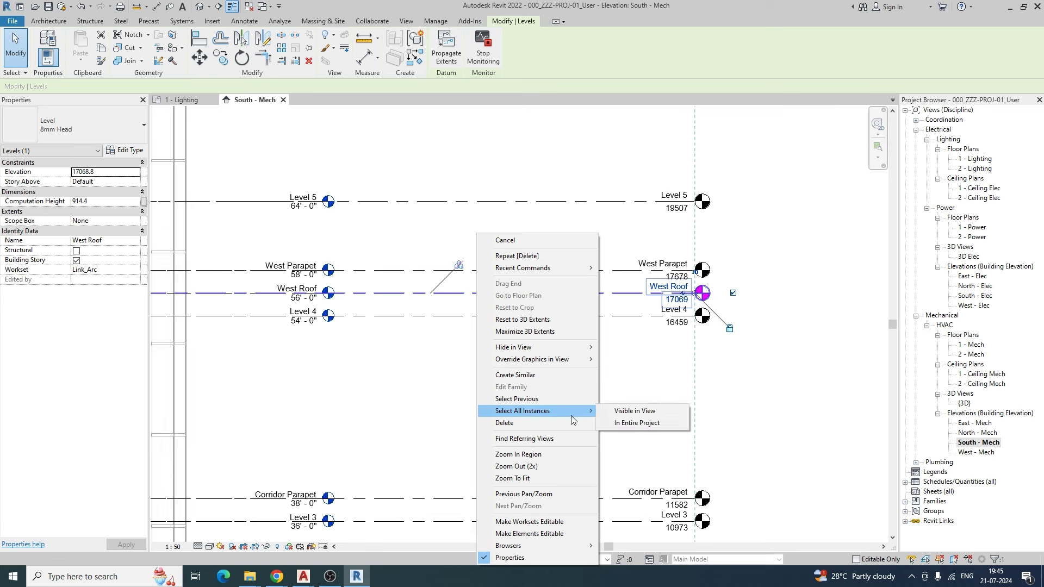
left_click(638, 423)
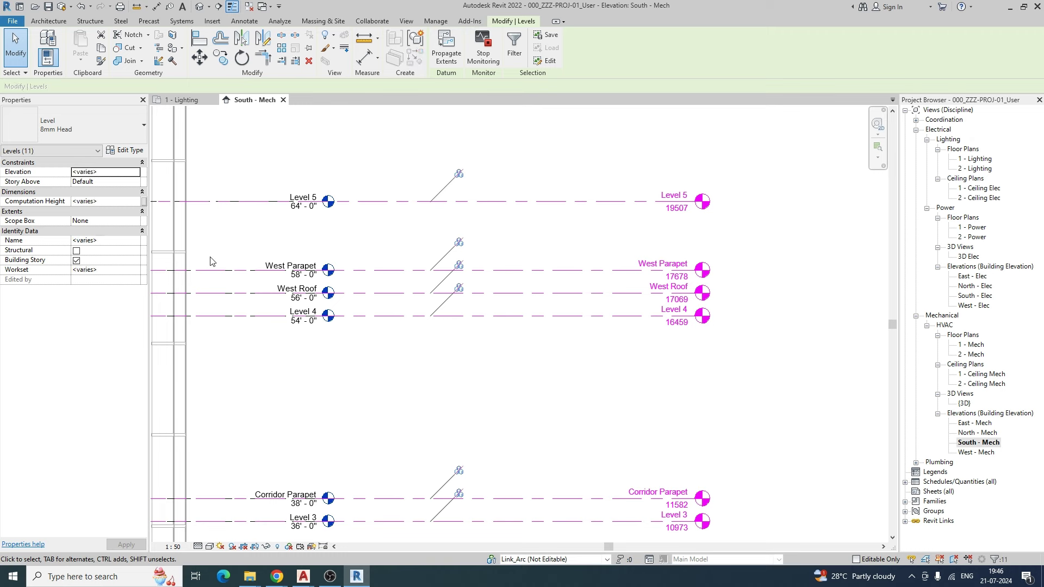
left_click(116, 270)
left_click(136, 271)
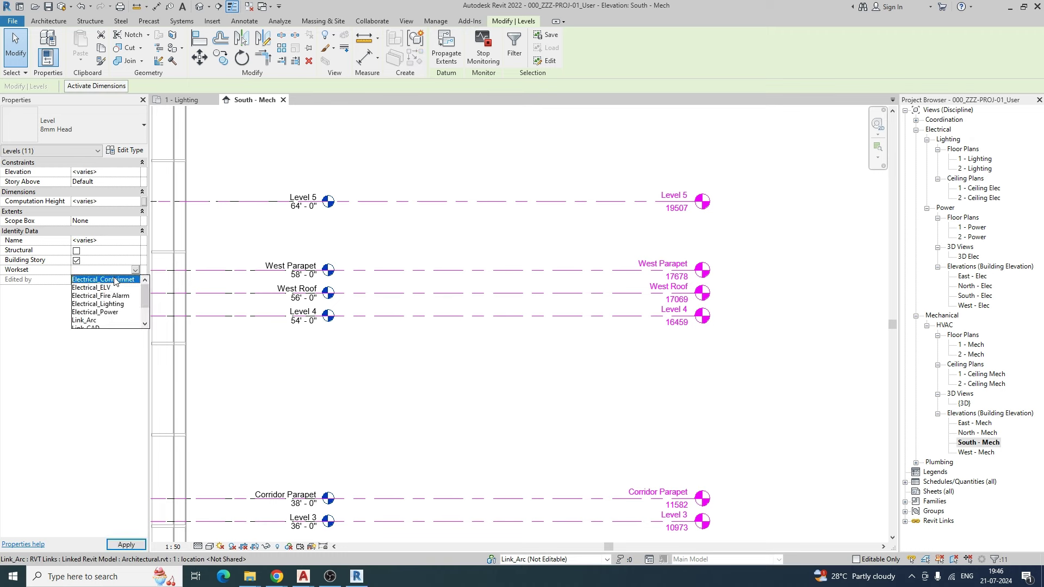
scroll(93, 305, "down", 1)
left_click(99, 320)
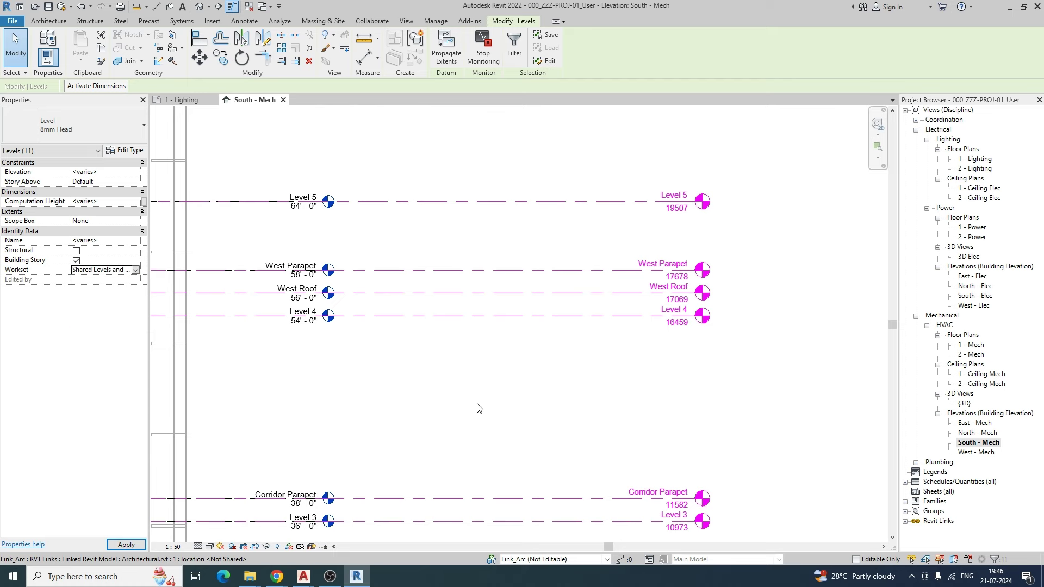
left_click(459, 381)
scroll(457, 381, "down", 2)
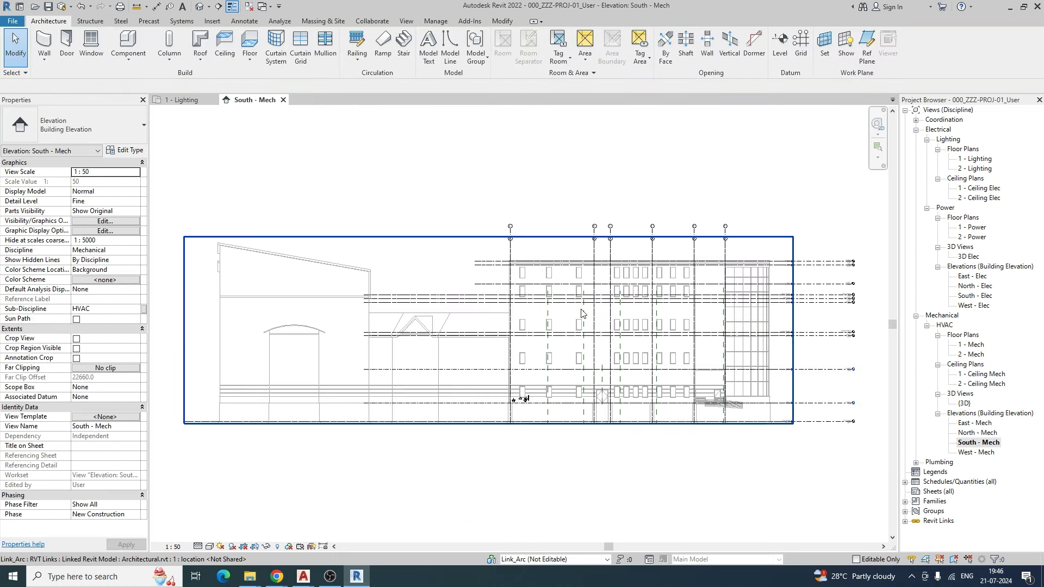
- Examine the grids in the South - Mech elevation and the 1 - Lighting floor plan
scroll(581, 313, "up", 2)
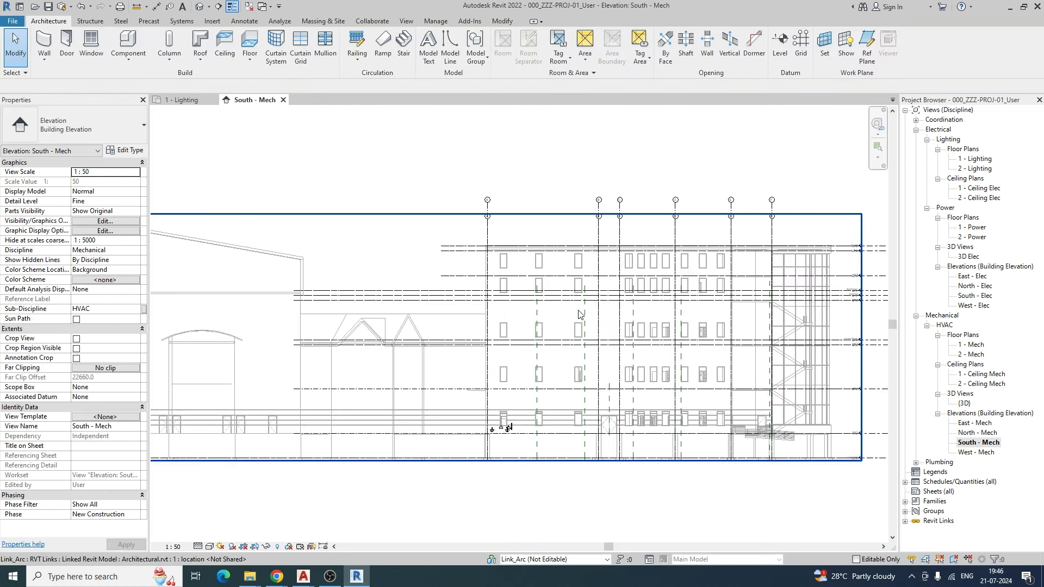
left_click(185, 101)
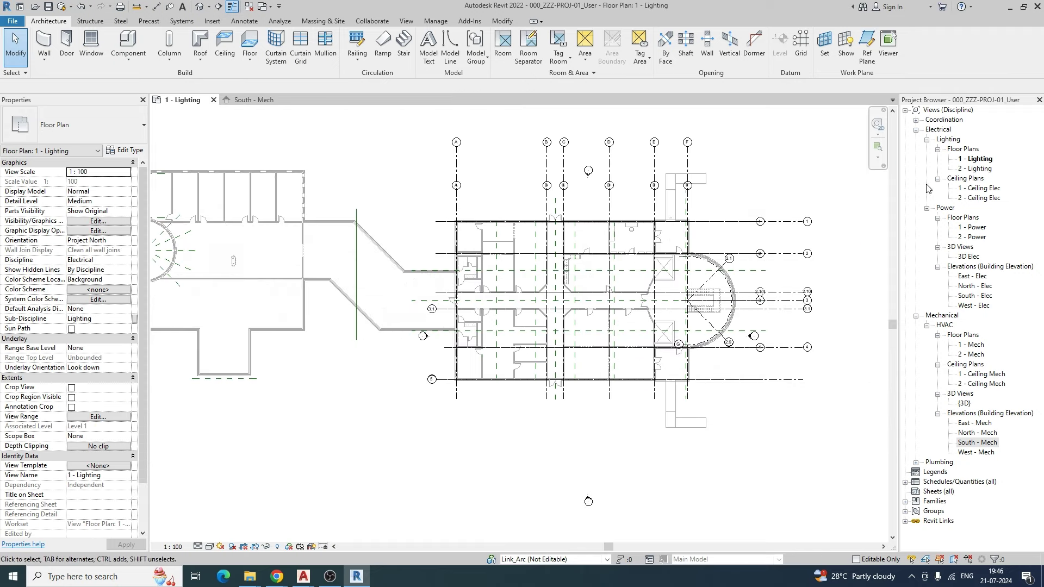
scroll(625, 244, "up", 4)
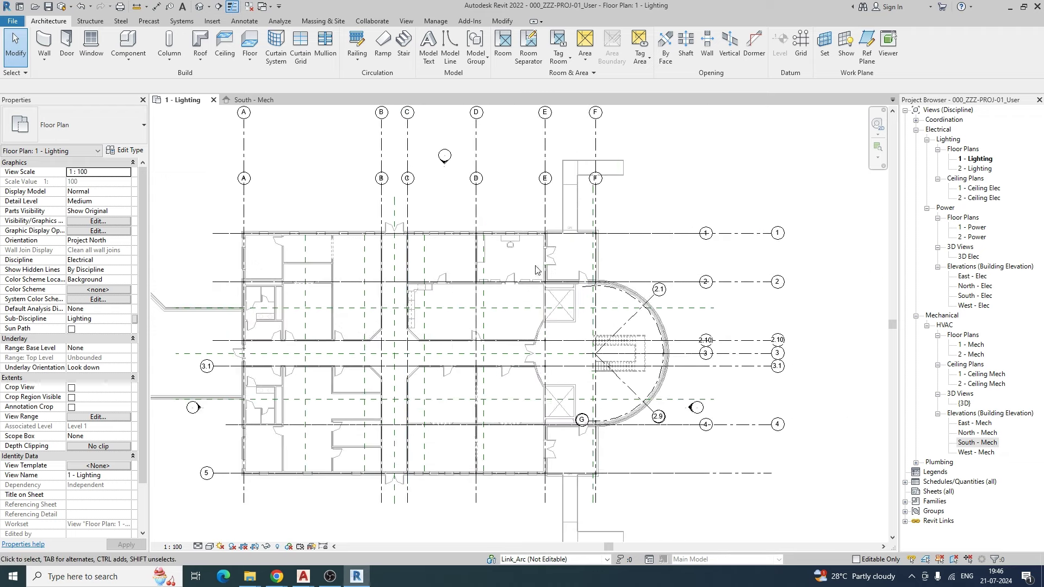
- Open the mechanical {3D} view and examine the levels around the linked building from the front
double_click(965, 405)
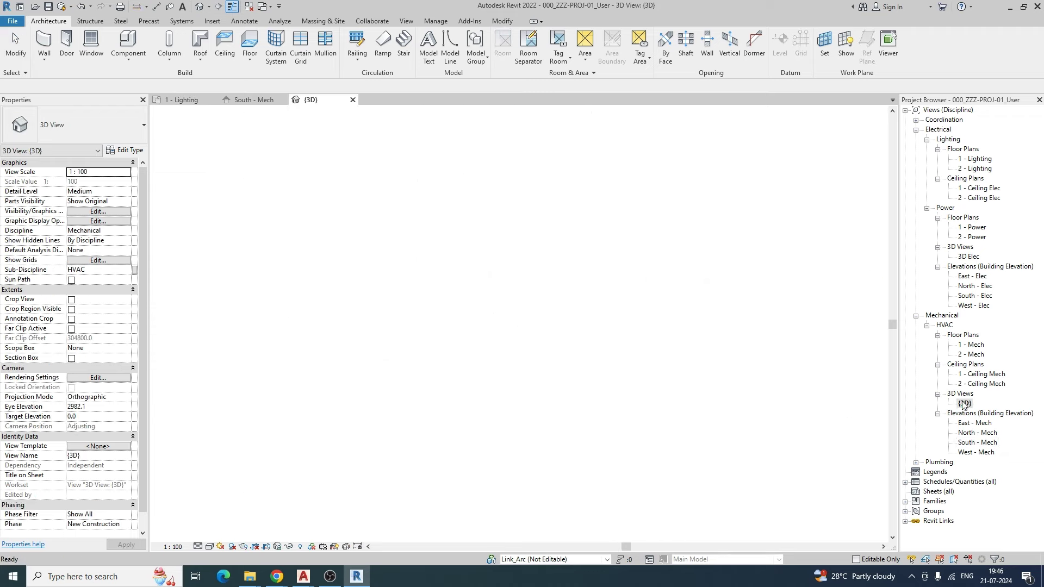
scroll(575, 357, "up", 2)
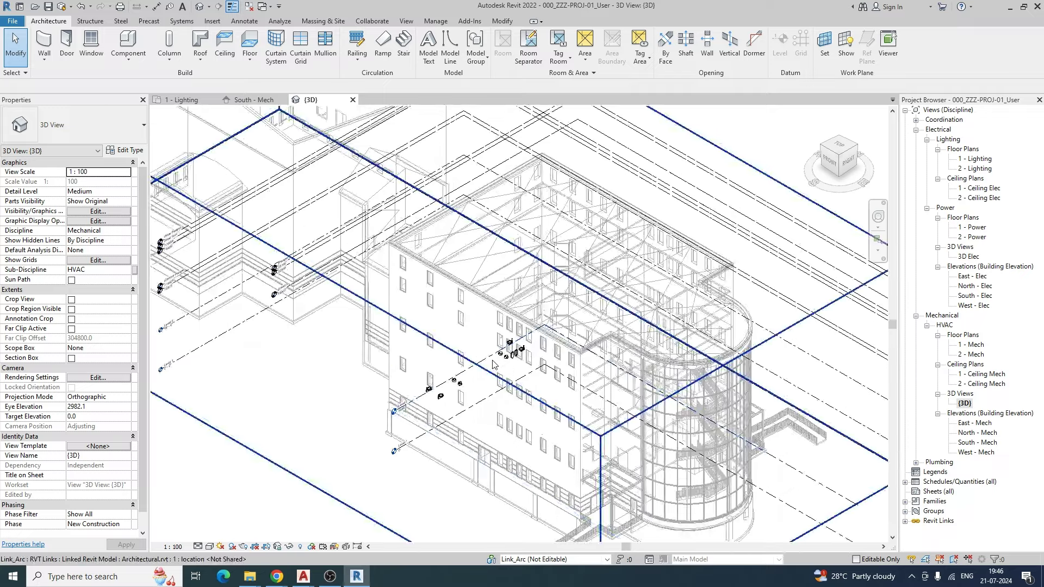
middle_click_drag(389, 340, 599, 283, "shift")
scroll(430, 228, "up", 6)
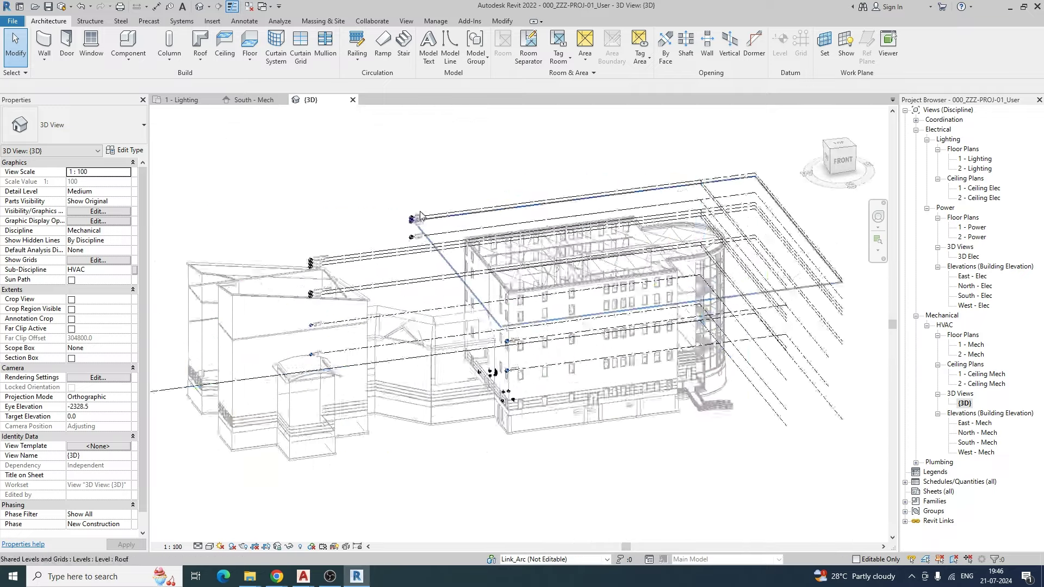
scroll(430, 228, "down", 10)
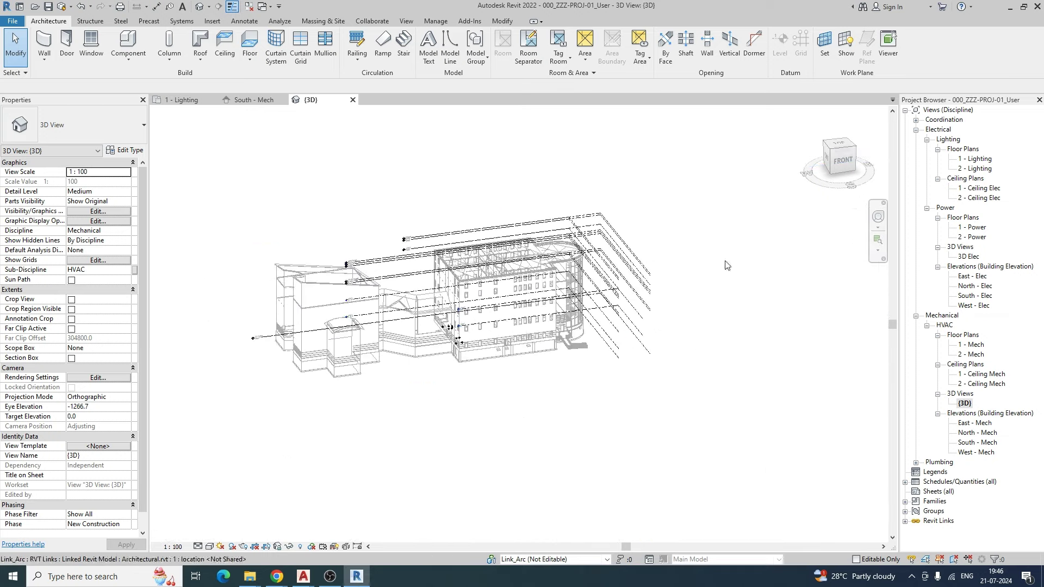
- Set the {3D} view's detail level to Fine, trying the Consistent Colors and Shaded visual styles
left_click(198, 546)
left_click(207, 536)
left_click(210, 547)
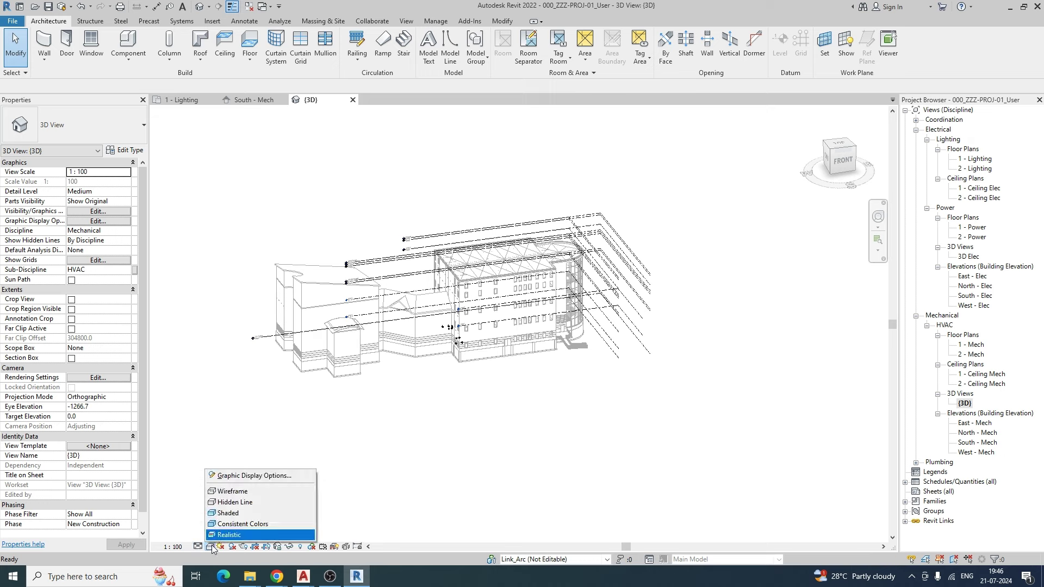
left_click(229, 525)
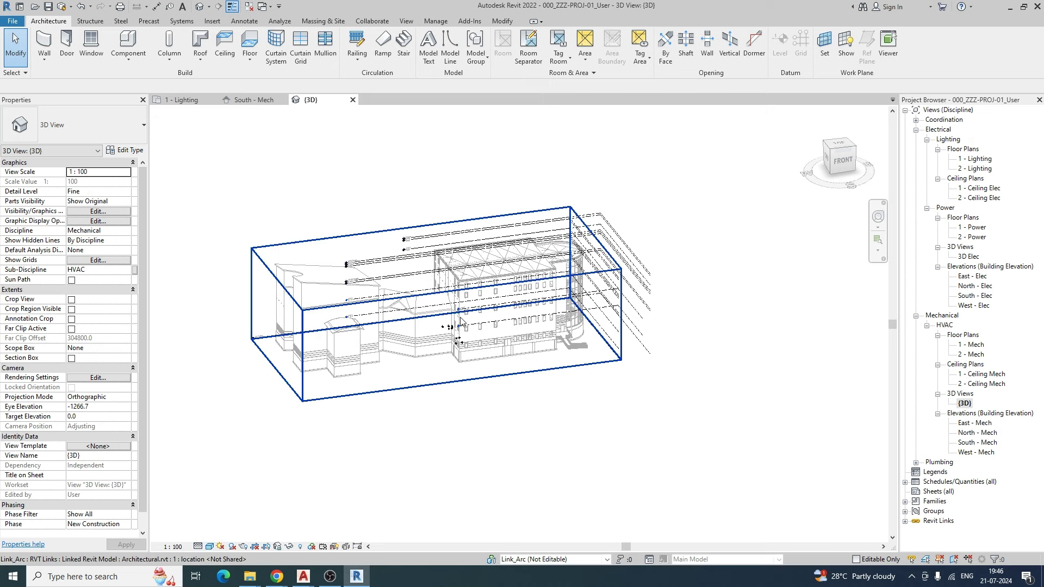
scroll(461, 321, "up", 2)
left_click(209, 547)
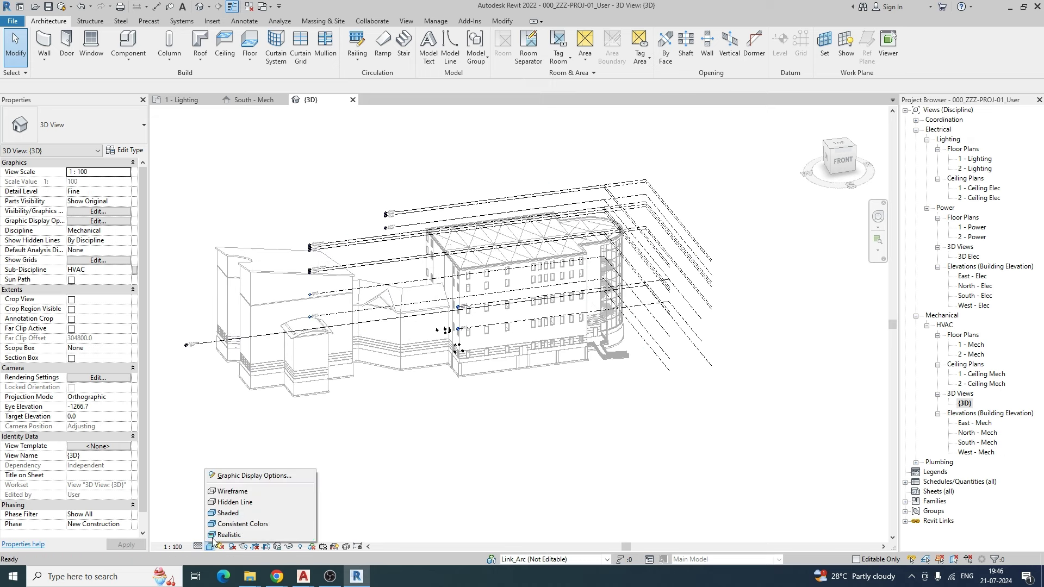
left_click(227, 514)
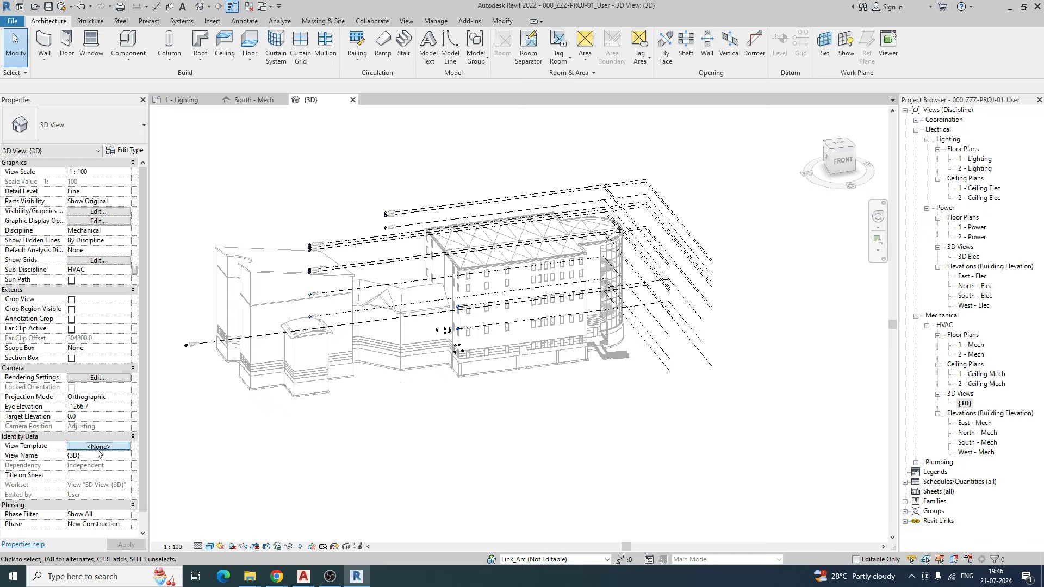
- Assign the Architectural Plan view template to the {3D} view and reset its view template to None
left_click(99, 446)
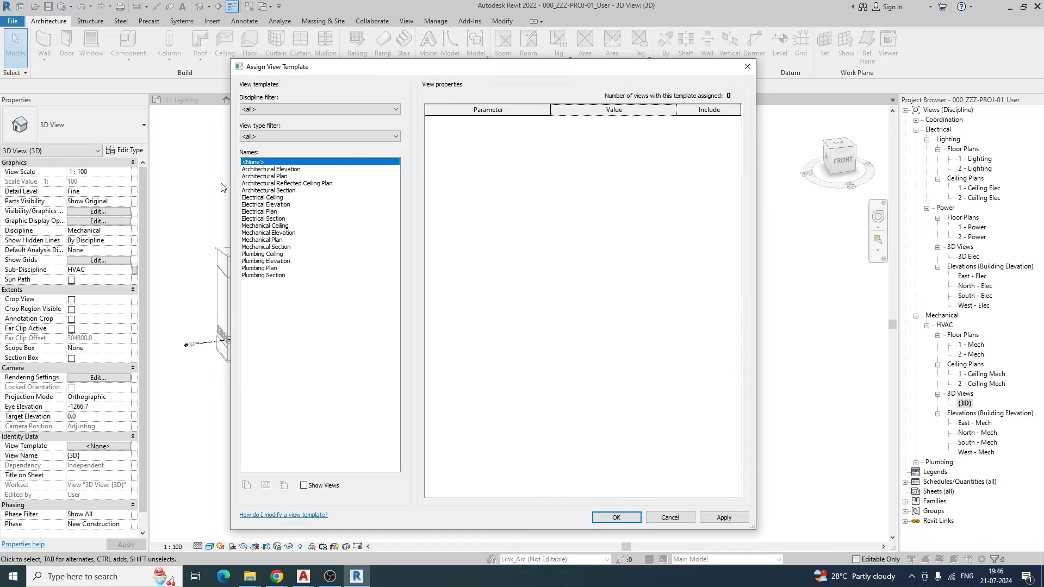
left_click(270, 176)
left_click(616, 517)
left_click(113, 448)
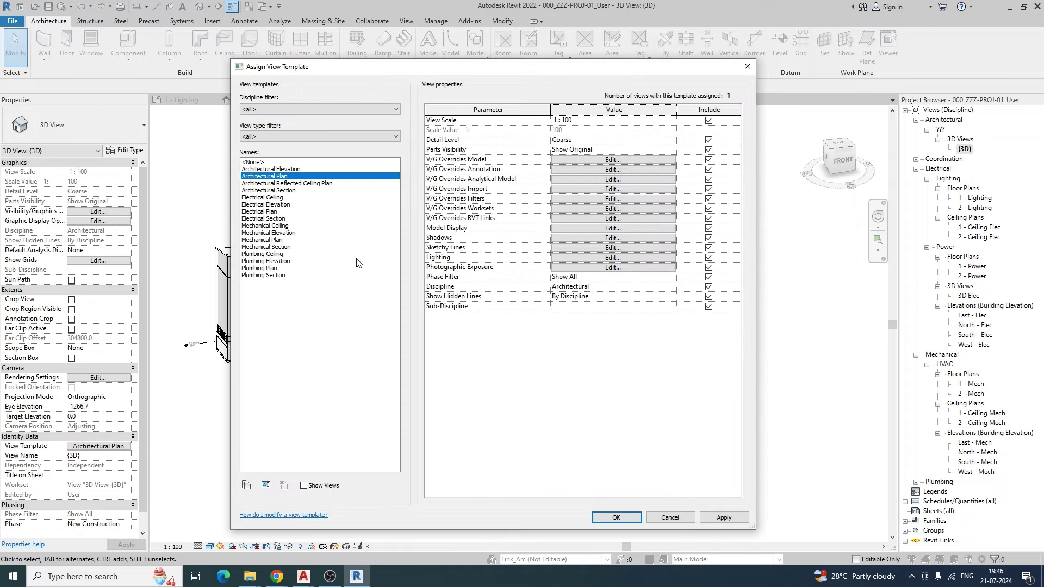
left_click(253, 162)
left_click(616, 518)
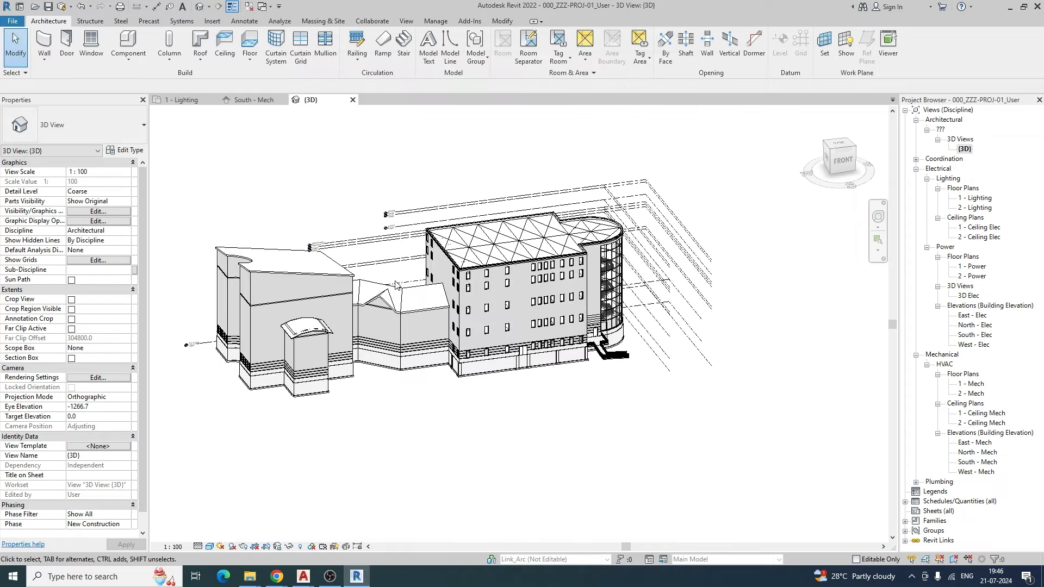
- Set the {3D} view's visual style to Shaded and its detail level to Fine
middle_click_drag(568, 297, 245, 551, "shift")
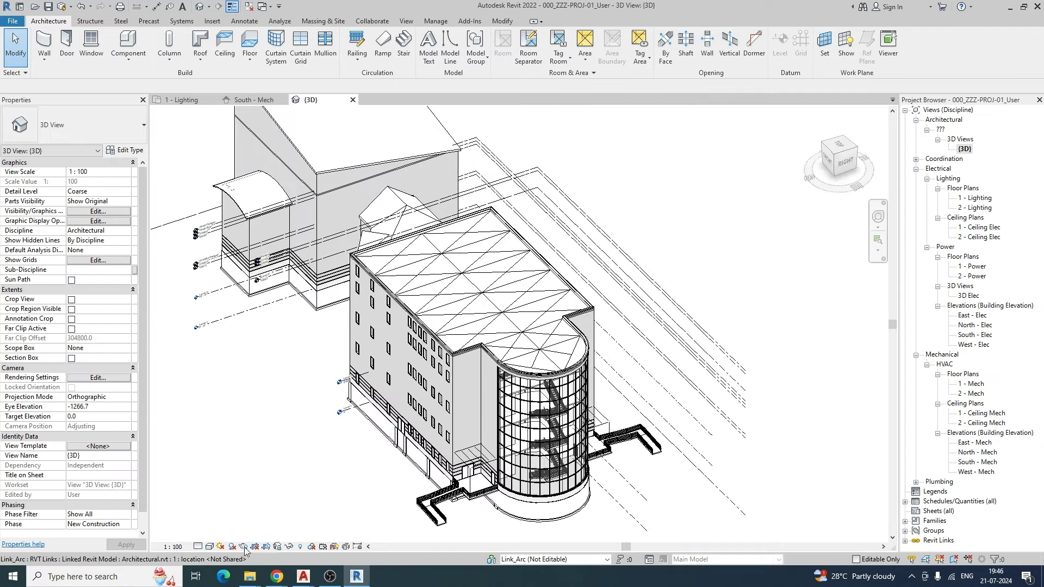
left_click(210, 546)
left_click(229, 513)
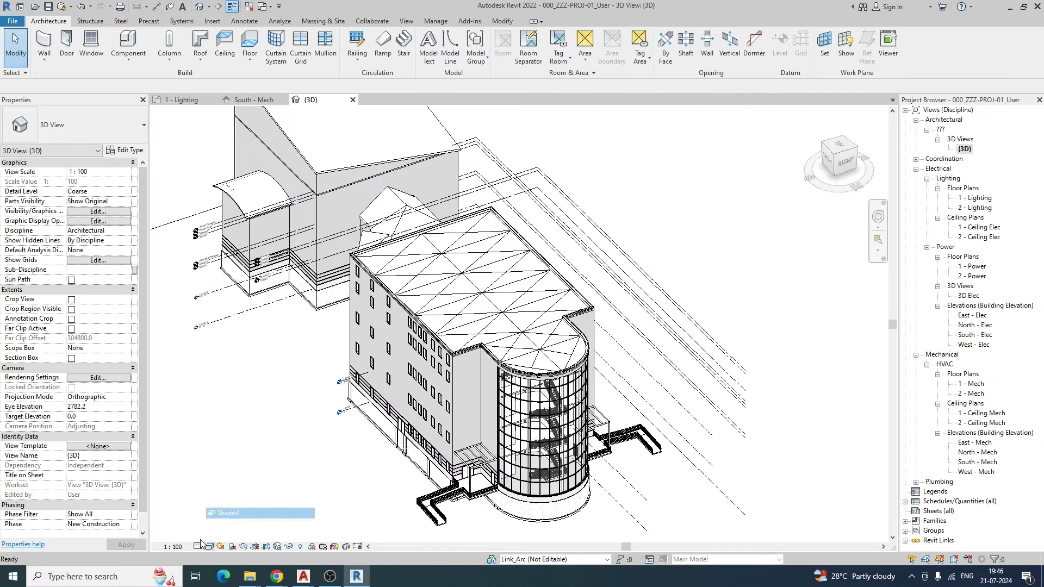
left_click(199, 547)
left_click(212, 535)
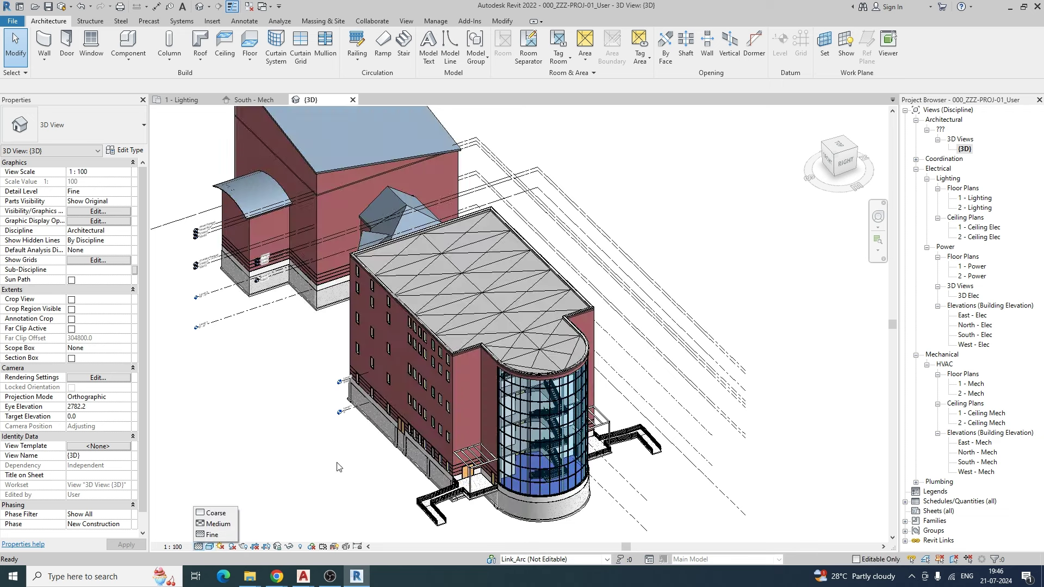
- Examine the level lines and their heads beside the building in the shaded {3D} view
middle_click_drag(258, 448, 390, 443)
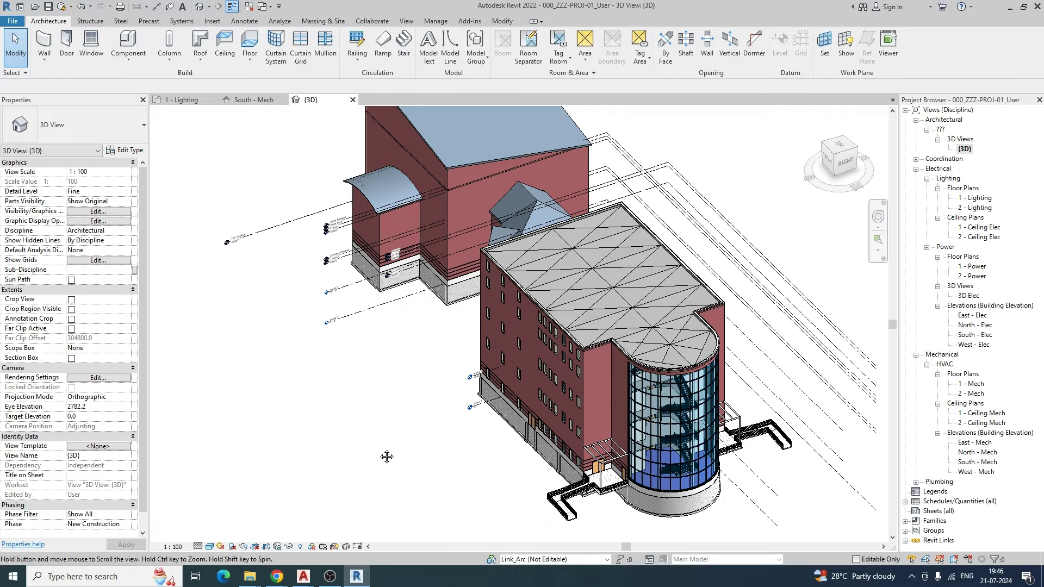
scroll(326, 316, "down", 2)
scroll(321, 304, "up", 4)
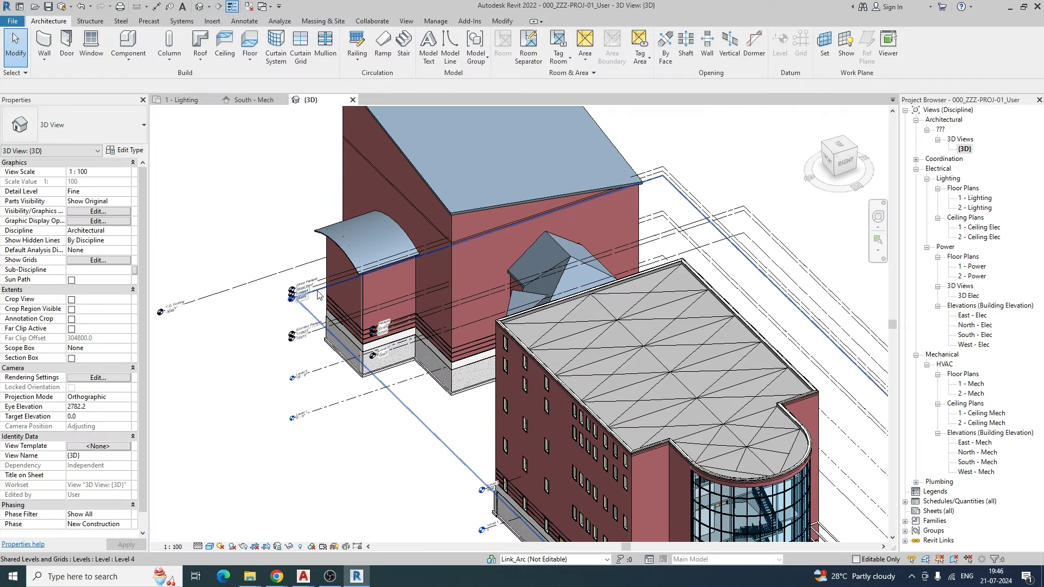
left_click(313, 294)
scroll(305, 295, "up", 4)
key("Escape")
scroll(266, 355, "down", 6)
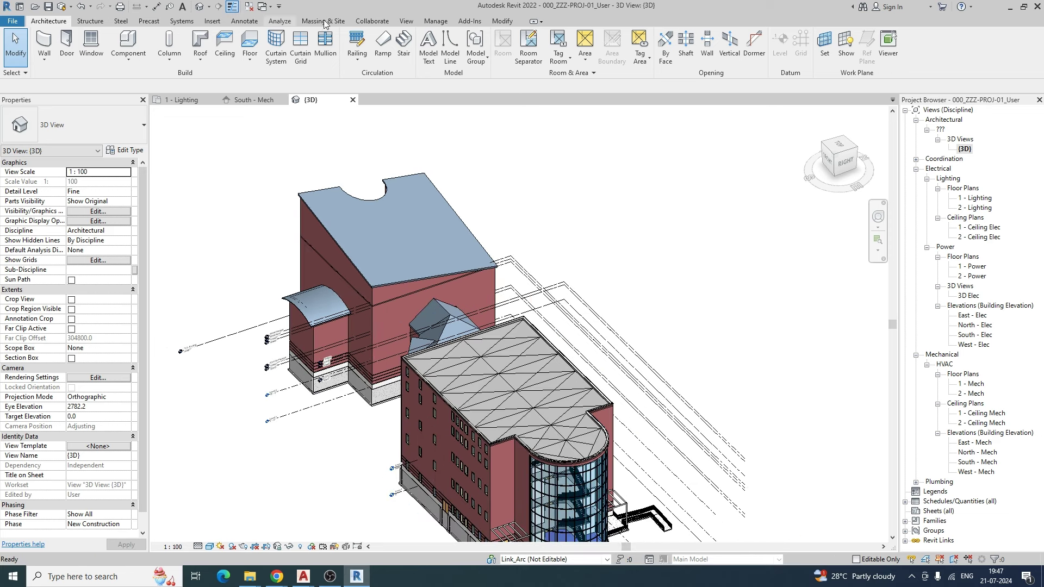
- Start creating new floor plan views for the project's levels
left_click(405, 22)
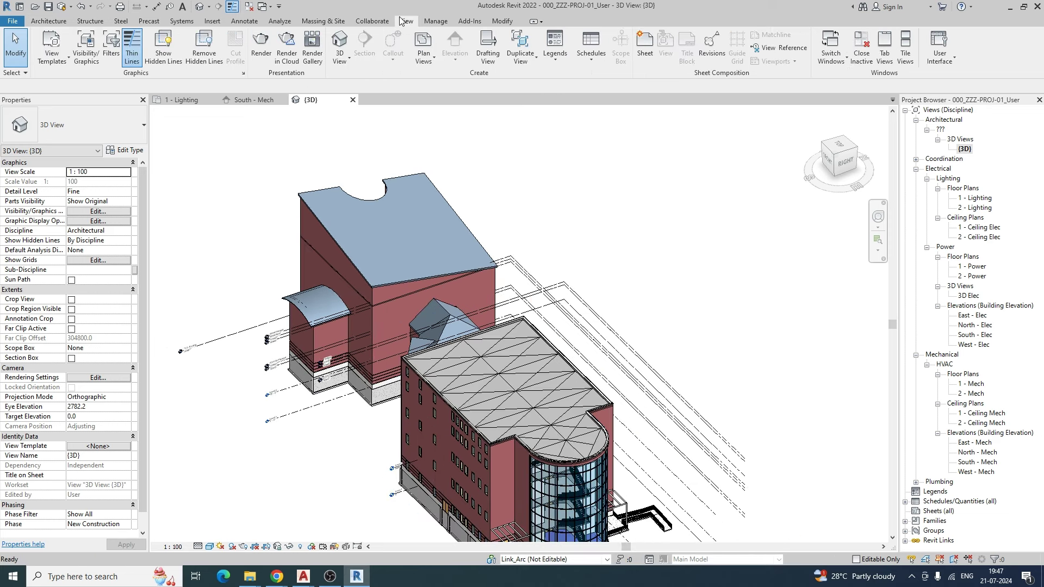
left_click(434, 61)
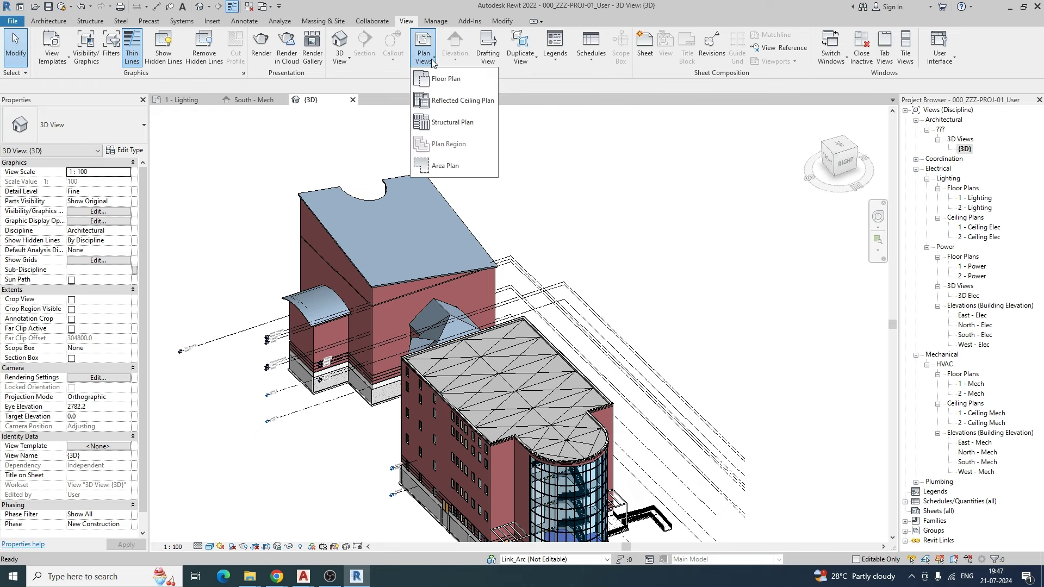
left_click(445, 86)
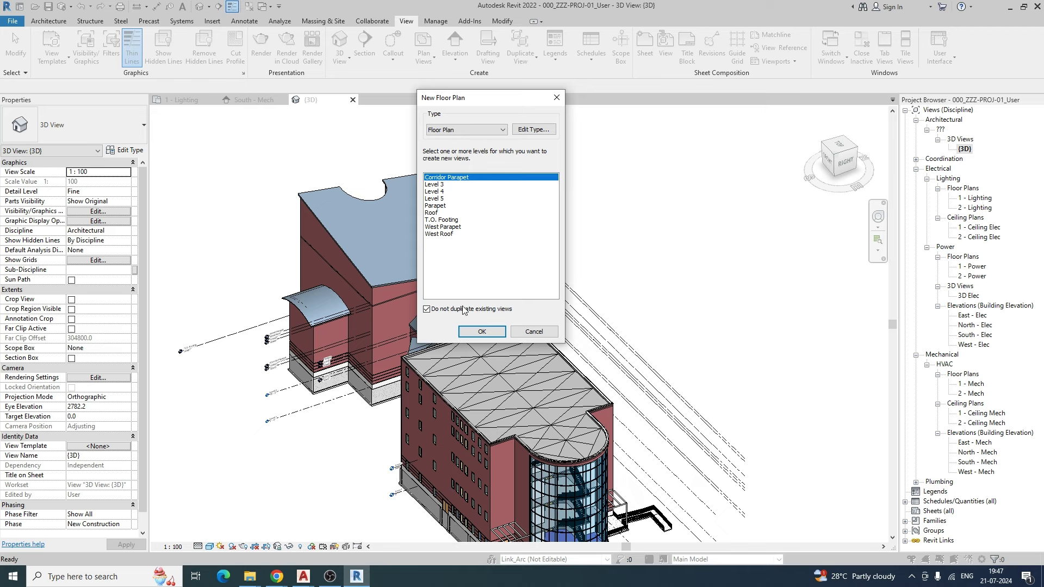
left_click(427, 309)
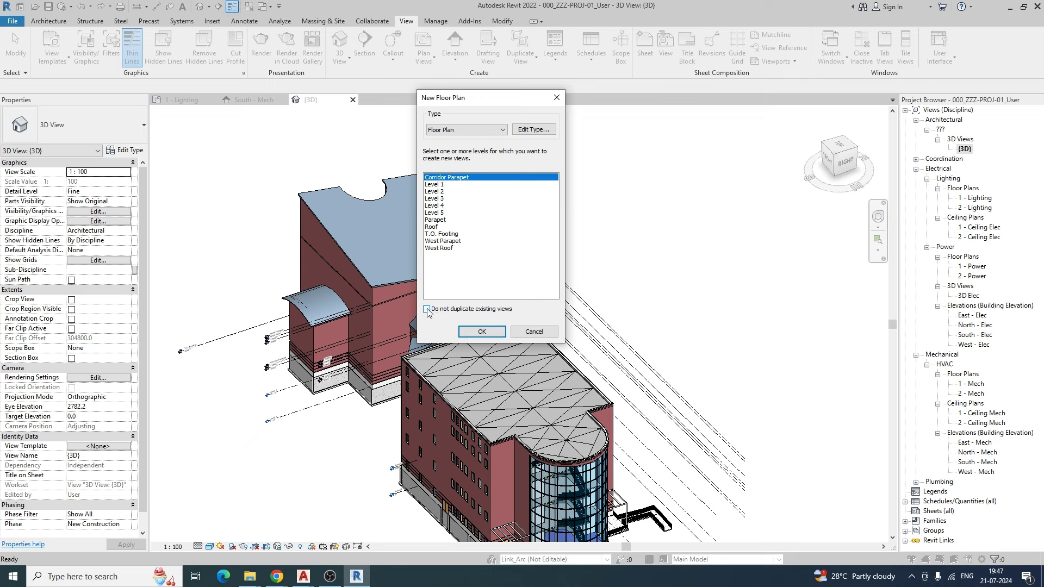
left_click(436, 186)
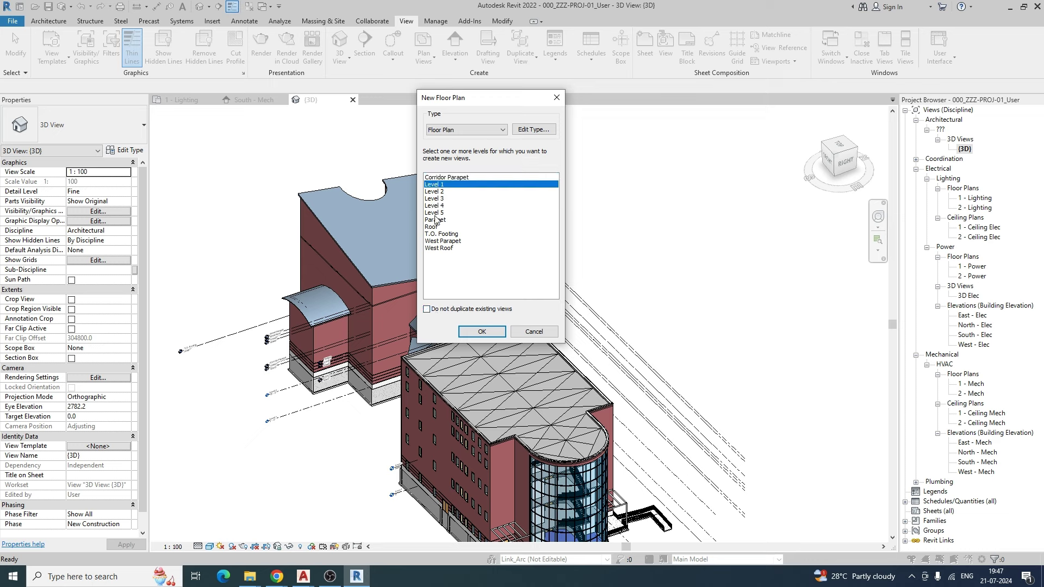
left_click(436, 213, "shift")
left_click(433, 229, "ctrl")
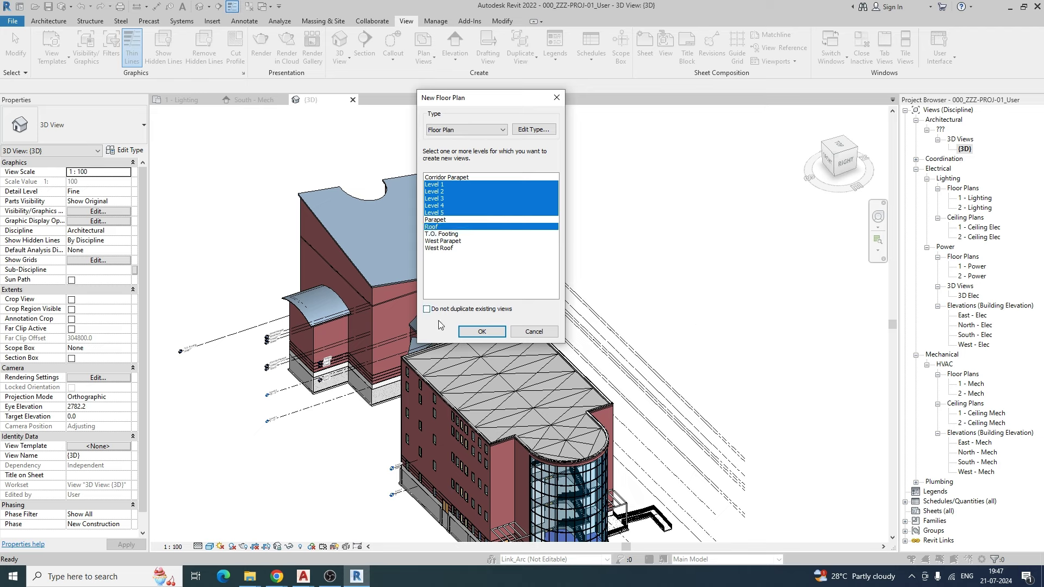
left_click(426, 310)
- Create floor plan views for Level 3, Level 4, Level 5 and Roof, without duplicating existing views
left_click(453, 199)
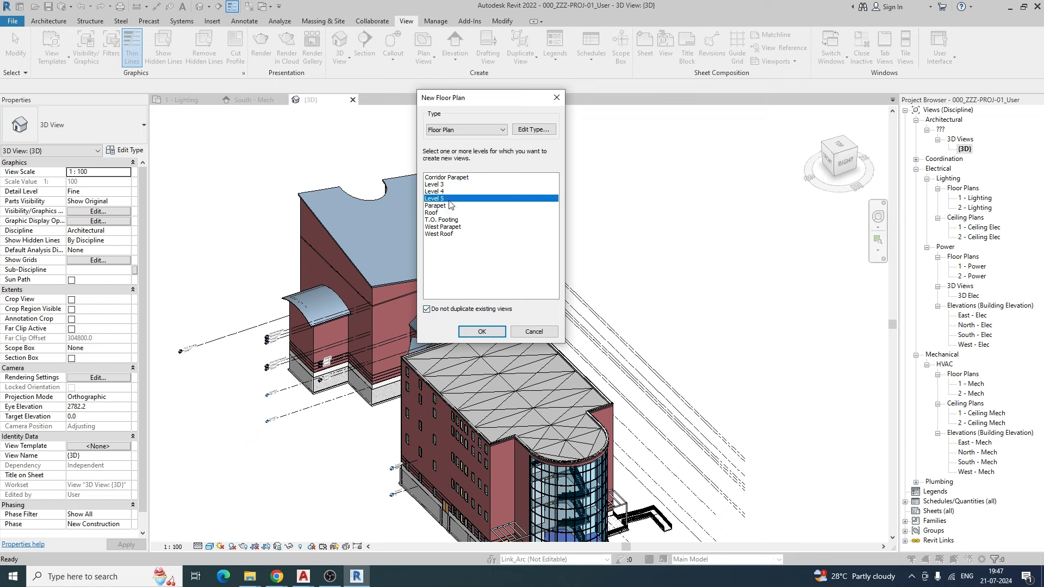
left_click(433, 184)
left_click(440, 192, "ctrl")
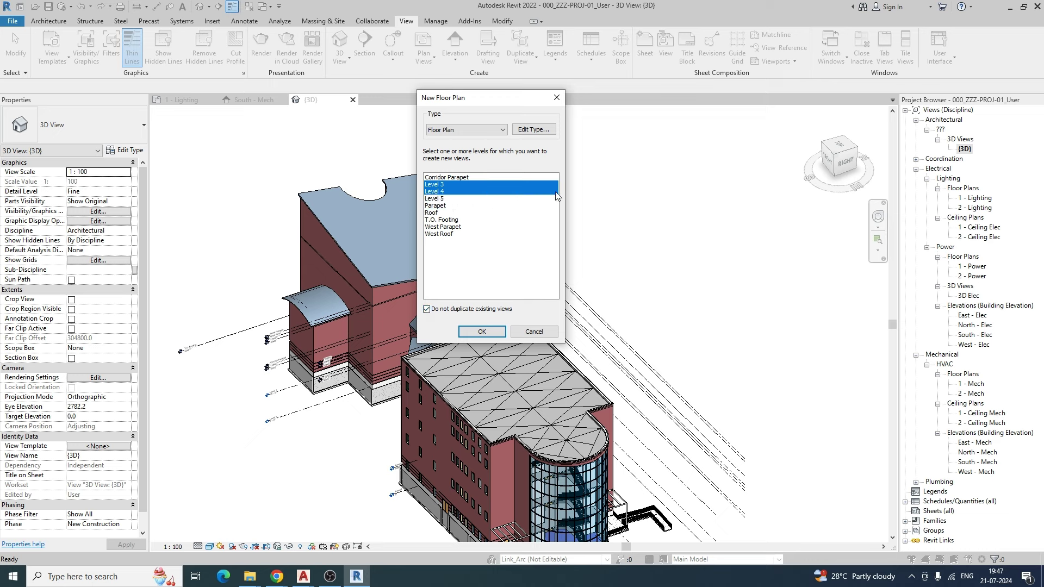
left_click(438, 199, "ctrl")
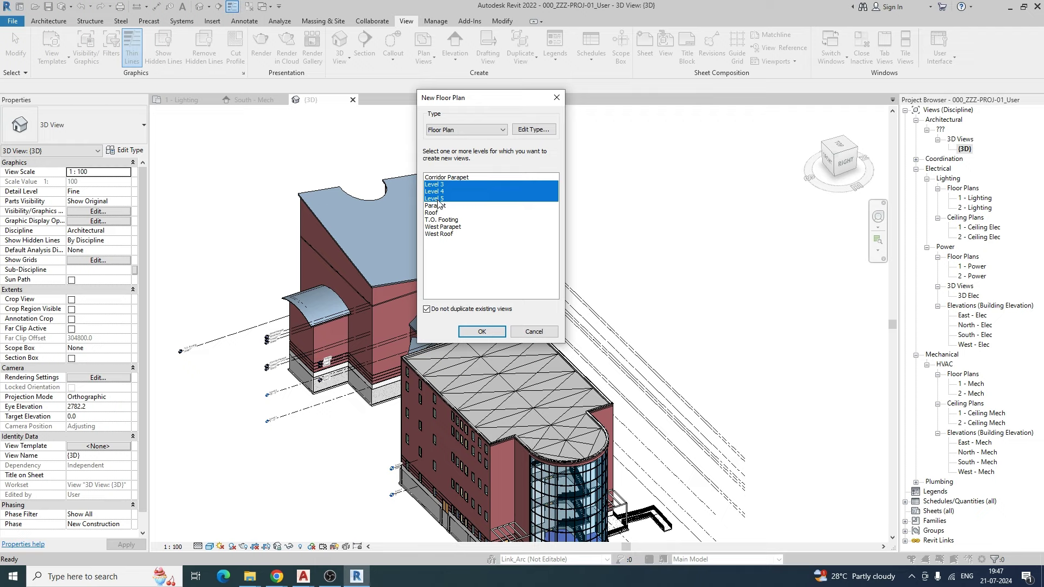
left_click(429, 213, "ctrl")
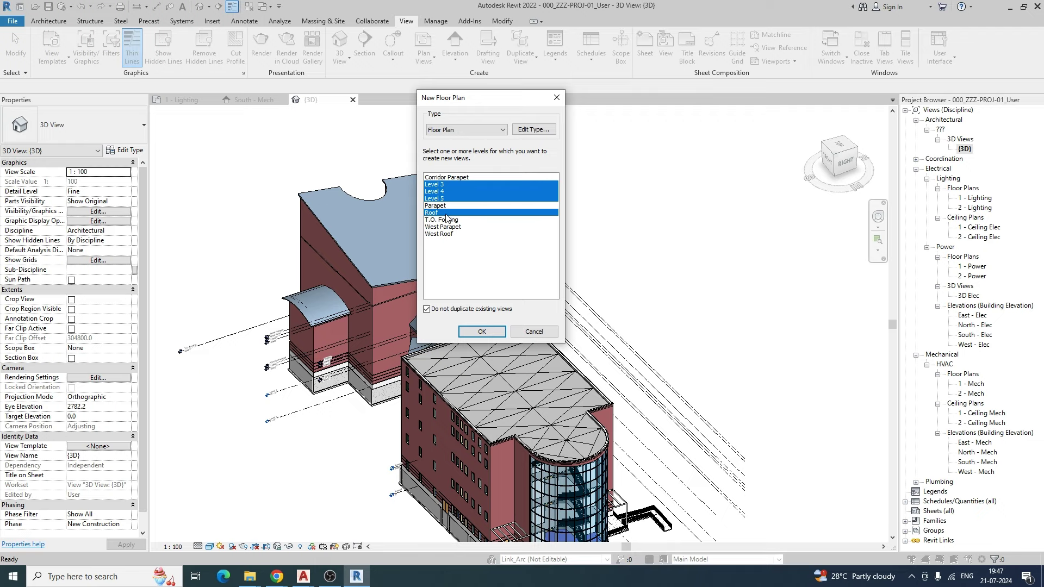
left_click(474, 331)
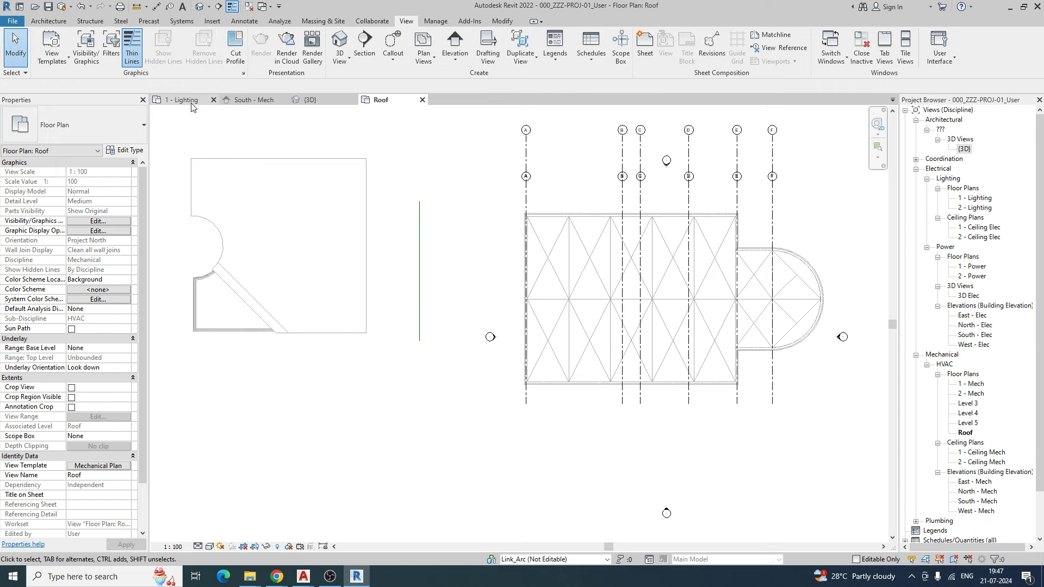
- Close all inactive views, keeping the Roof floor plan open, and widen the Project Browser
left_click(249, 6)
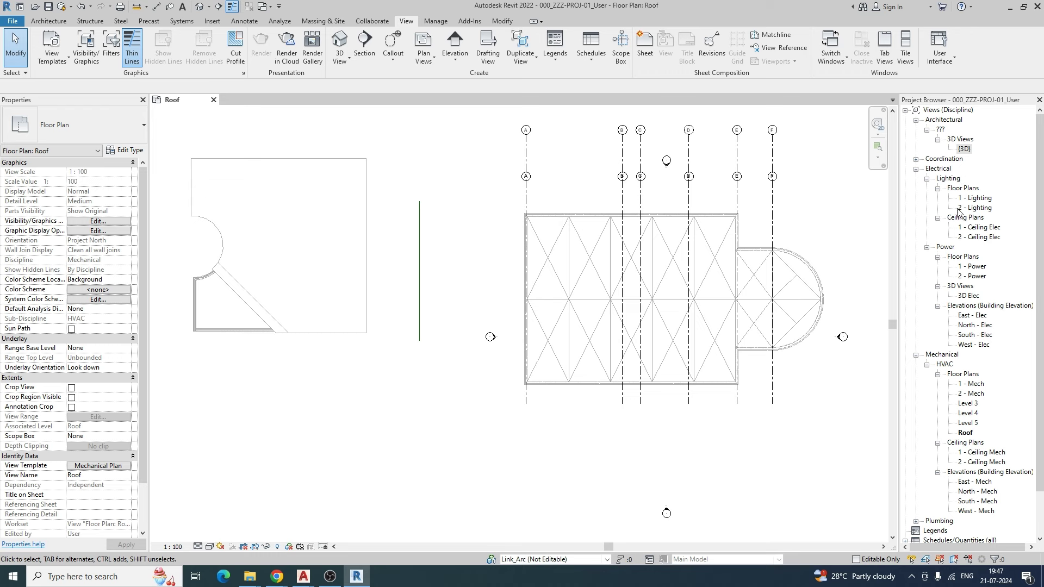
left_click_drag(898, 210, 841, 209)
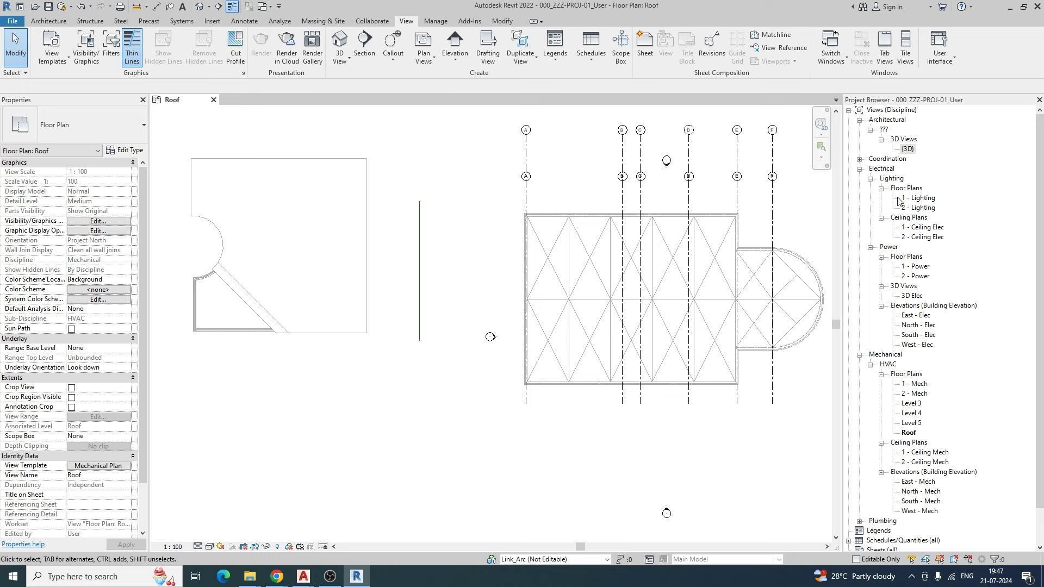
- Examine how the Electrical discipline and its Lighting views are organized in the Project Browser
left_click(921, 208)
left_click(883, 171)
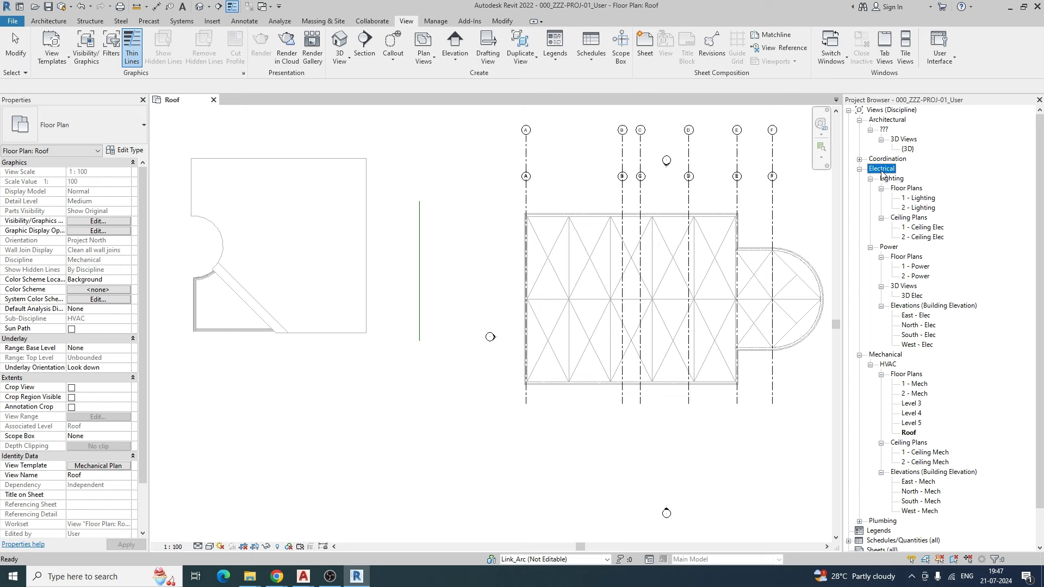
left_click(893, 179)
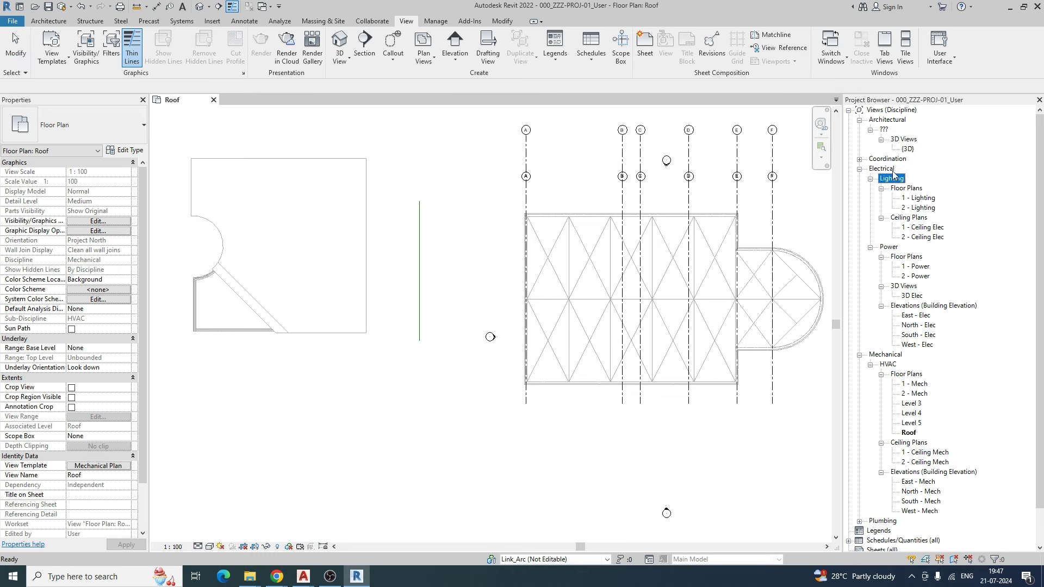
- Assign the Electrical Plan view template to the Level 3, Level 4, Level 5 and Roof floor plans together
left_click(859, 120)
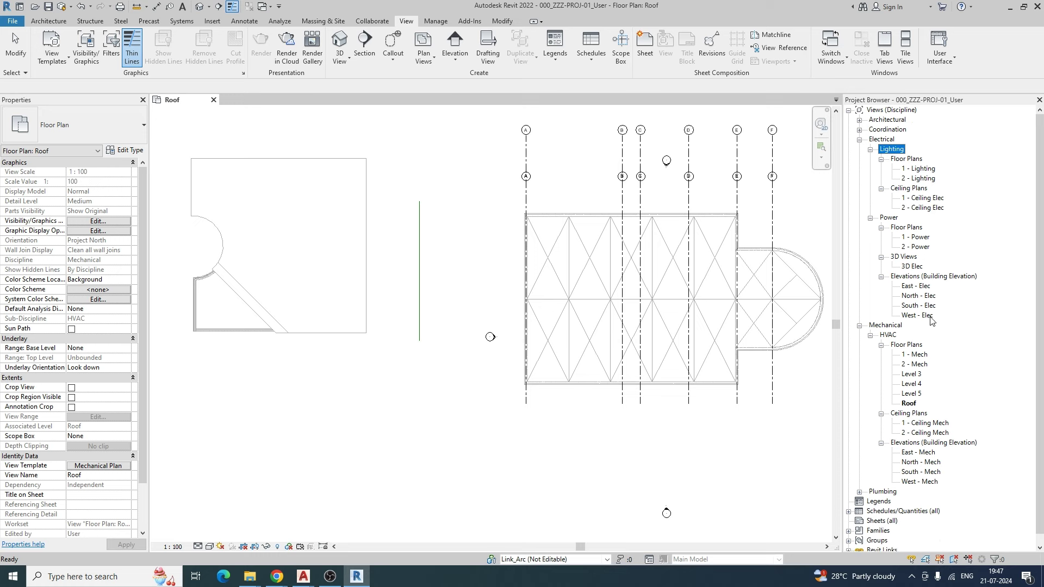
left_click(917, 377)
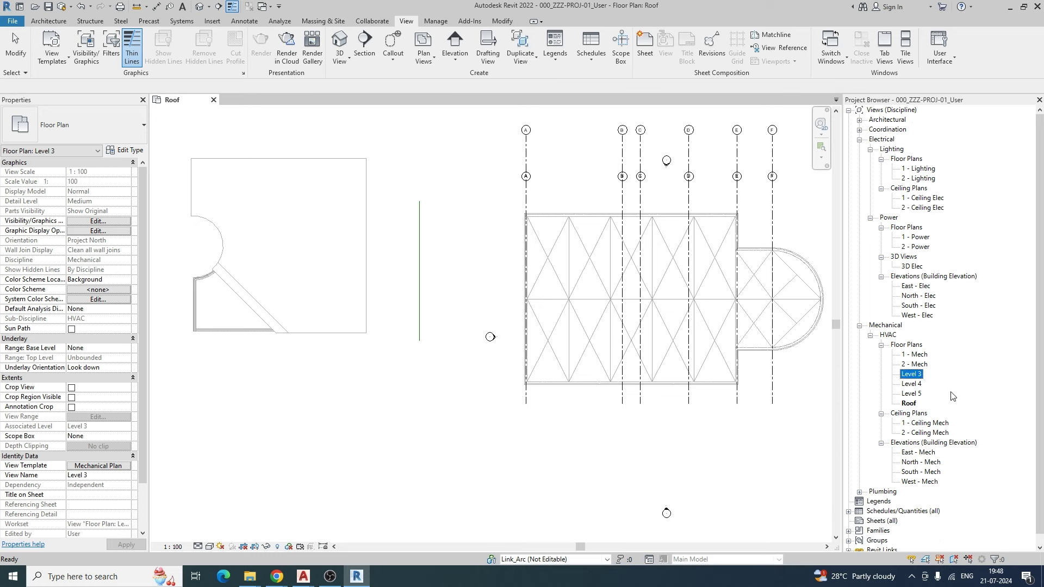
left_click(919, 392, "shift")
left_click(908, 404, "shift")
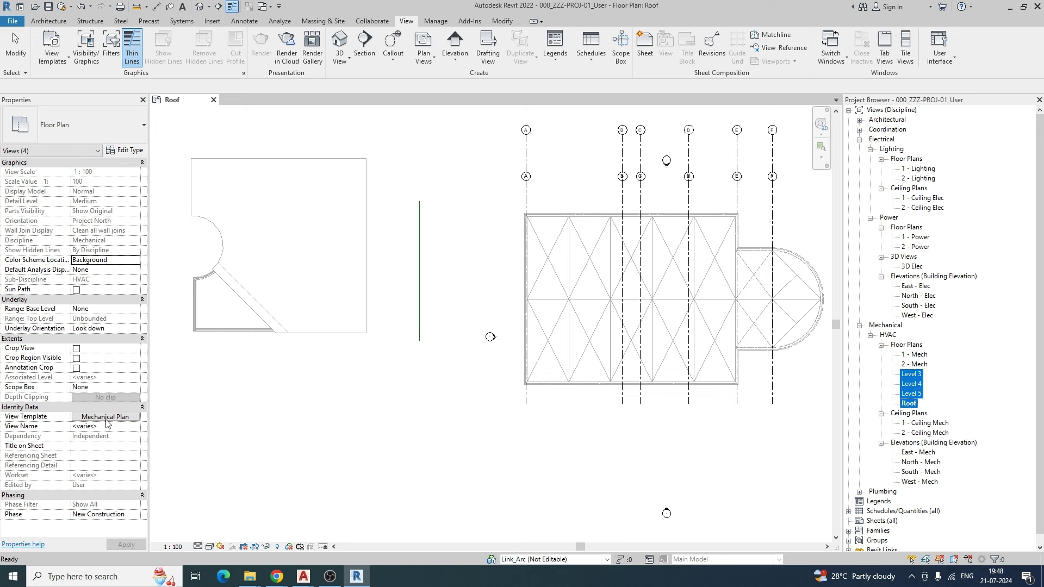
left_click(102, 417)
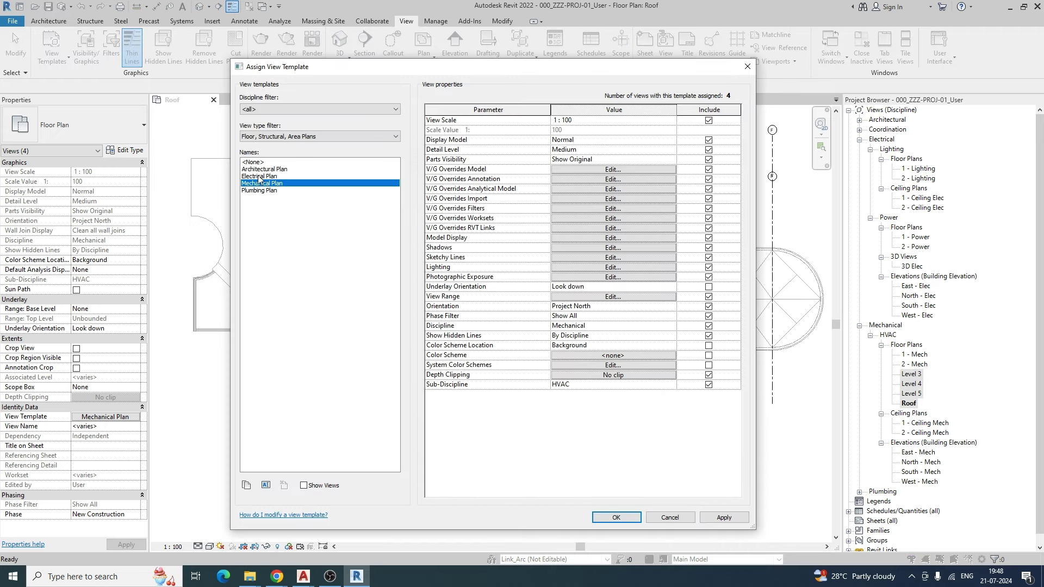
left_click(259, 177)
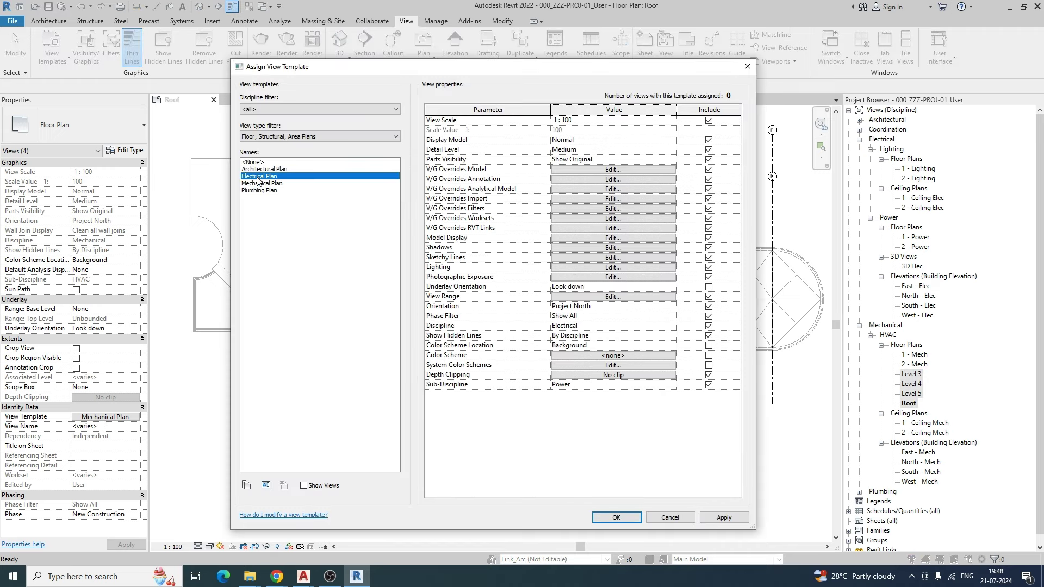
left_click(609, 517)
- Set the view template of the Level 3, Level 4, Level 5 and Roof floor plans under Power to None
left_click(911, 278)
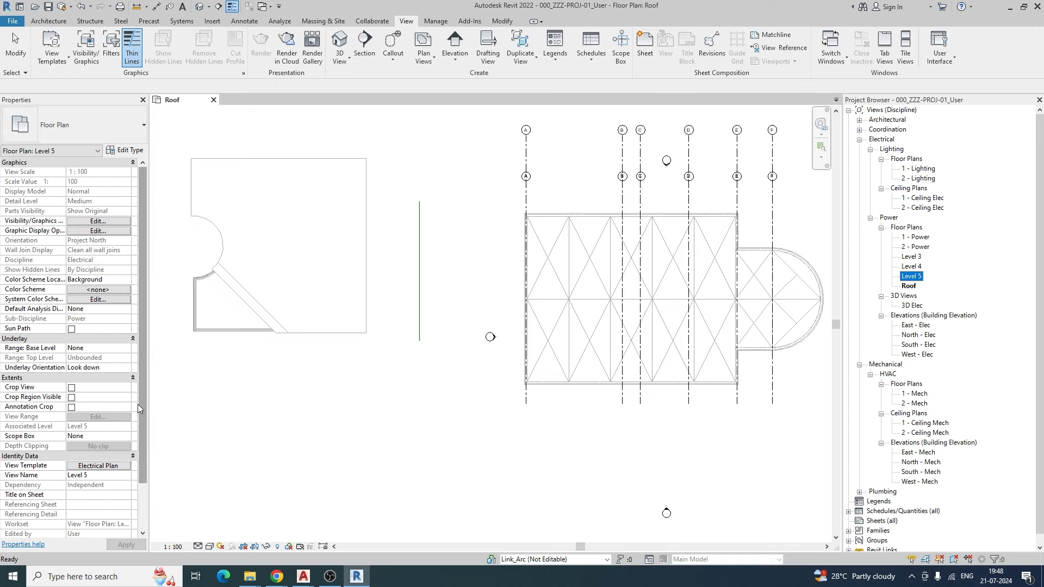
left_click(99, 467)
key("Escape")
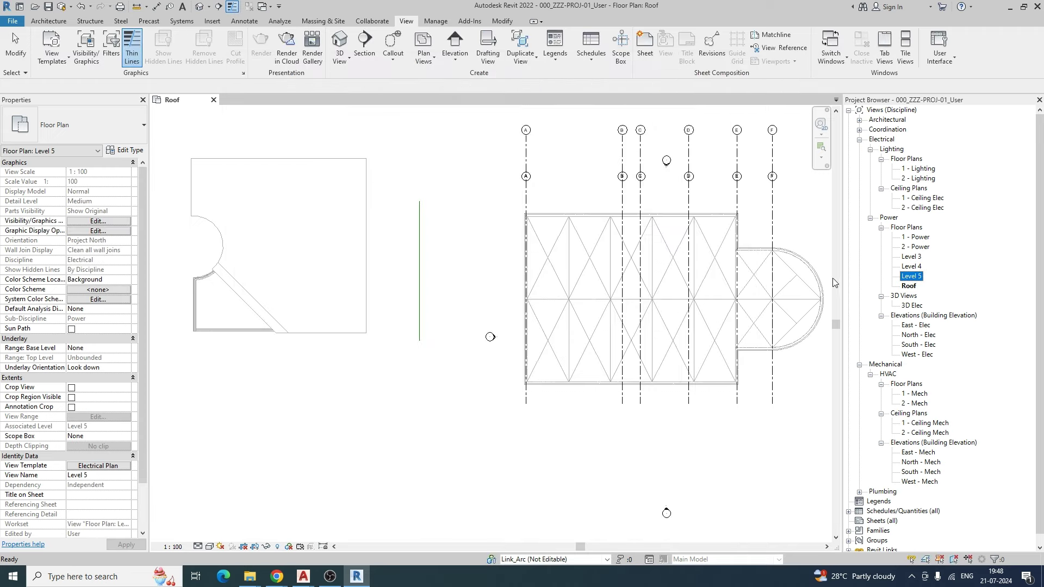
left_click(916, 237)
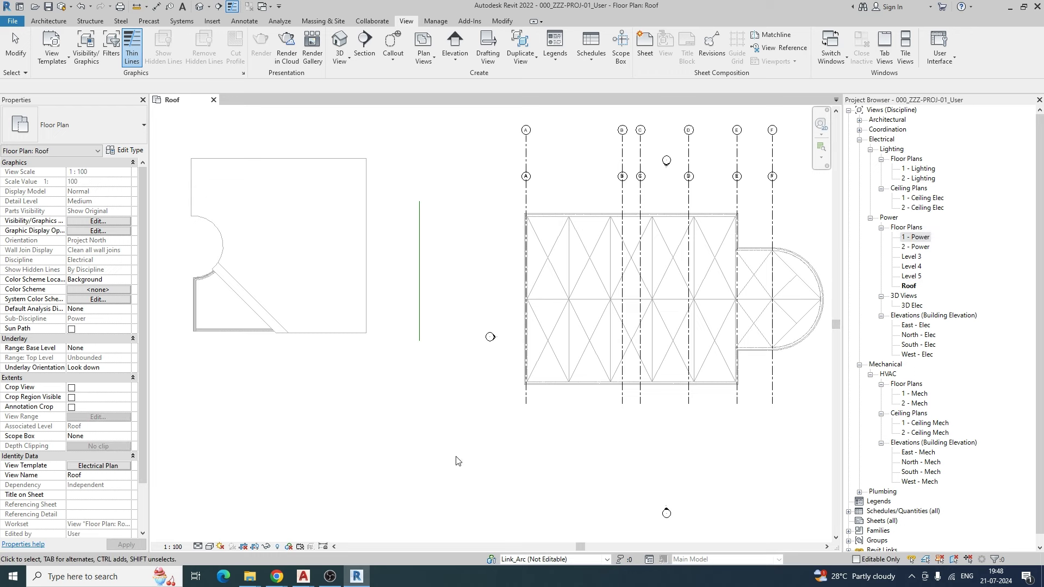
left_click(915, 268)
left_click(912, 257)
left_click(909, 287, "shift")
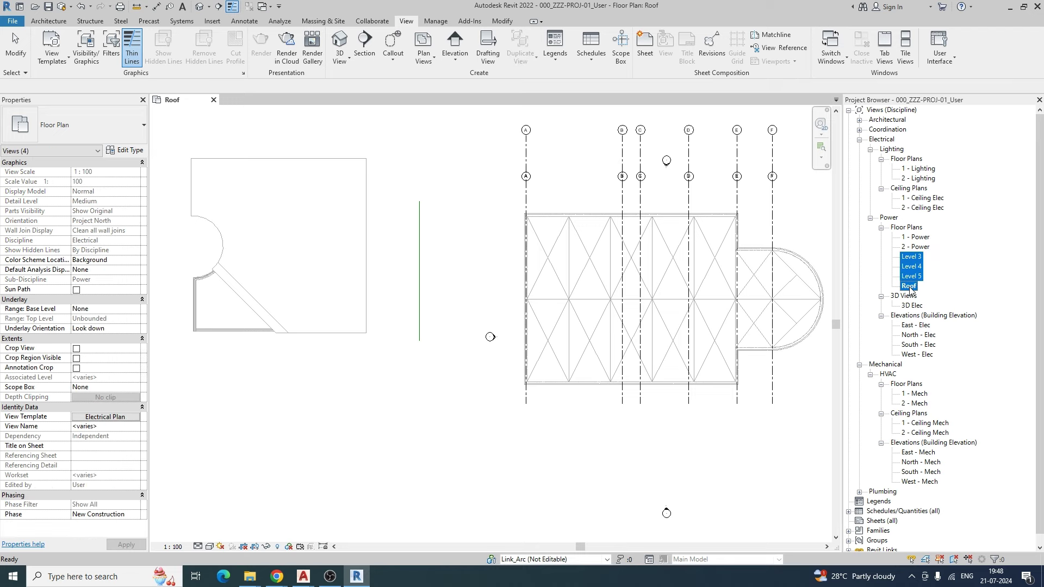
left_click(102, 419)
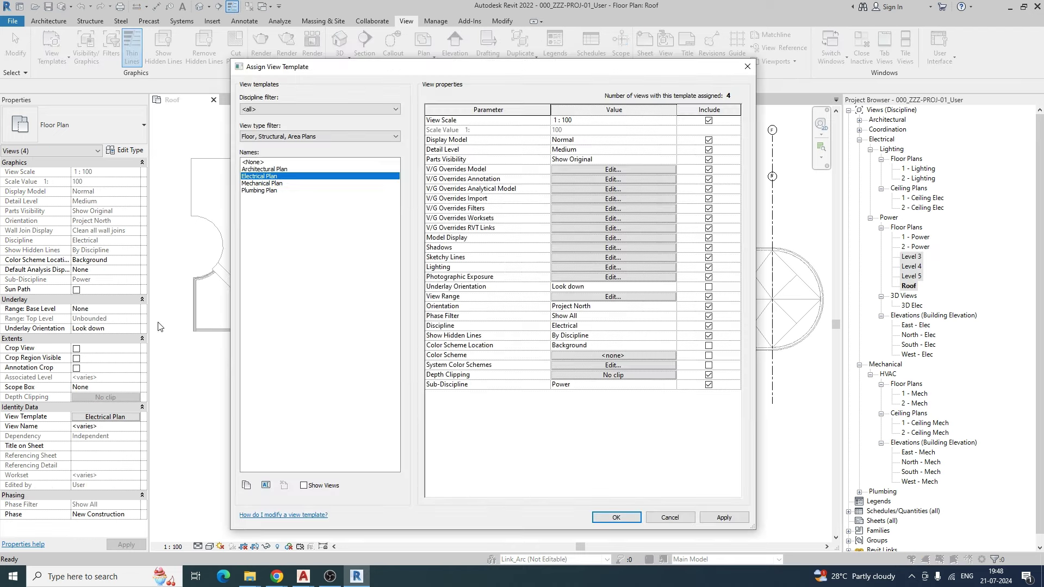
left_click(256, 162)
left_click(616, 517)
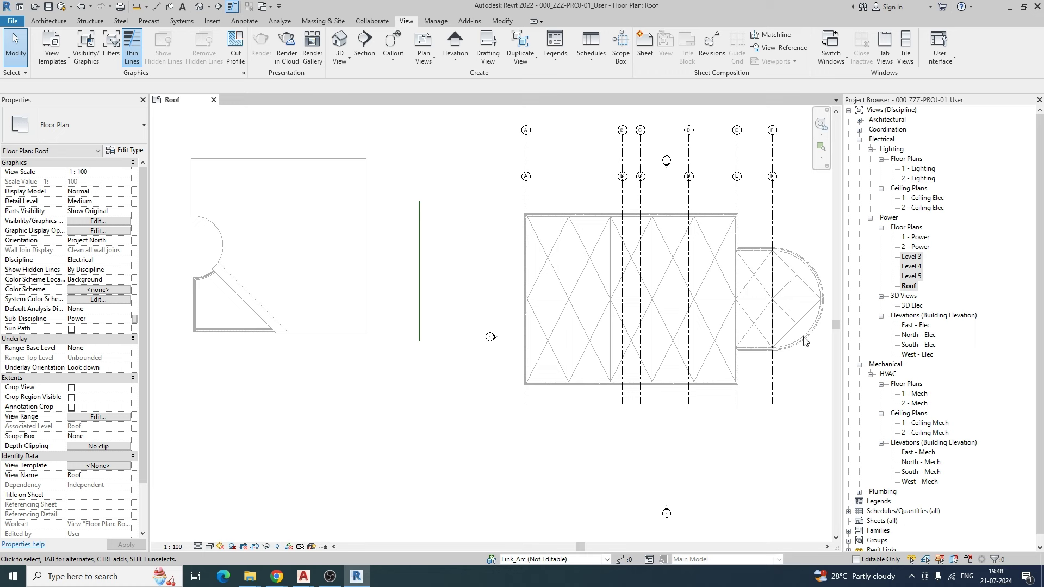
- Set the Roof floor plan's Sub-Discipline to Lighting
left_click(107, 321)
left_click(125, 319)
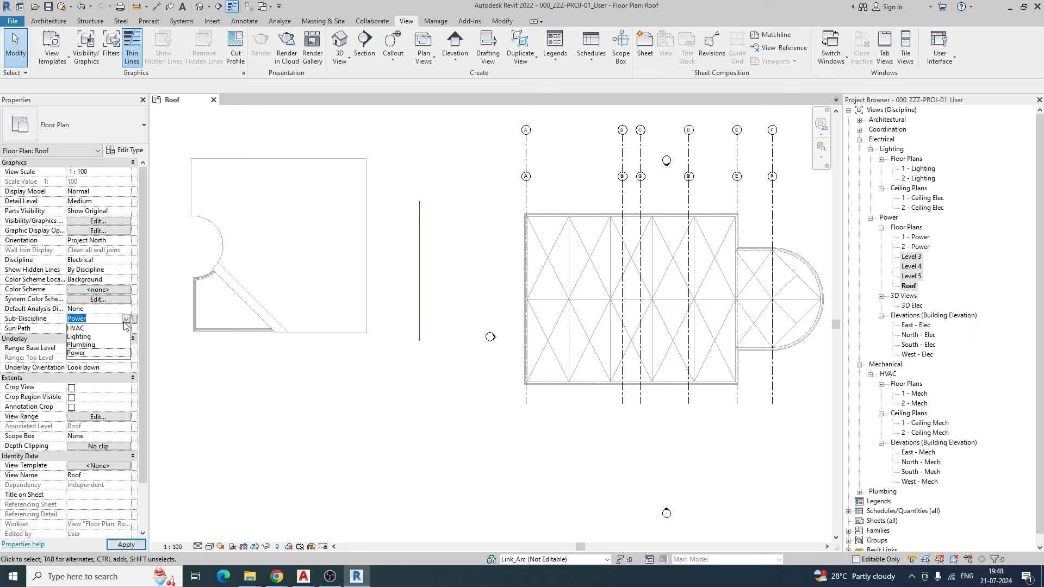
left_click(79, 337)
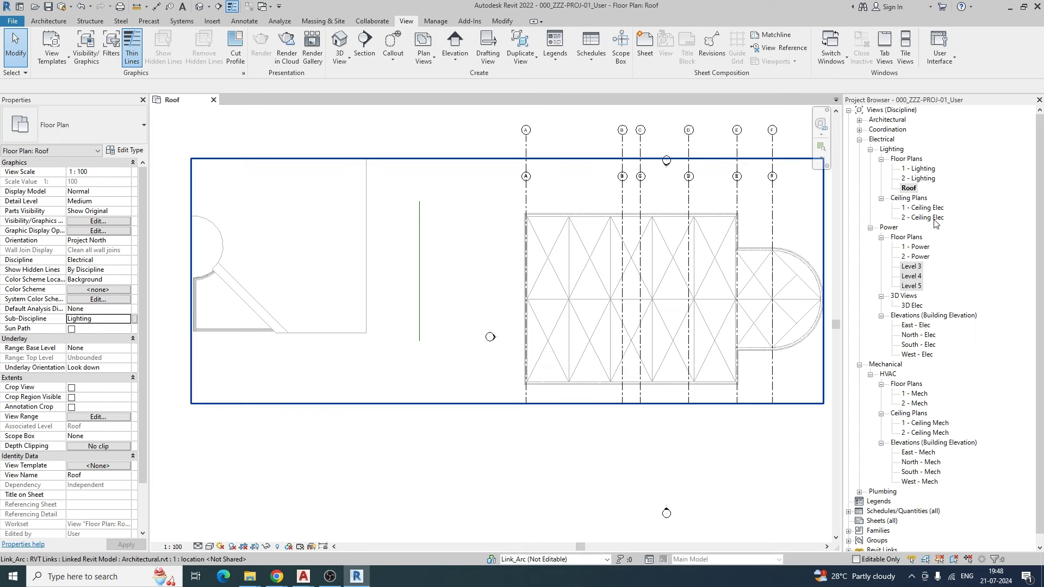
- Set the Sub-Discipline of the Level 3, Level 4 and Level 5 floor plans to Lighting
left_click(913, 266)
left_click(921, 287, "shift")
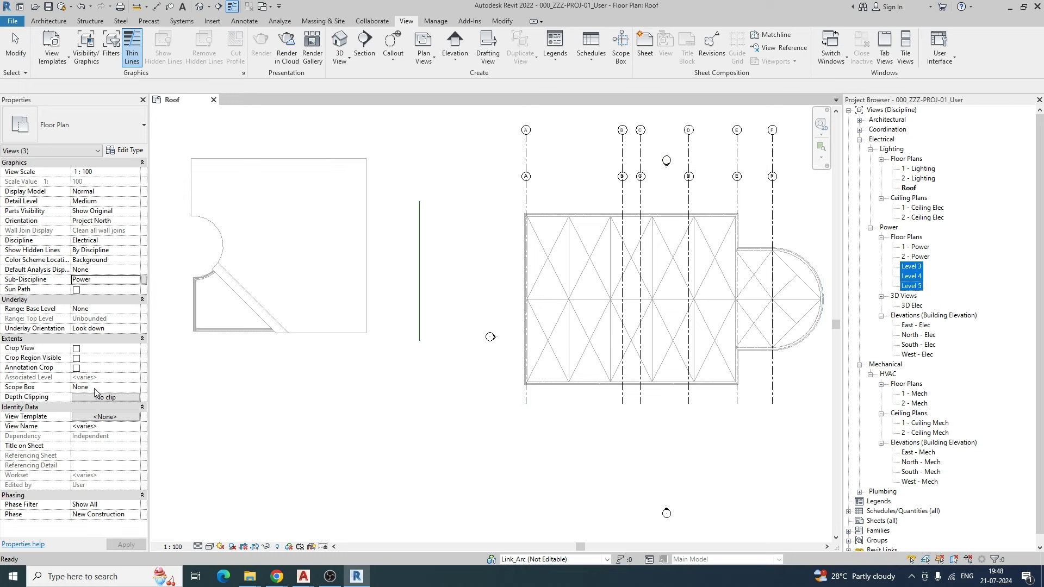
left_click(94, 386)
left_click(107, 280)
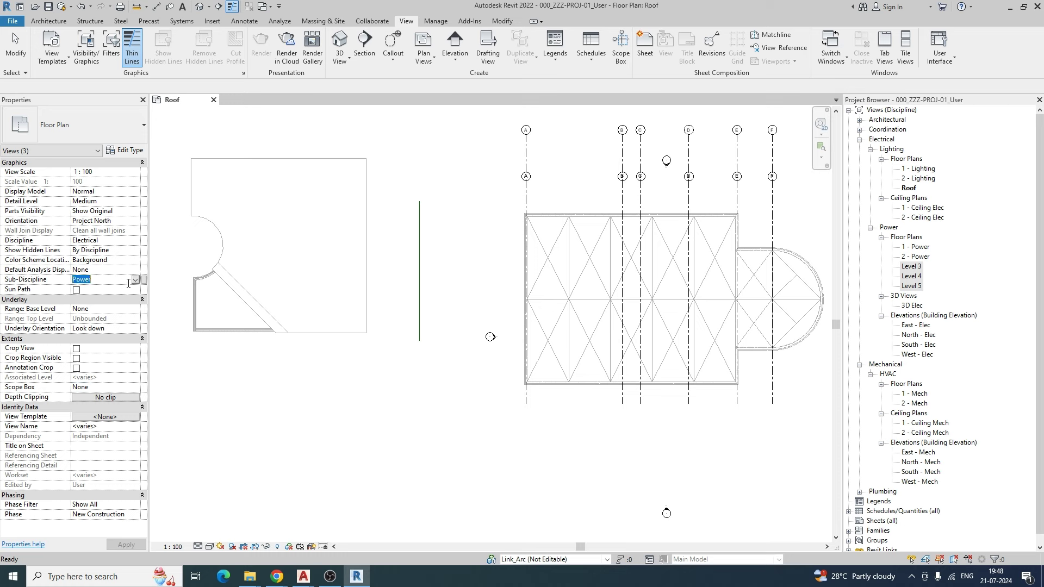
left_click(136, 279)
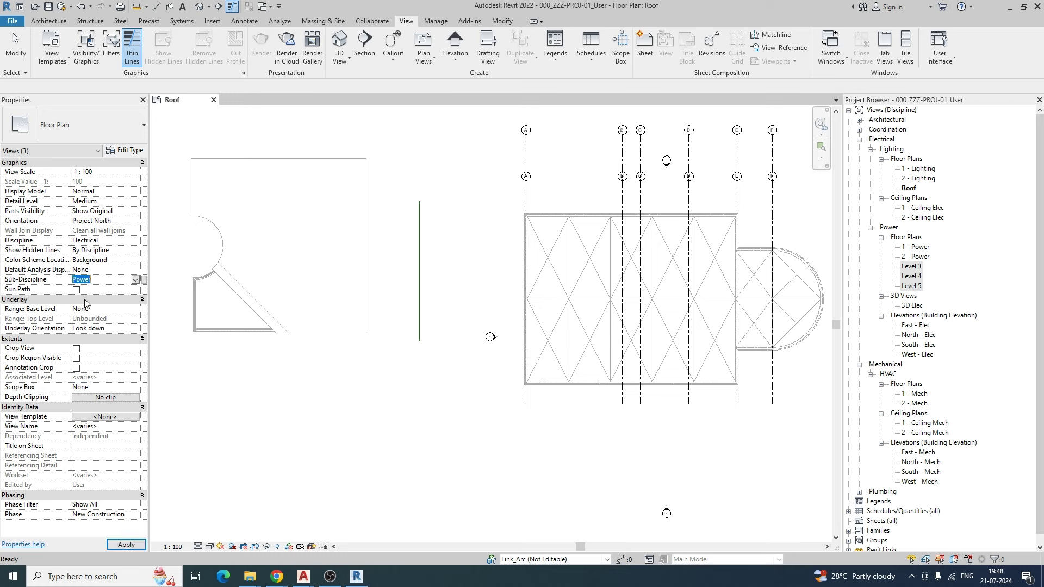
left_click(84, 297)
- Rename the 1 - Lighting floor plan as Level-01 - Lighting Layout and copy the new name for reuse
left_click(911, 188)
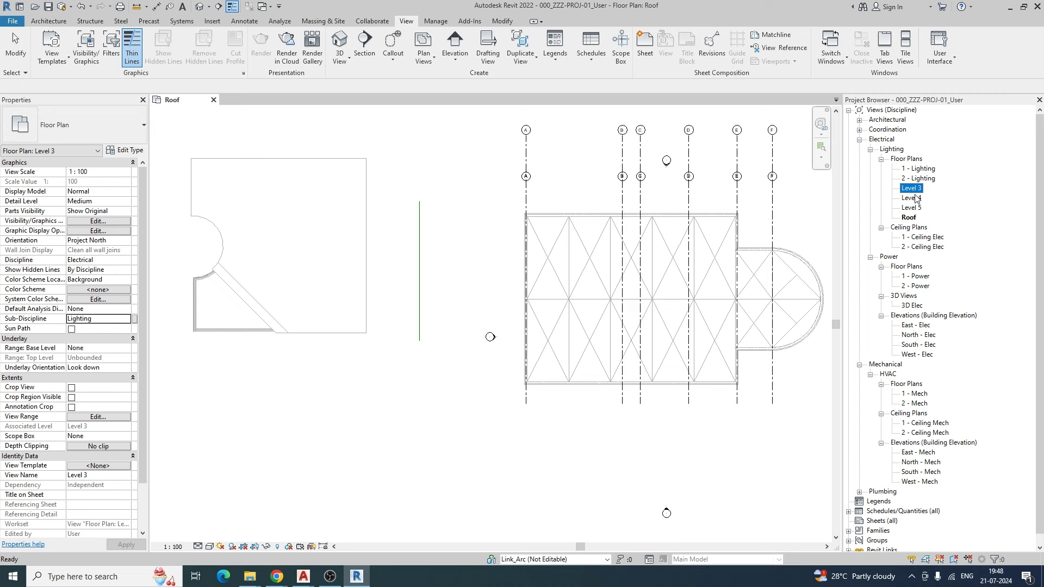
right_click(912, 190)
left_click(916, 185)
left_click(919, 173)
right_click(920, 174)
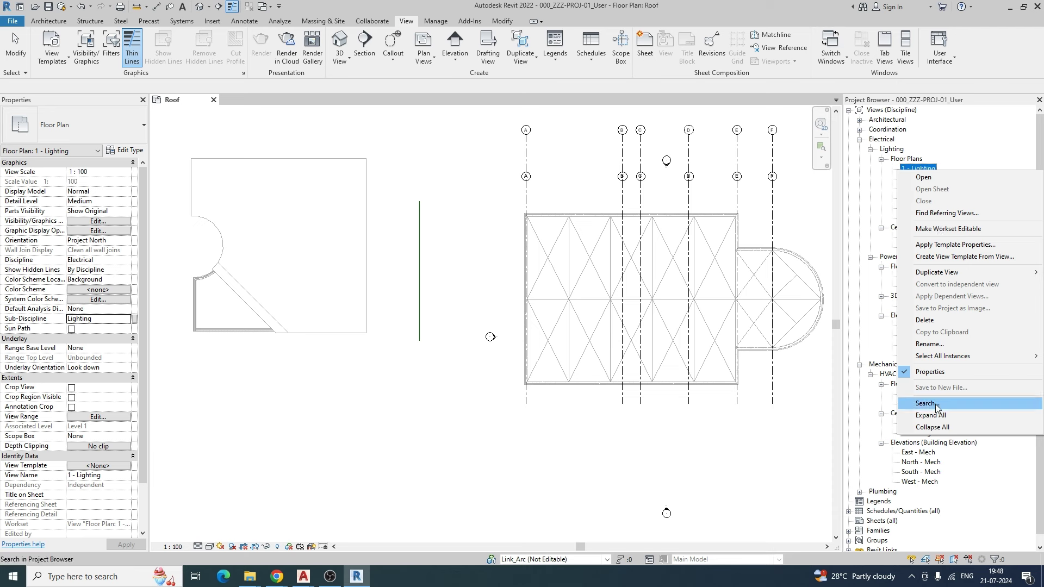
left_click(929, 344)
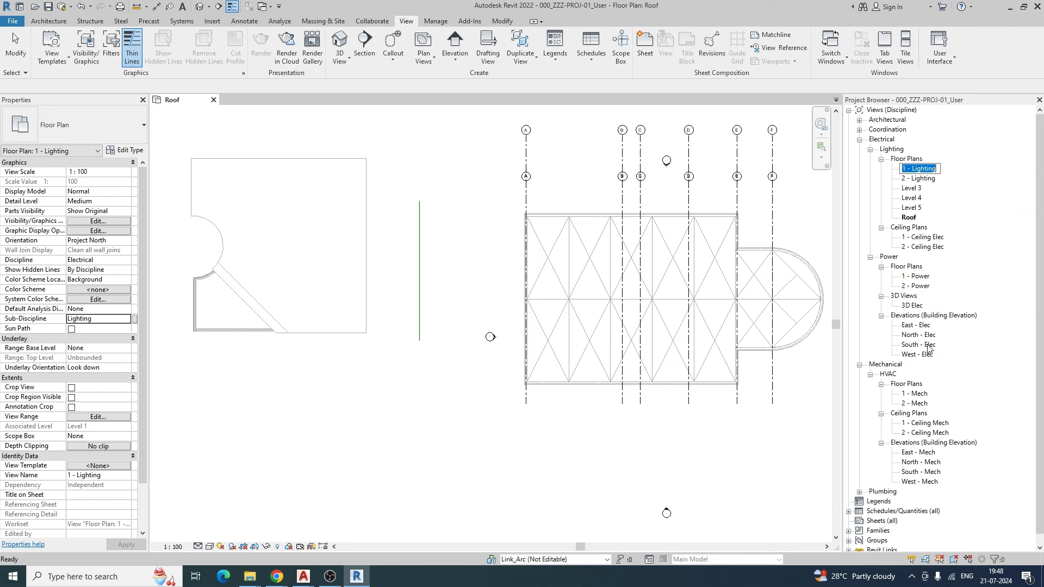
left_click(905, 169)
type("Le")
type("v1")
type("el-0")
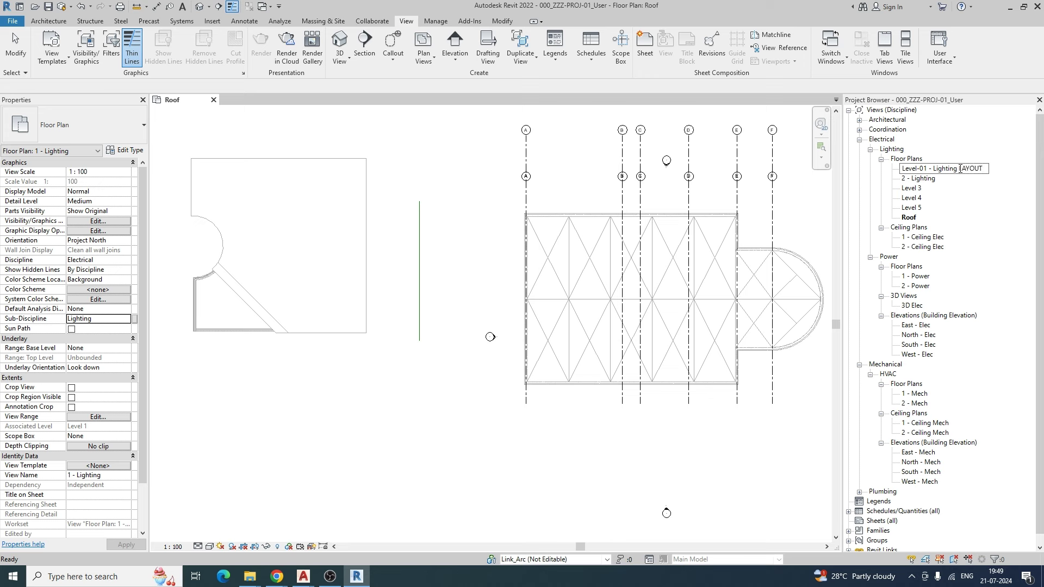
left_click_drag(964, 169, 990, 173)
type("ayout")
left_click_drag(983, 169, 900, 168)
key("ctrl+c")
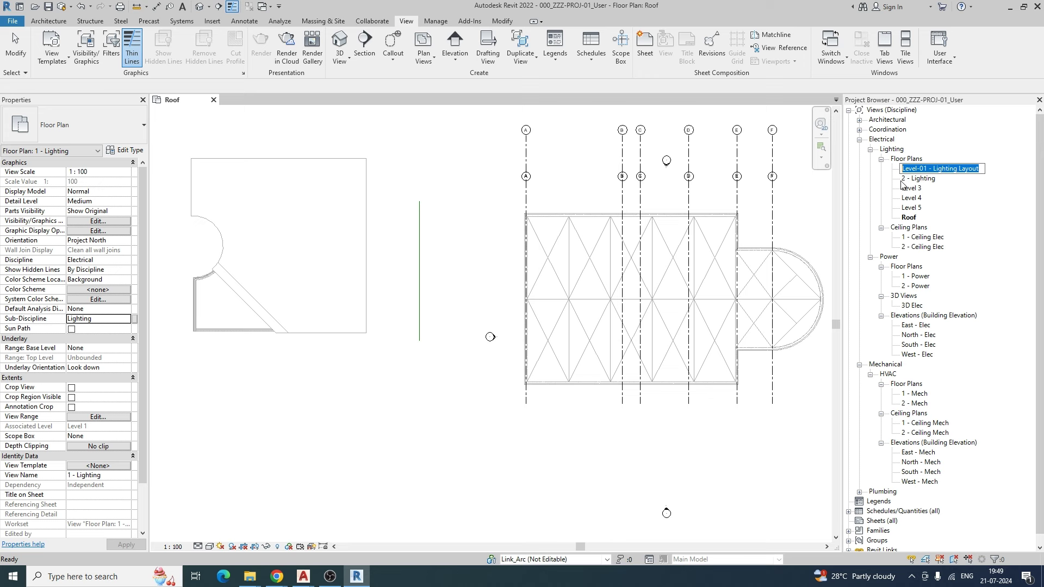
left_click(1001, 218)
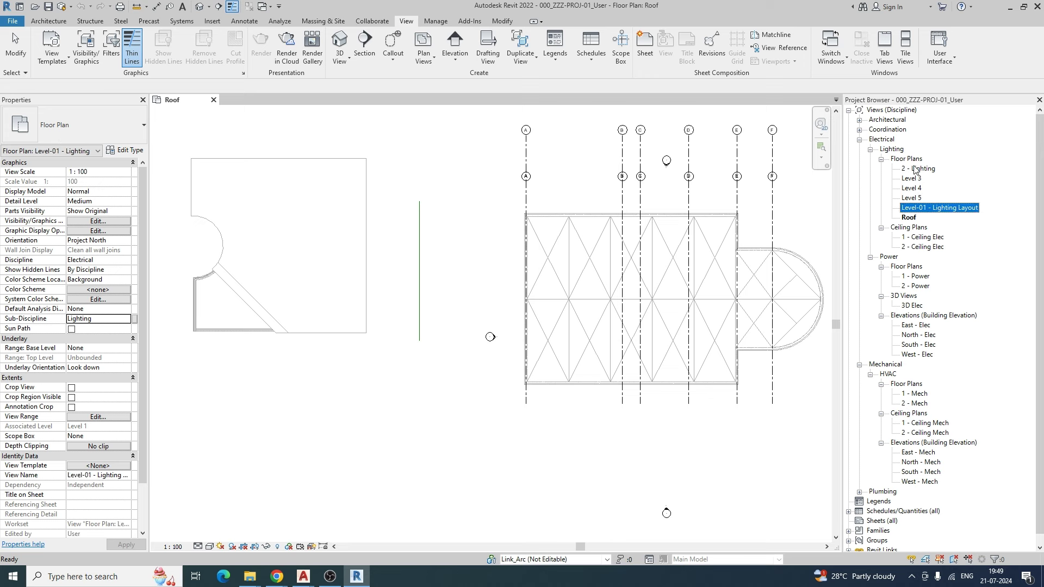
- Rename the 2 - Lighting floor plan as Level-02 - Lighting Layout, reusing the copied name
left_click(908, 170)
left_click(908, 171)
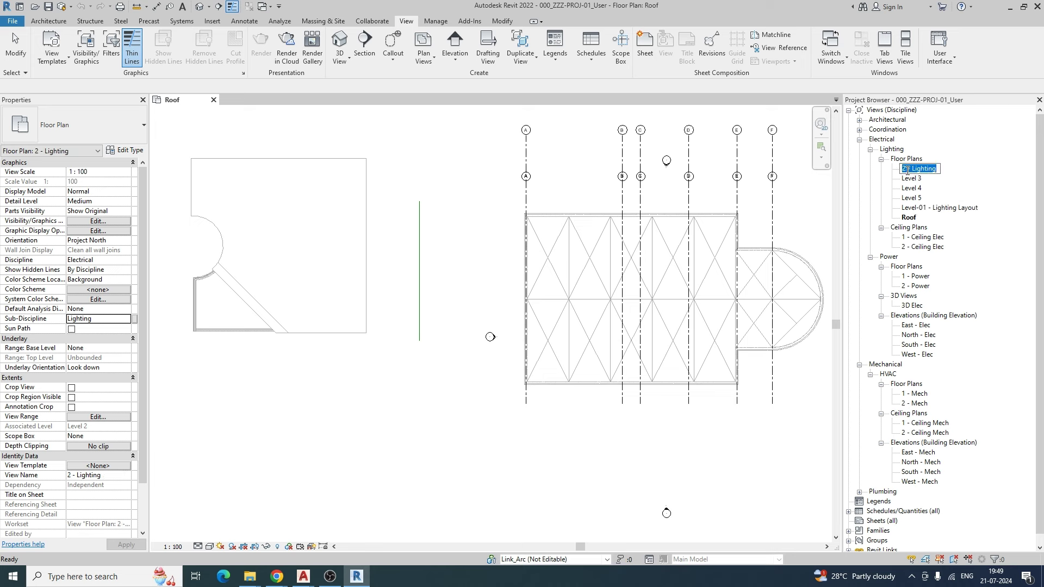
key("ctrl+v")
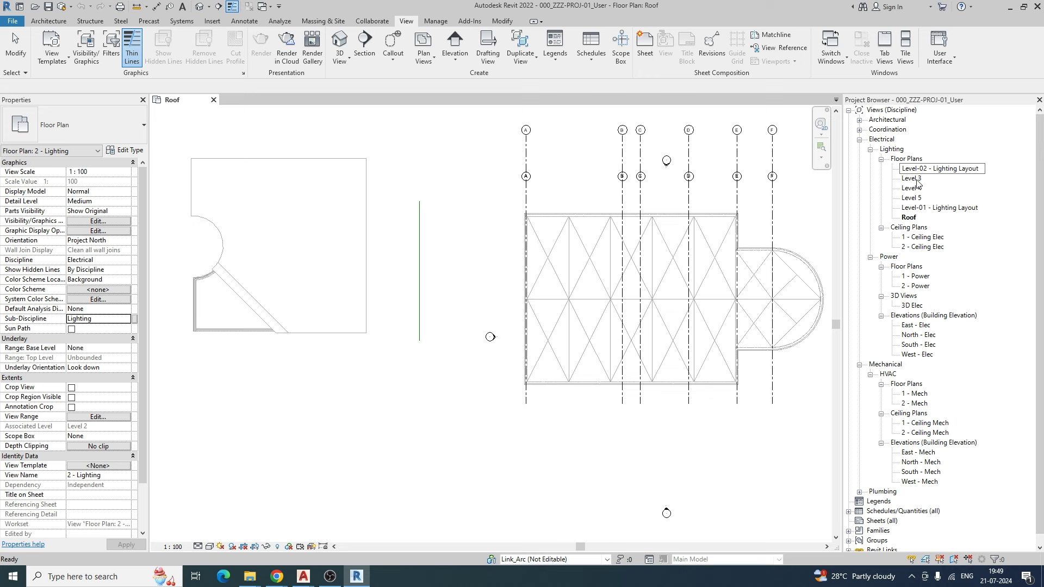
key("Return")
- Rename the Level 3 Lighting floor plan as Level-03 - Lighting Layout, declining to rename the corresponding level and views
left_click(908, 170)
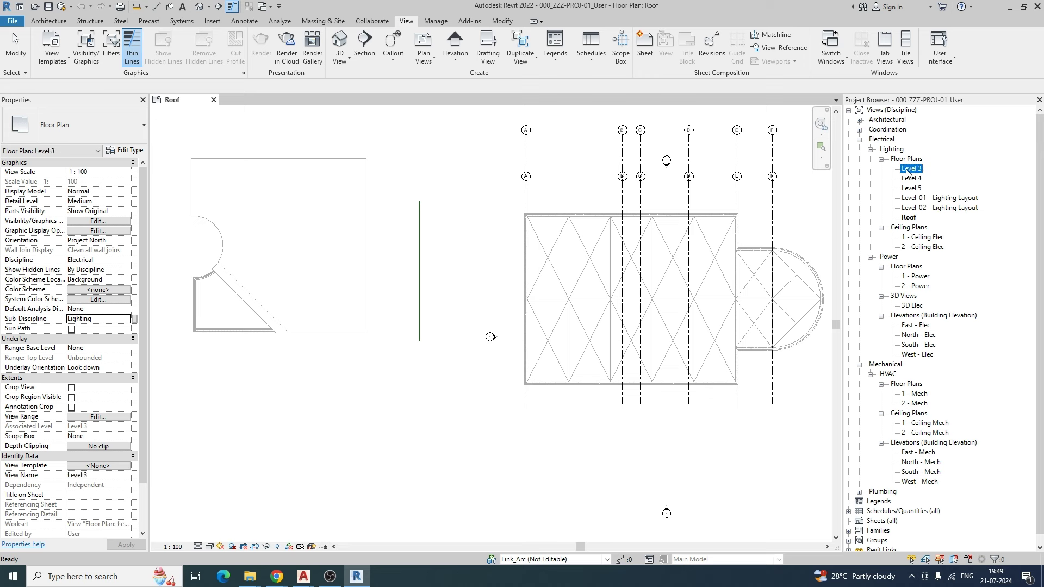
left_click(911, 170)
key("ctrl+v")
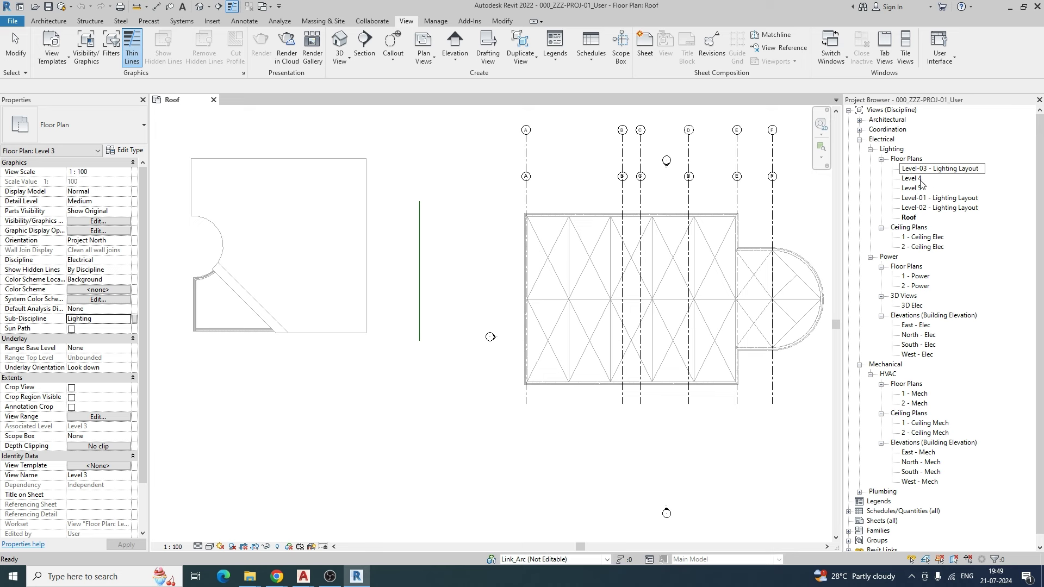
key("Return")
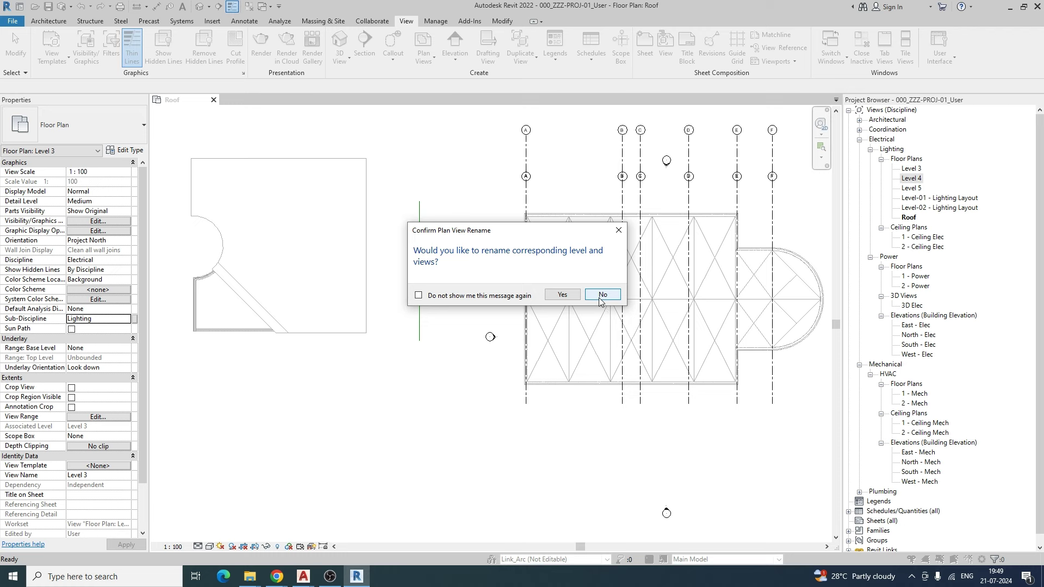
left_click(614, 301)
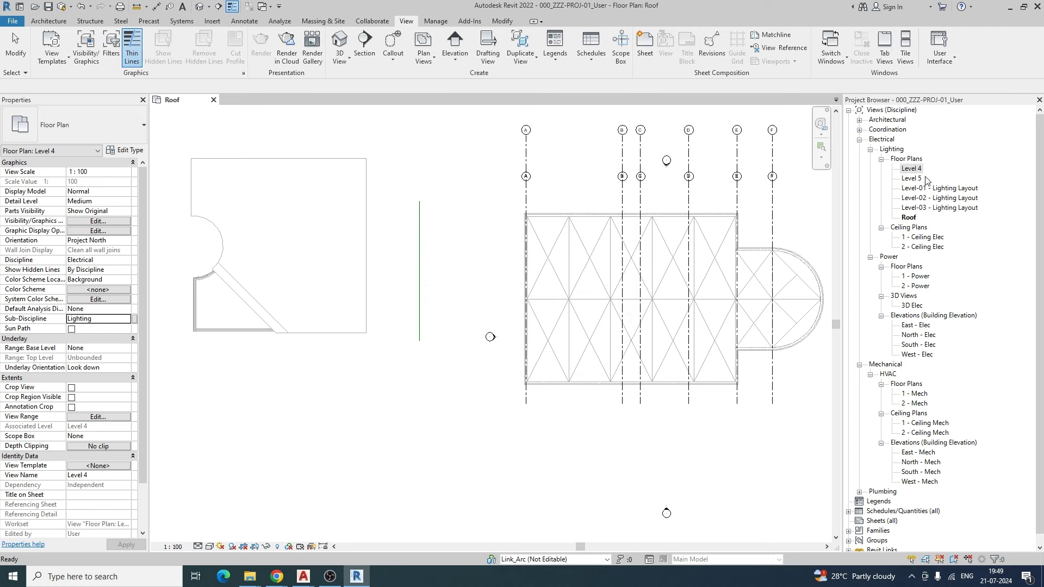
- Rename the Level 4 Lighting floor plan as Level-04 - Lighting Layout, without renaming the corresponding level and views
left_click(916, 169)
key("Escape")
left_click(919, 171)
type("Level-01 - Lighting Layout")
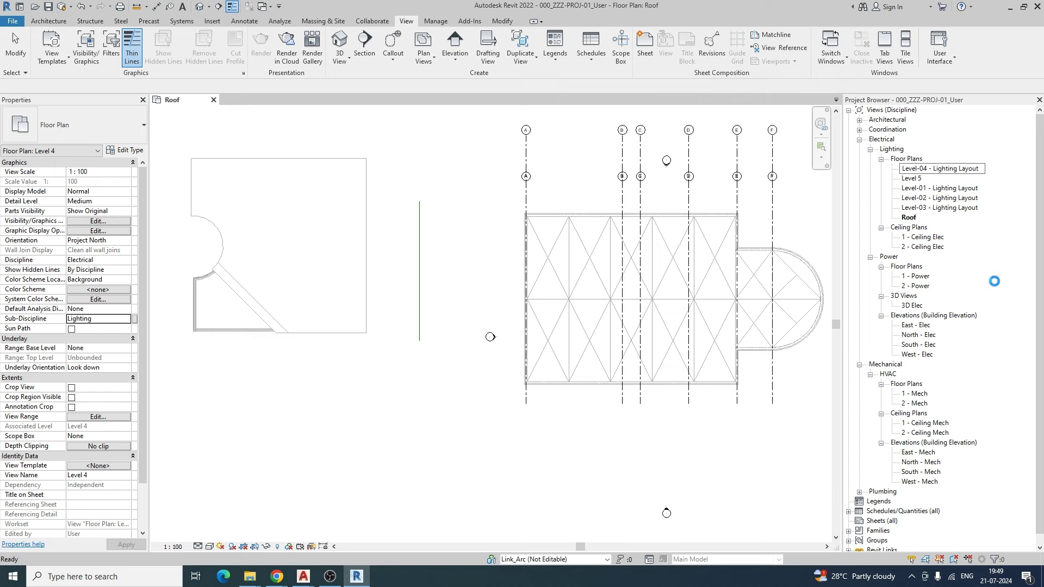
key("Return")
left_click(604, 300)
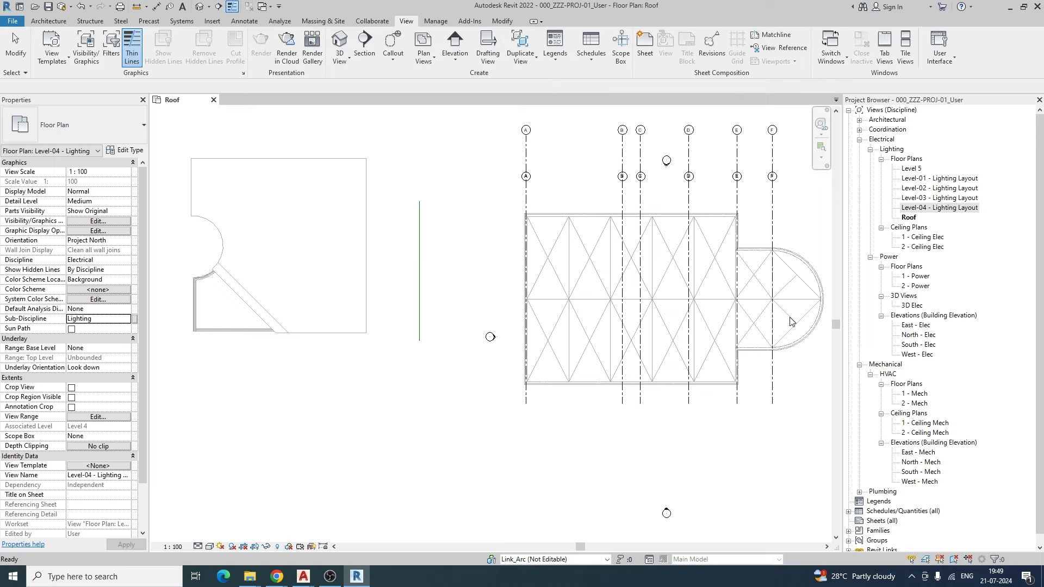
- Open the South - Mech elevation and examine the names of the building's levels
double_click(920, 472)
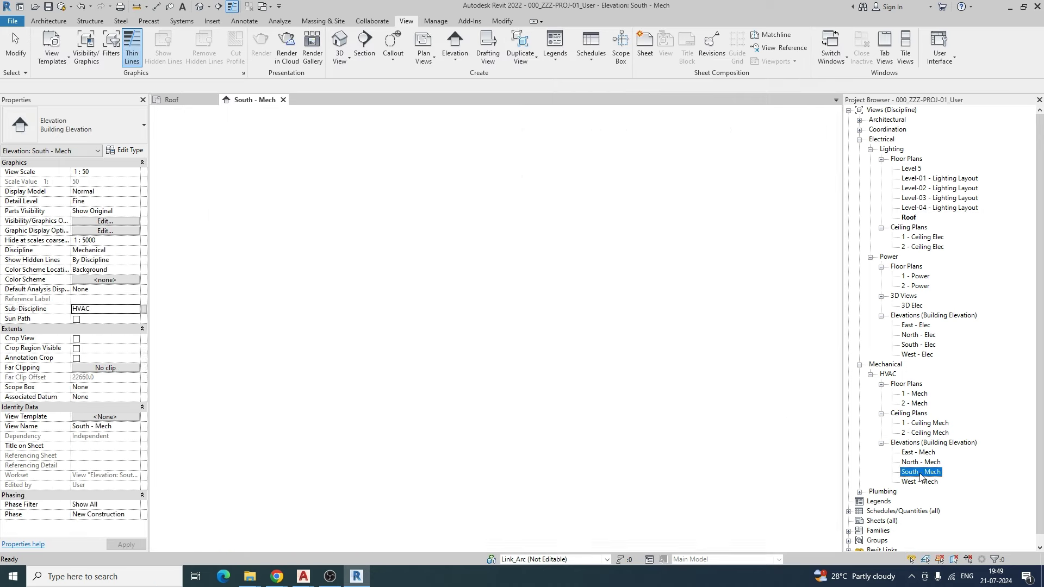
scroll(763, 353, "up", 10)
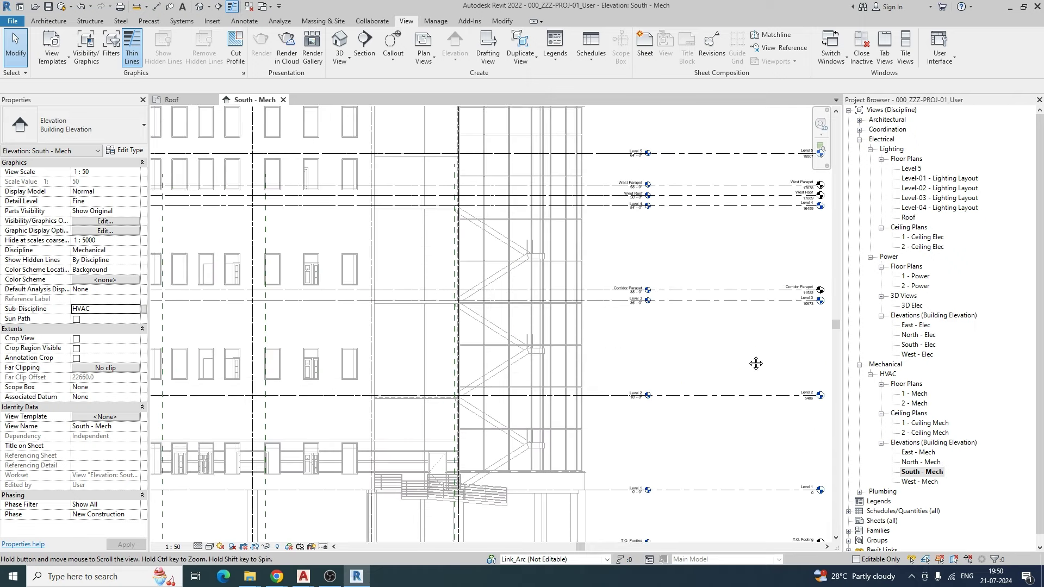
scroll(541, 348, "down", 5)
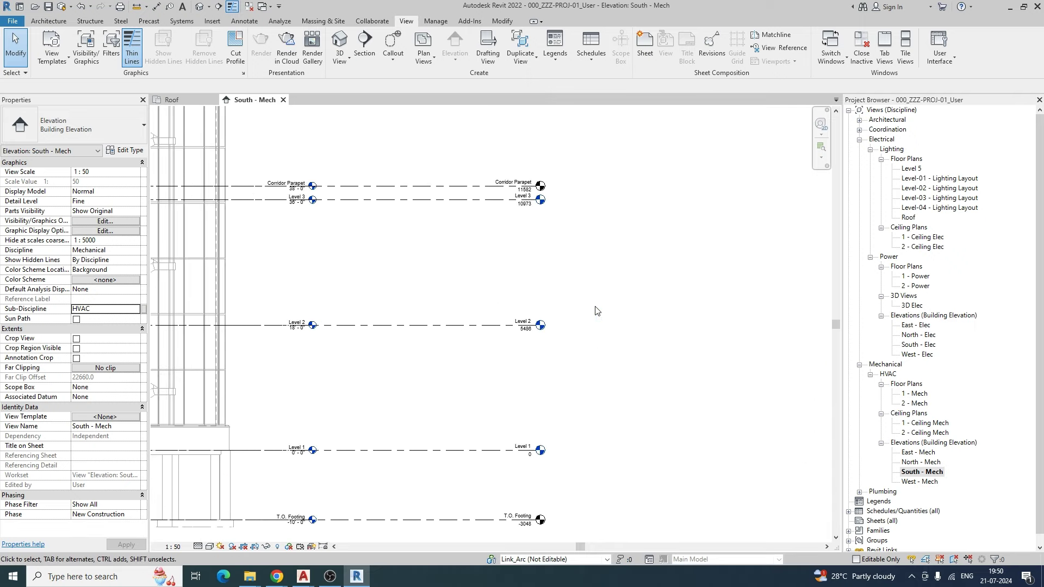
- Rename the Level 5 lighting floor plan as Level-05 - Lighting Layout, declining to rename the corresponding level and views
left_click(914, 218)
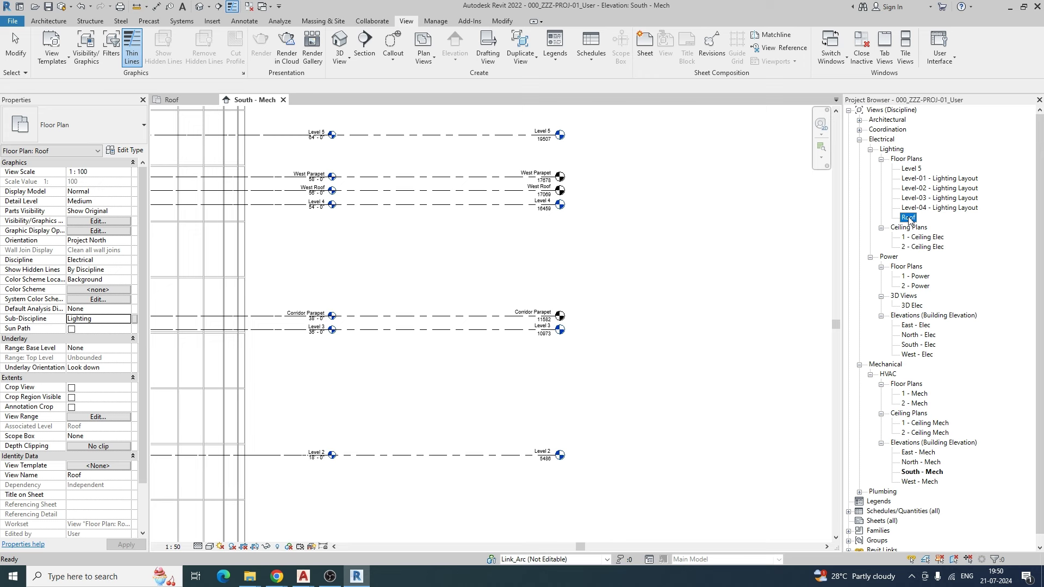
left_click(913, 170)
left_click(912, 170)
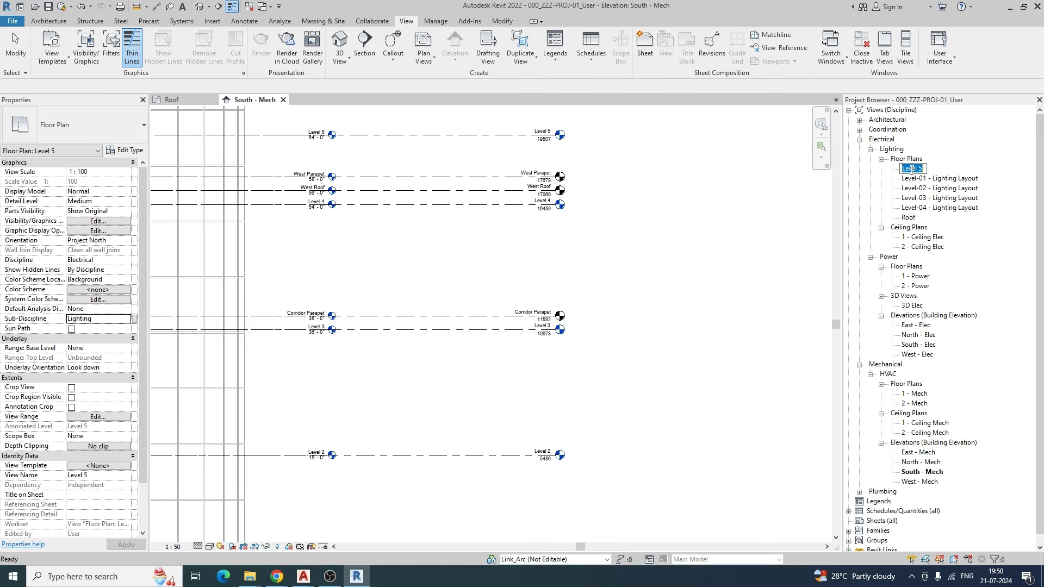
type("Level-01 - Lighting Layout")
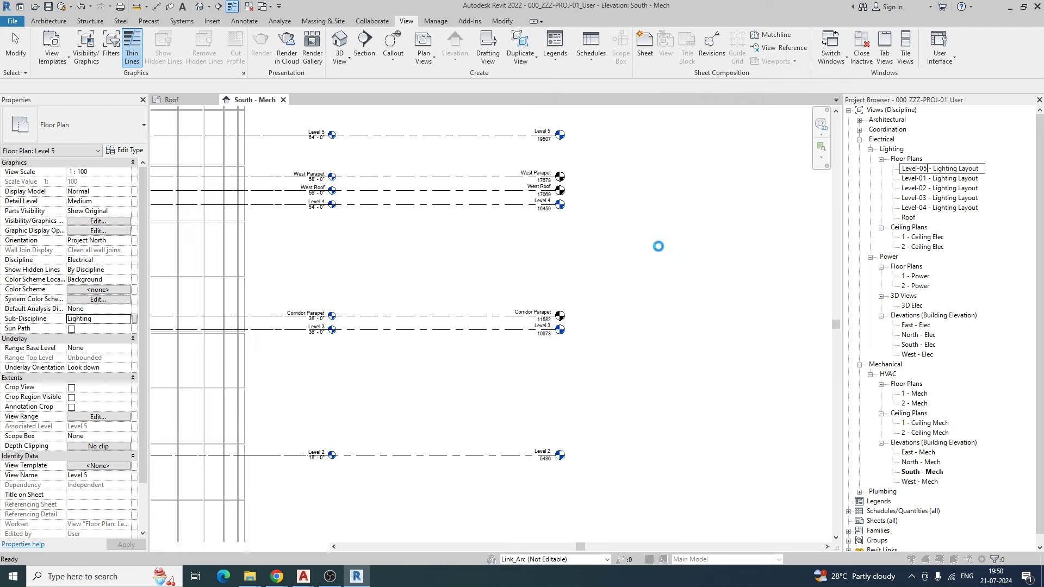
left_click(660, 245)
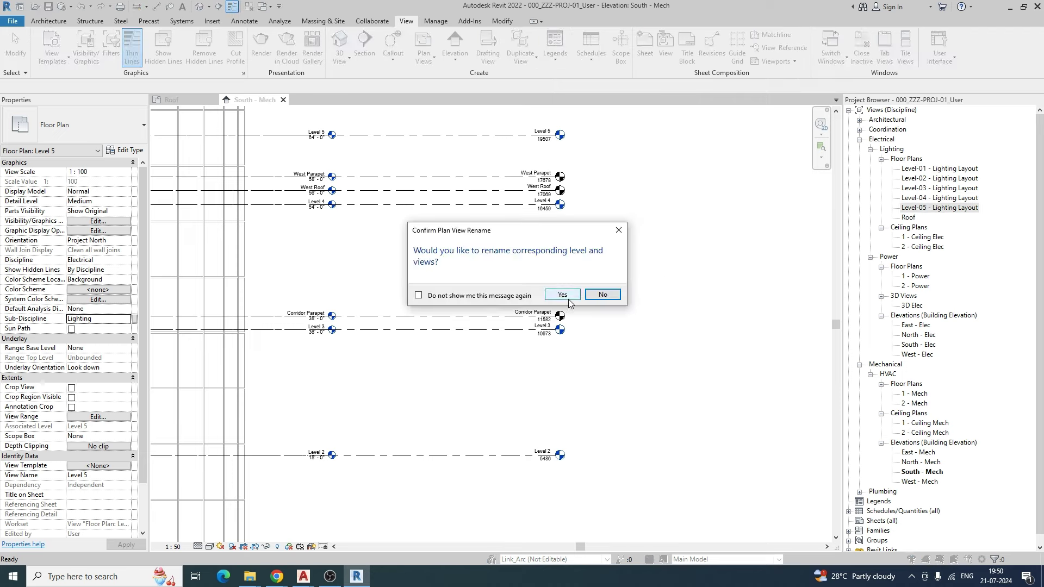
left_click(602, 294)
- Rename the Roof lighting floor plan as Roof - Lighting Layout, without renaming the corresponding level and views
left_click(909, 217)
left_click(907, 218)
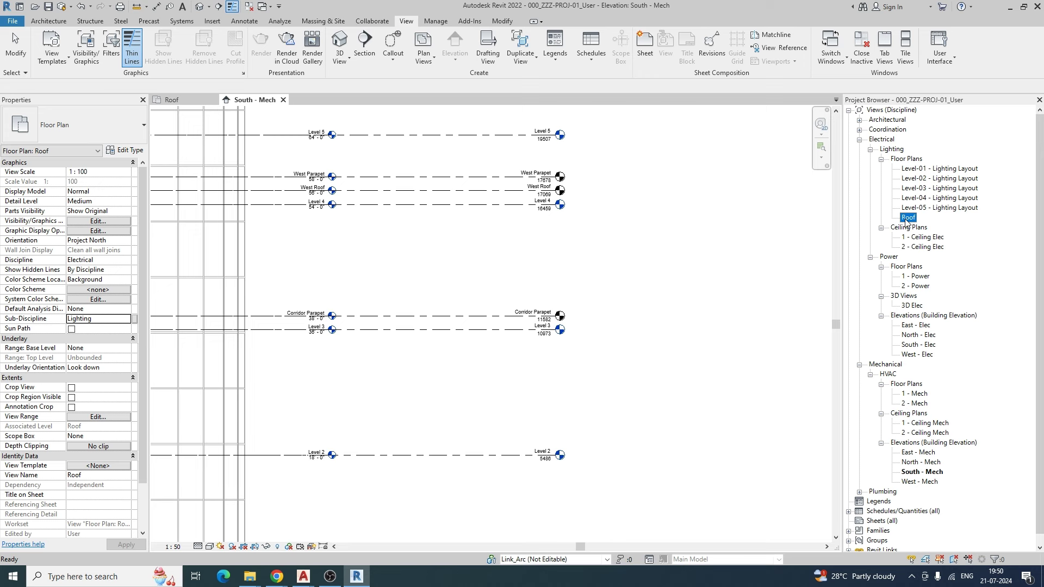
type("Level-01 - Lighting Layout")
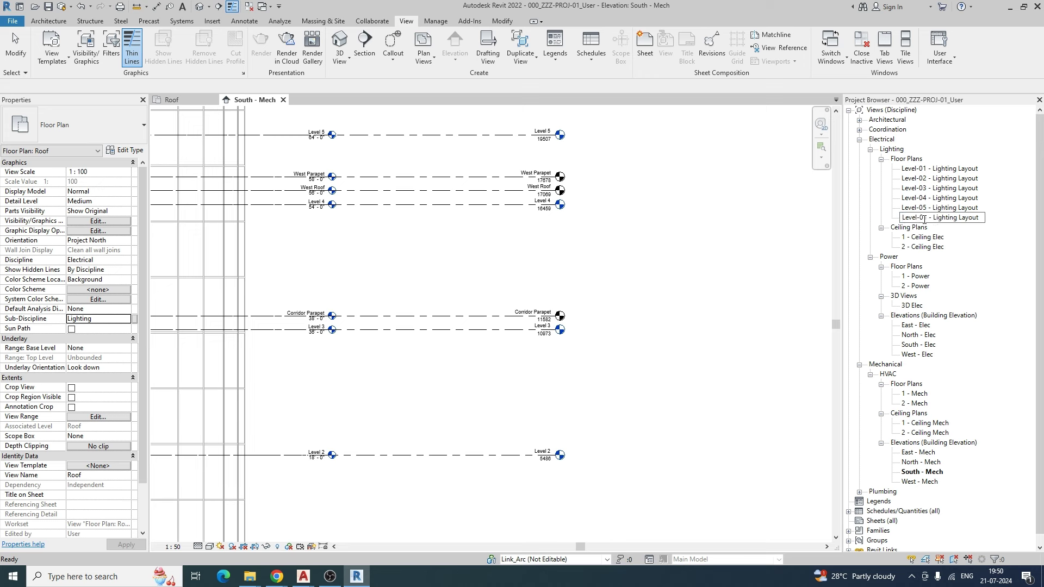
left_click_drag(927, 217, 904, 218)
type("Roof")
left_click(728, 272)
left_click(604, 295)
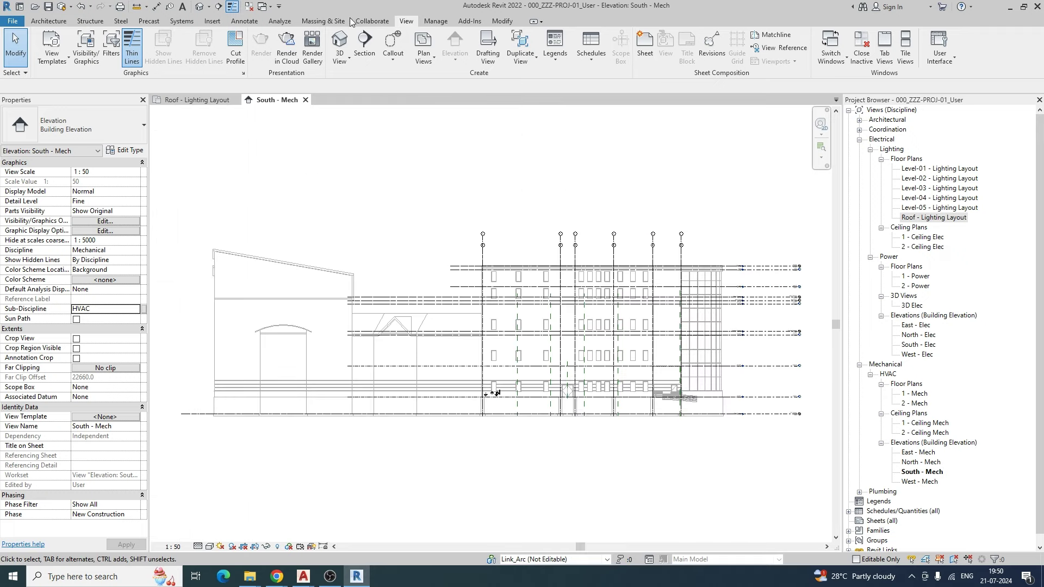
- Close the inactive views and open the Level-01, Level-02 and Level-03 Lighting Layout plans to check them
left_click(251, 7)
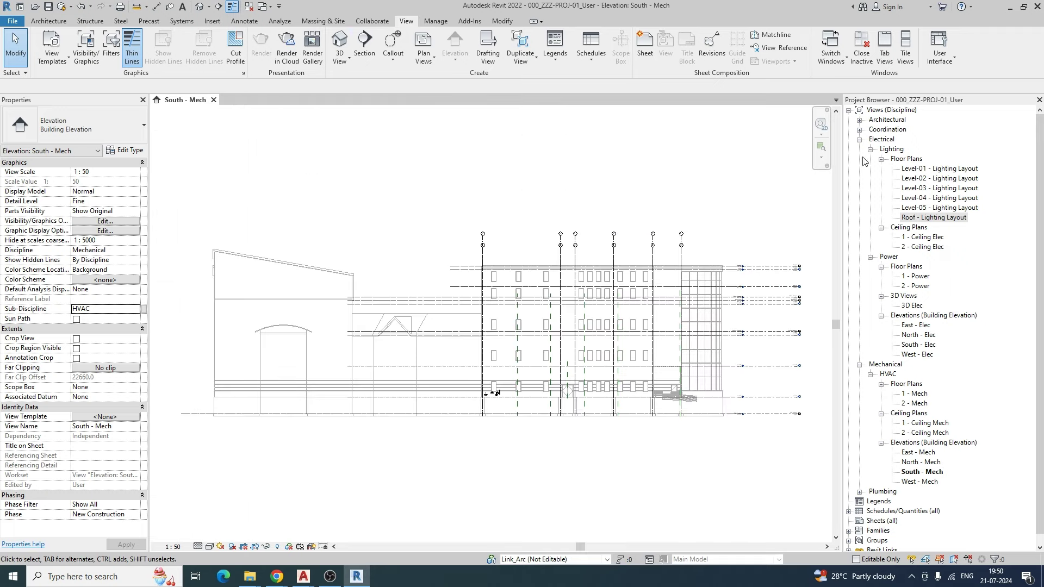
double_click(955, 169)
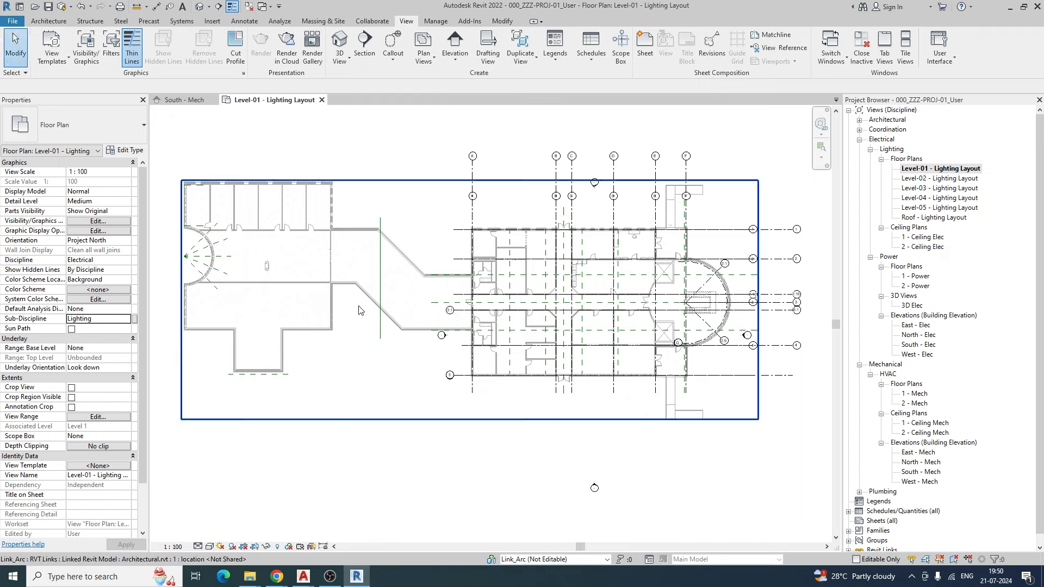
double_click(955, 178)
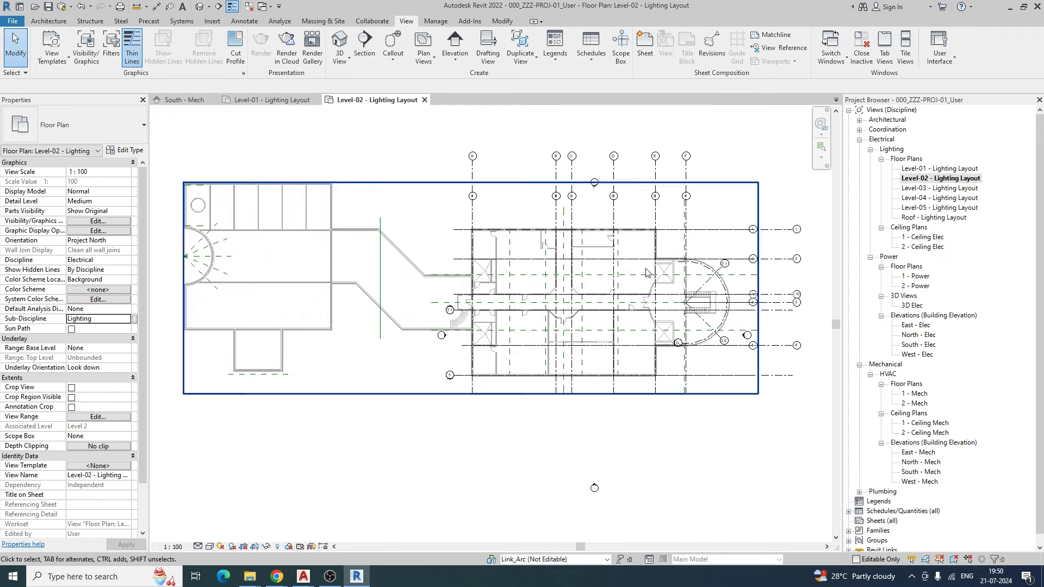
double_click(955, 188)
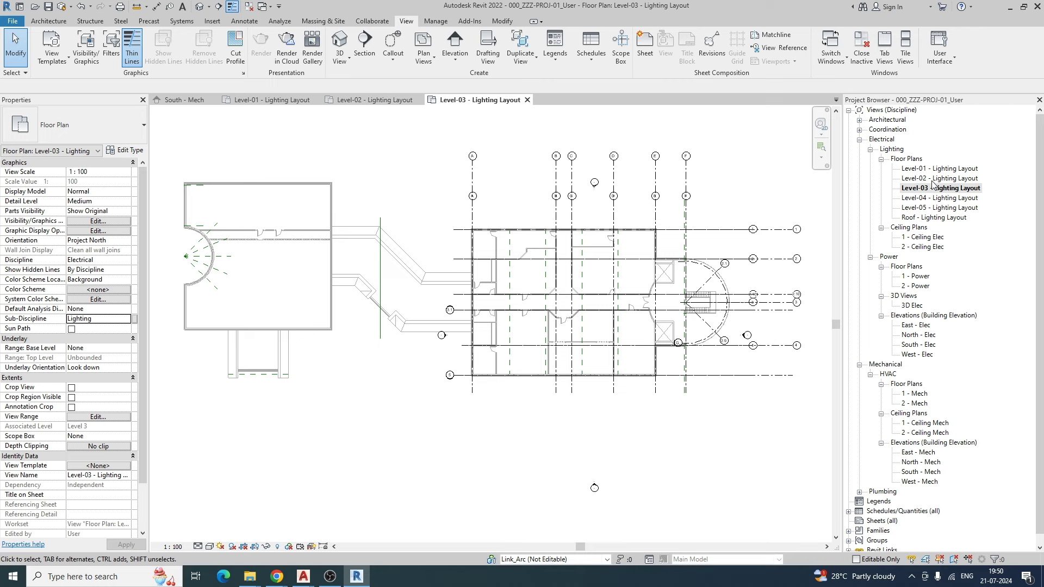
- Rename the 1 - Power floor plan as Level-01 - Power Layout
left_click(924, 277)
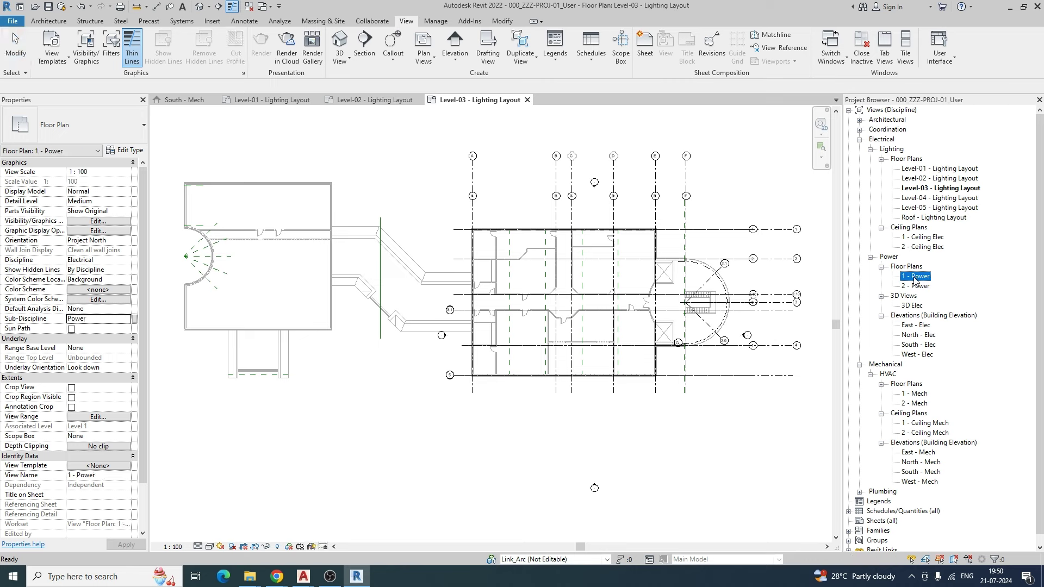
left_click(921, 278)
type("Level-01 - Lighting Layout")
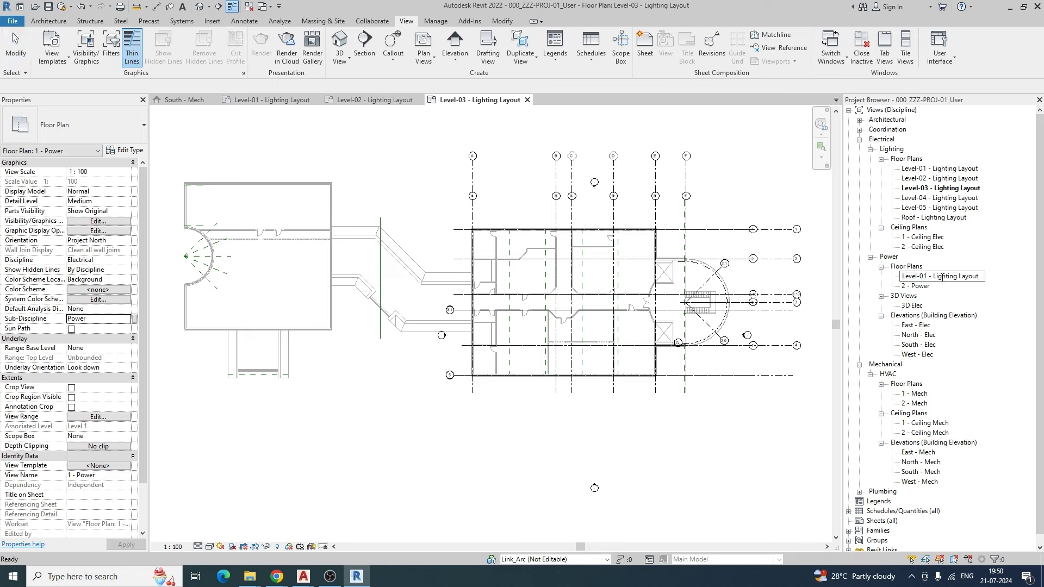
left_click_drag(959, 279, 935, 281)
type("Power")
key("Return")
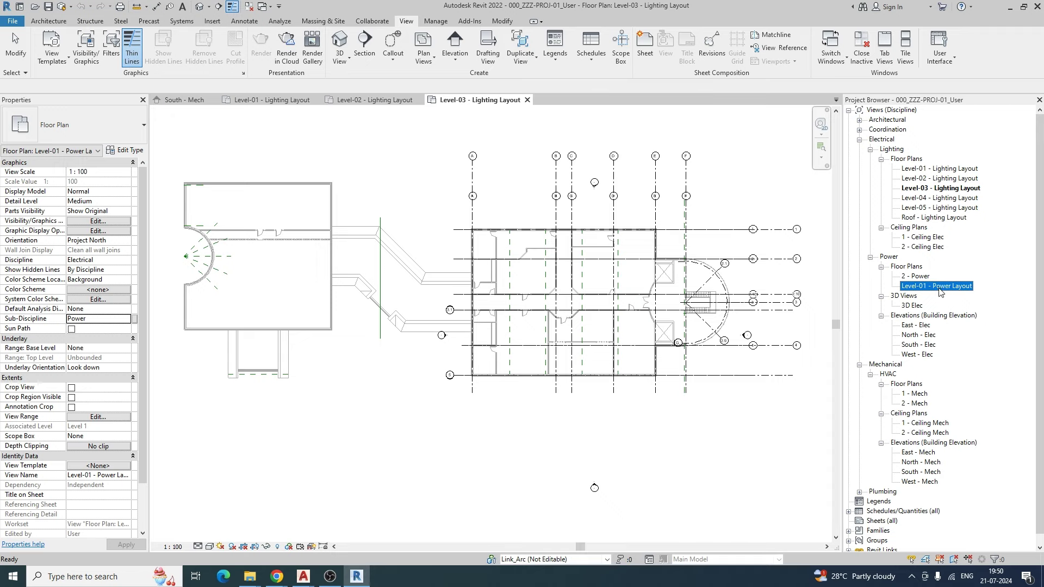
- Open the Level-01 - Power Layout plan and reuse its copied name to rename 2 - Power as Level-02 - Power Layout
double_click(941, 290)
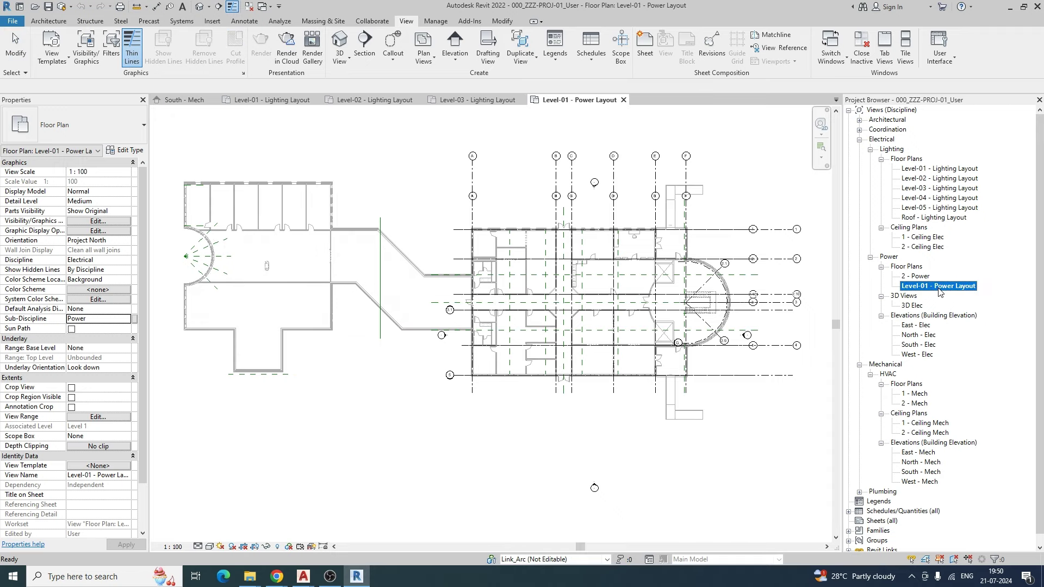
left_click(940, 288)
key("ctrl+c")
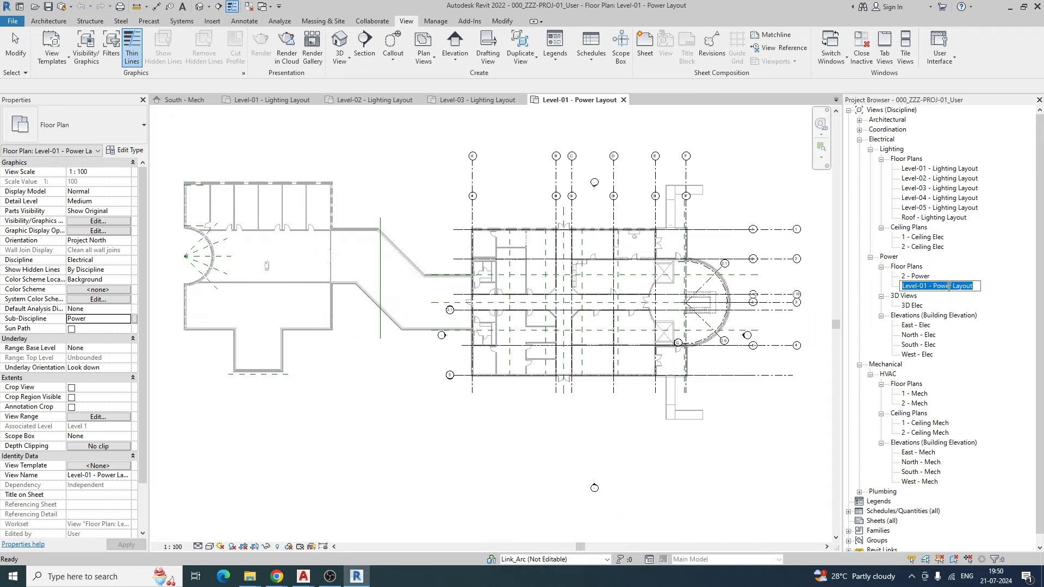
left_click(906, 278)
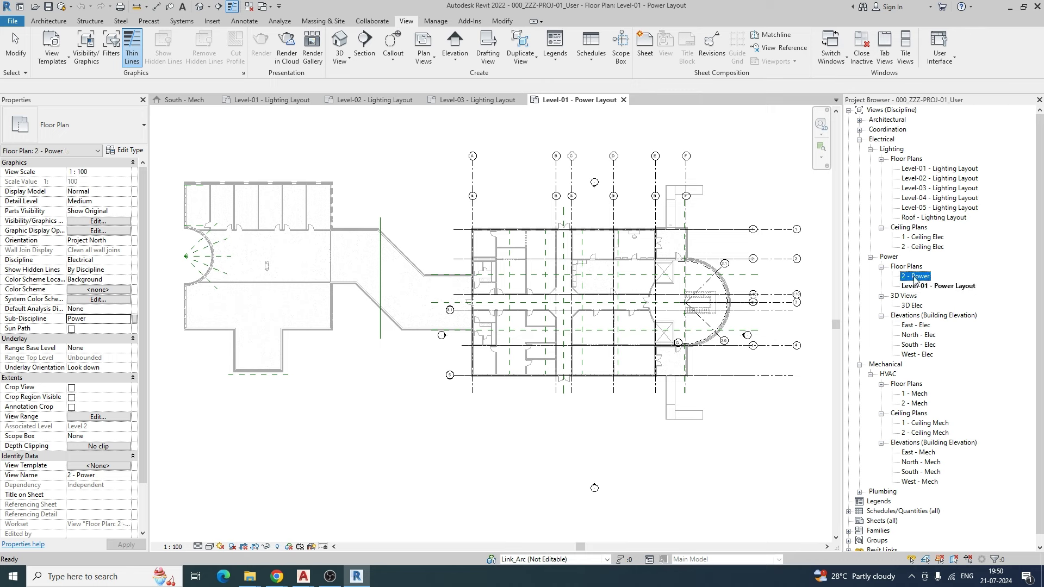
left_click(915, 279)
key("ctrl+v")
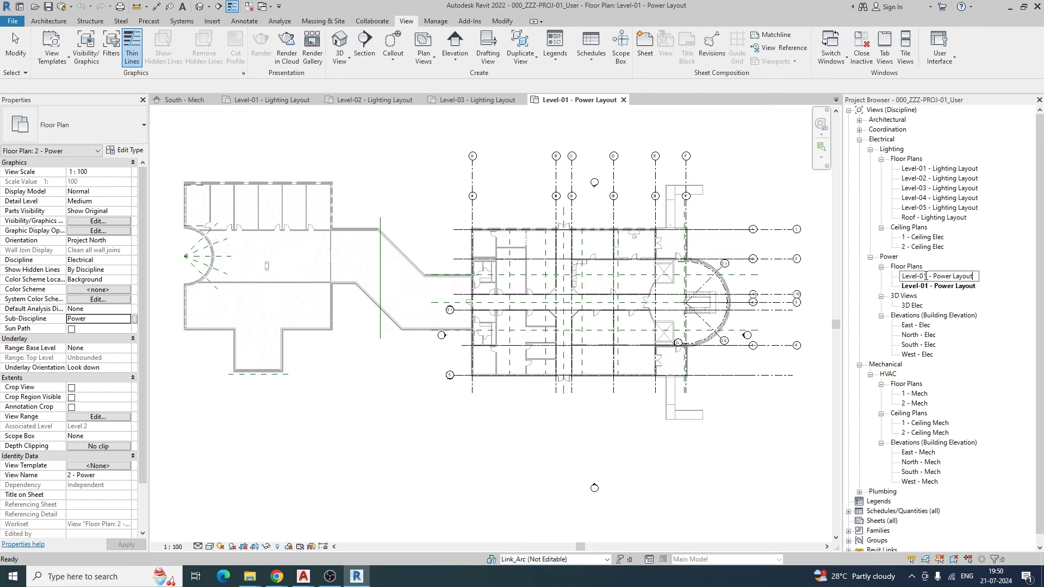
type("2")
key("Return")
- Duplicate the Level-03 and Level-04 Lighting Layout floor plans with detailing
left_click(945, 191)
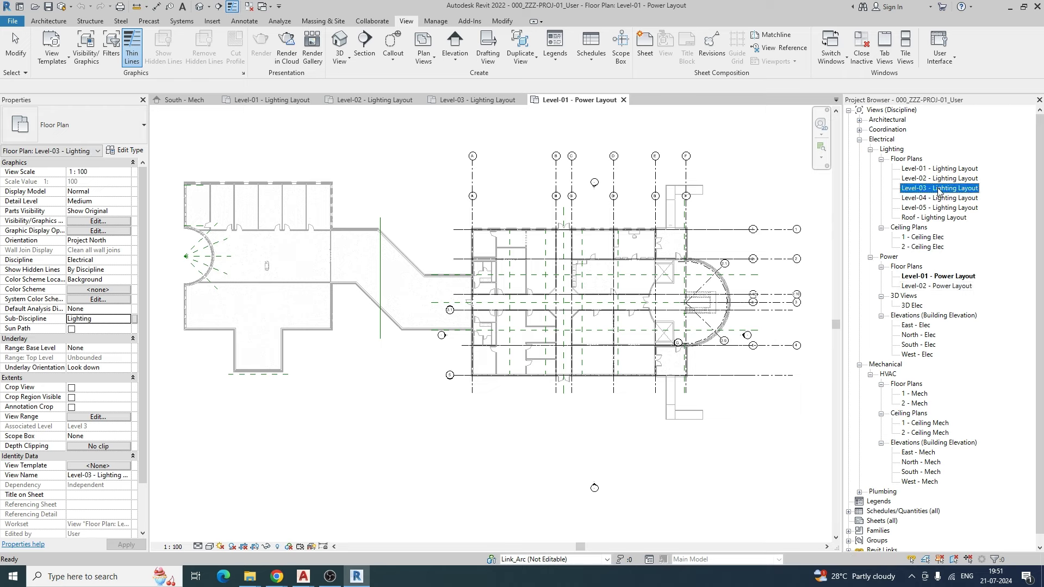
right_click(944, 191)
mouse_move(944, 297)
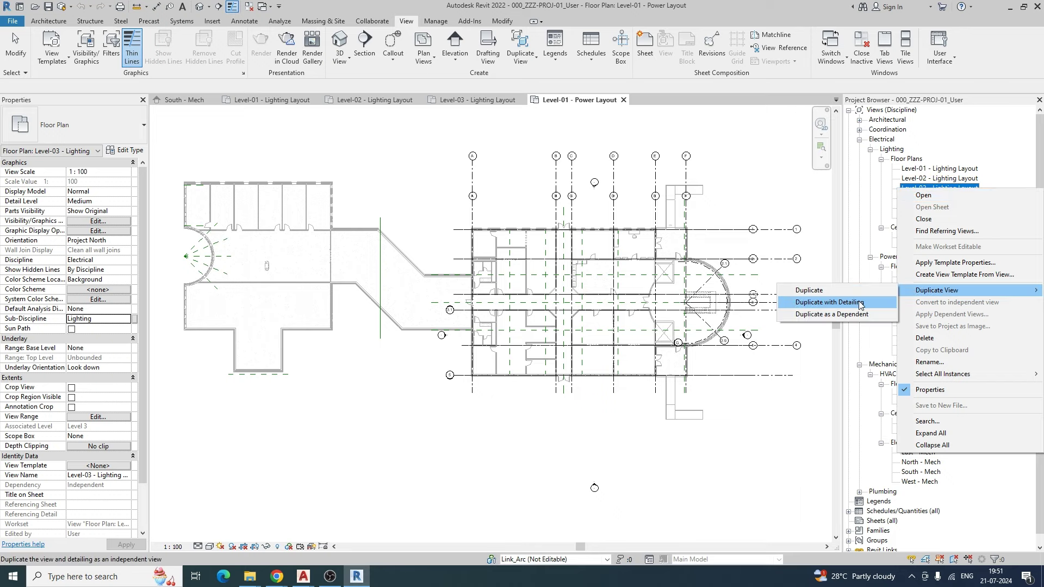
left_click(859, 299)
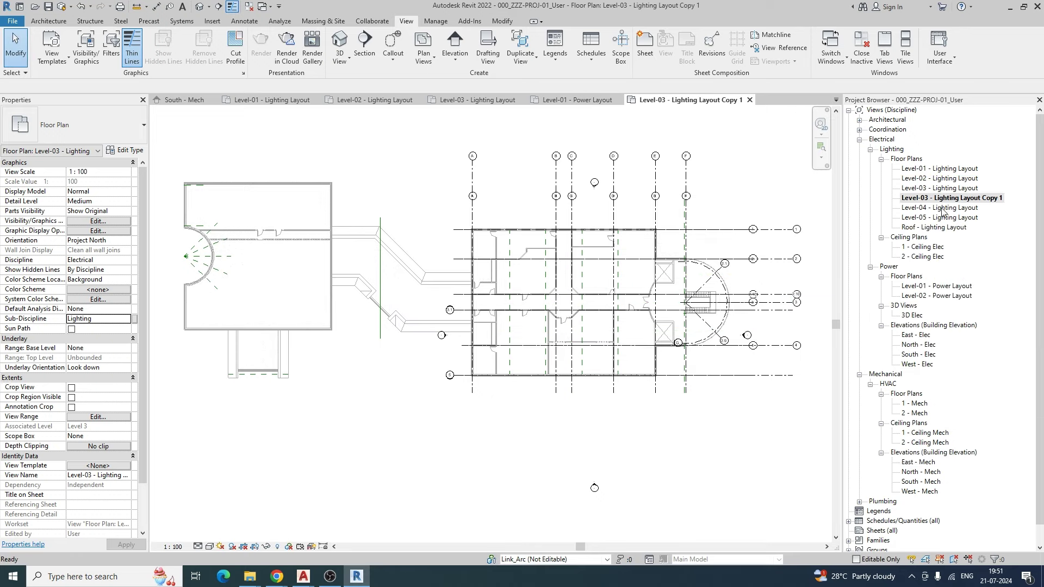
left_click(944, 207)
right_click(944, 207)
mouse_move(935, 314)
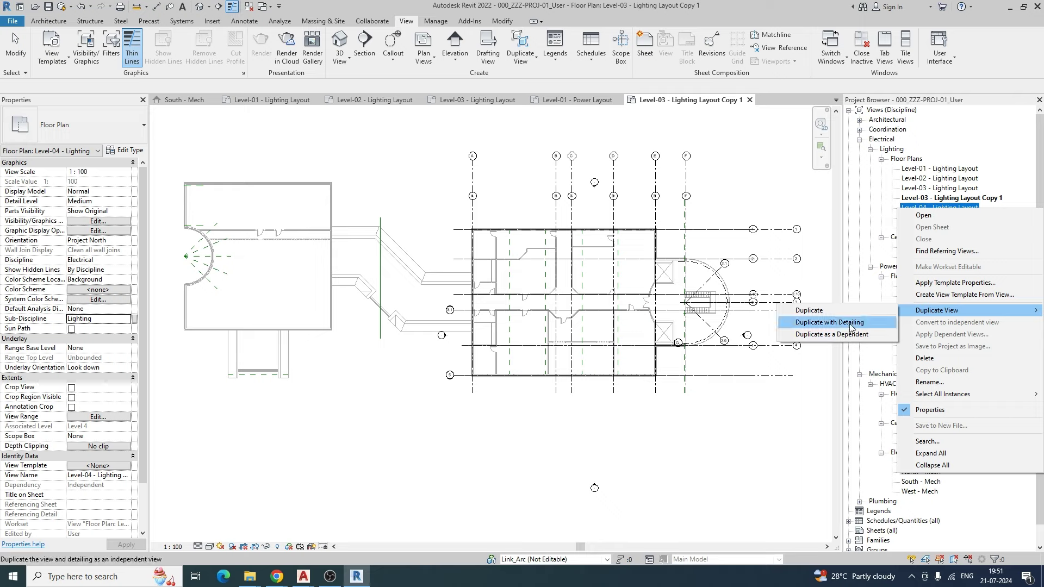
left_click(829, 322)
- Duplicate the Level-05 and Roof Lighting Layout floor plans with detailing
left_click(942, 229)
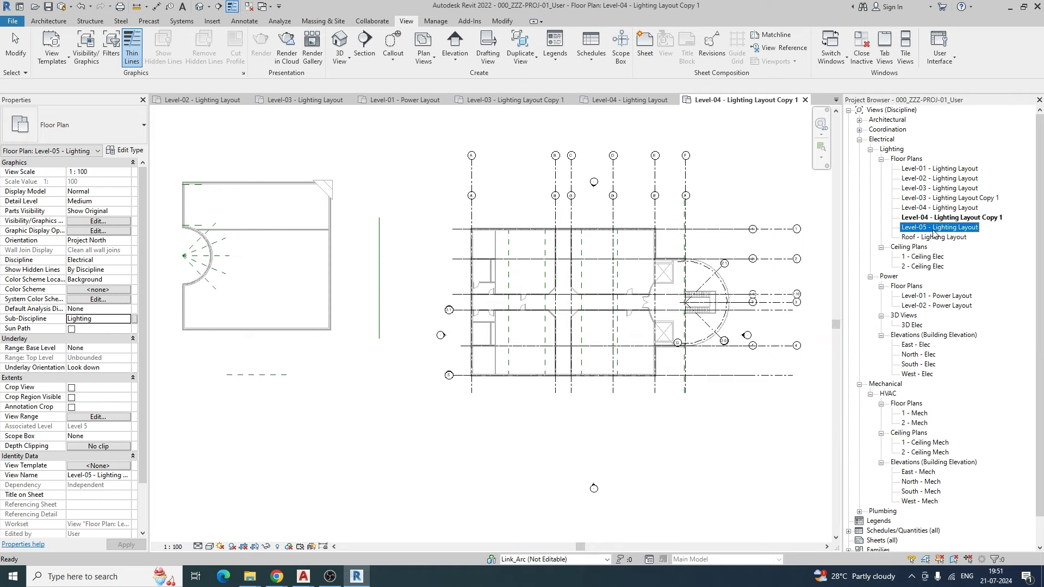
right_click(942, 228)
mouse_move(941, 336)
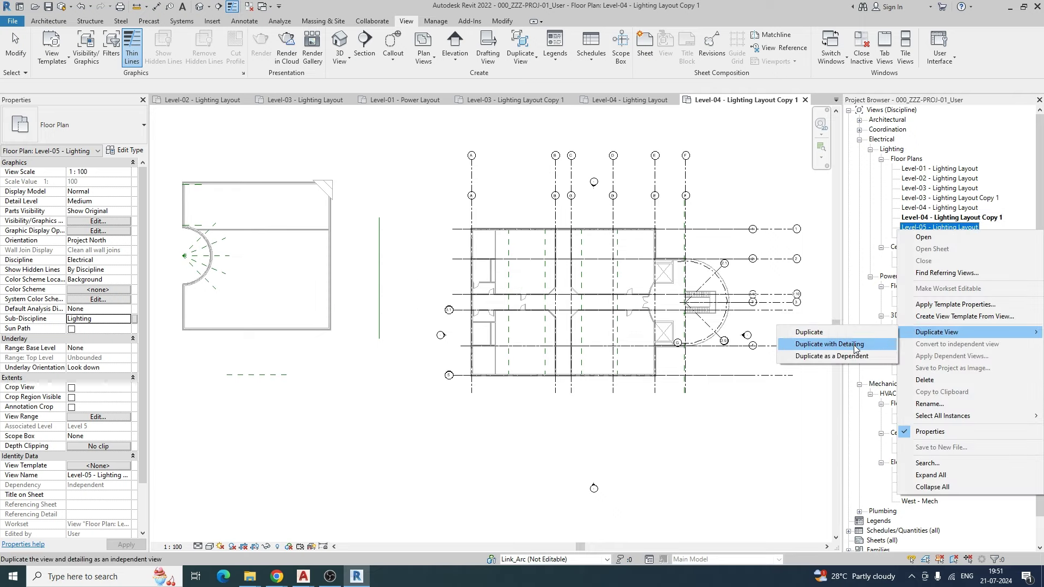
left_click(832, 347)
left_click(931, 248)
right_click(932, 248)
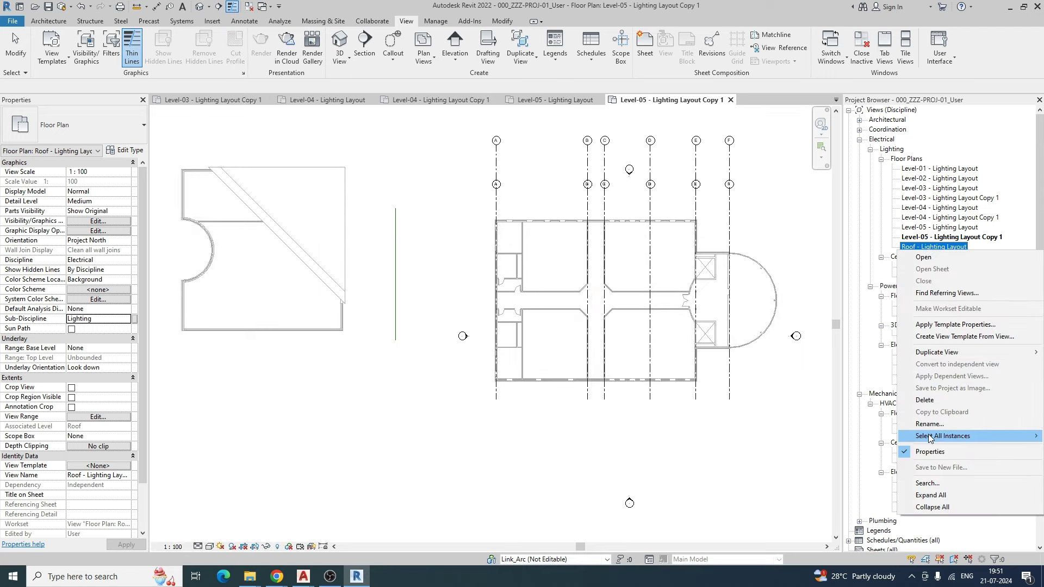
mouse_move(941, 353)
left_click(856, 371)
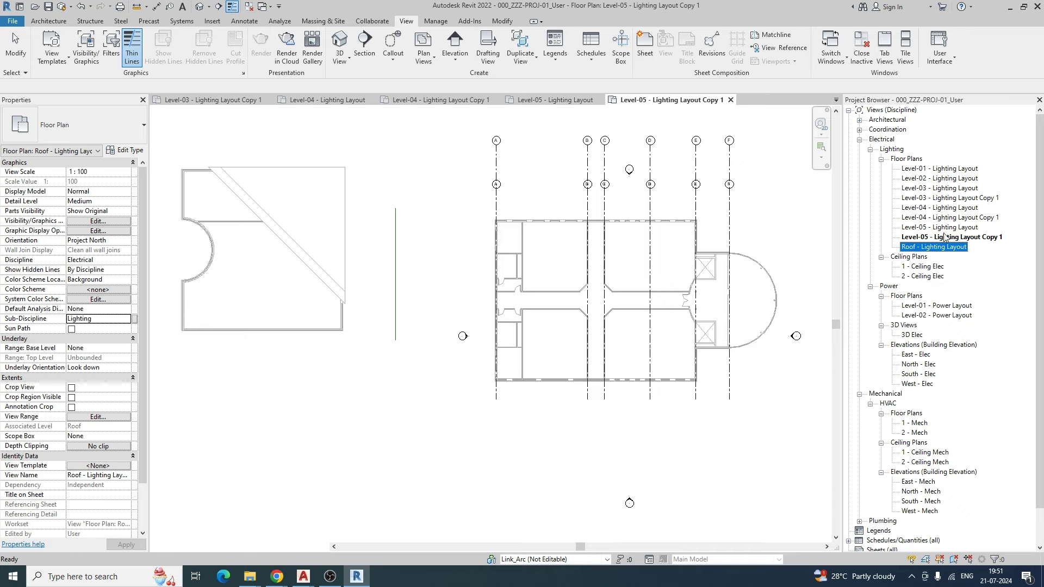
- Rename the Level-03 - Lighting Layout Copy 1 plan as Level-03 - Power Layout, reusing the copied name
left_click(943, 200)
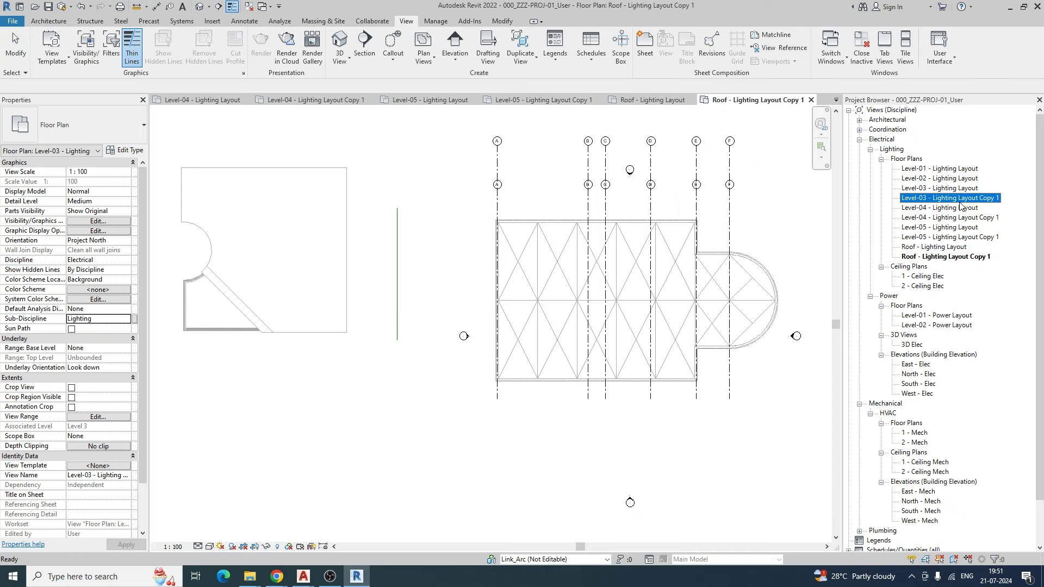
left_click(939, 200)
key("ctrl+v")
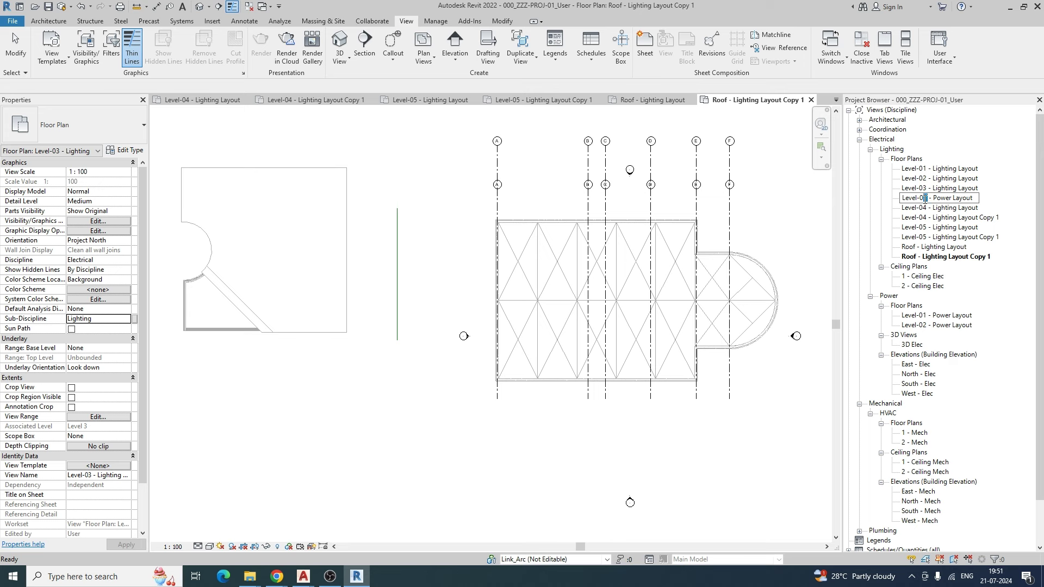
key("Return")
- Rename the Level-04 - Lighting Layout Copy 1 plan as Level-04 -Power Layout
left_click(937, 218)
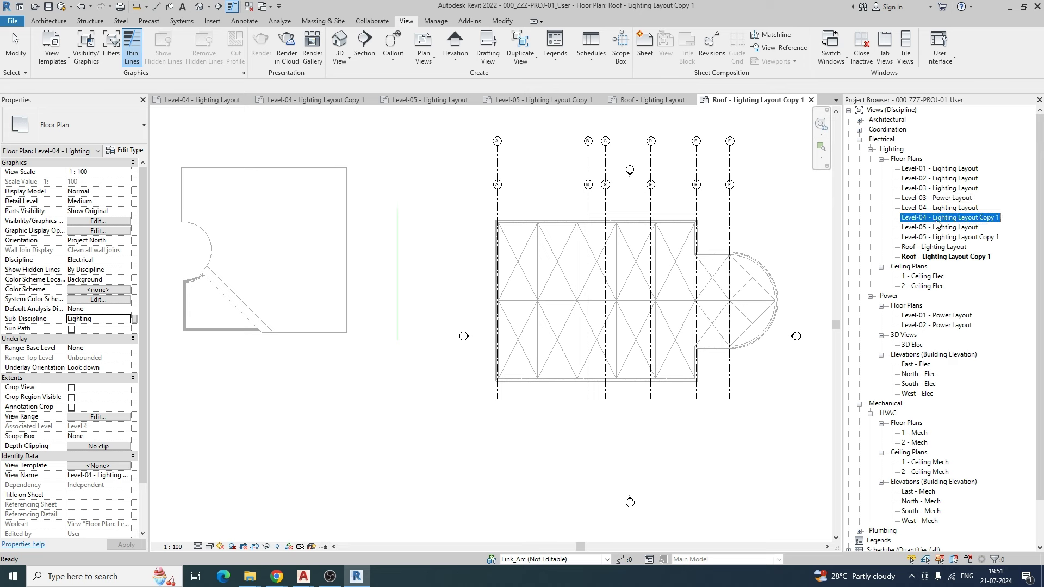
left_click(932, 221)
left_click_drag(933, 218, 964, 220)
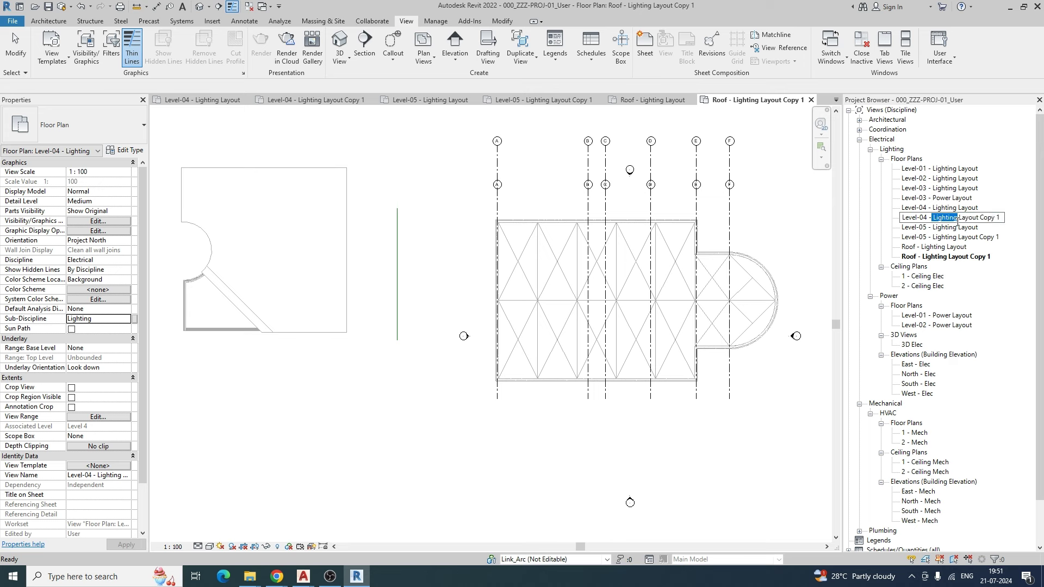
type("Power")
left_click_drag(974, 218, 1012, 219)
key("BackSpace")
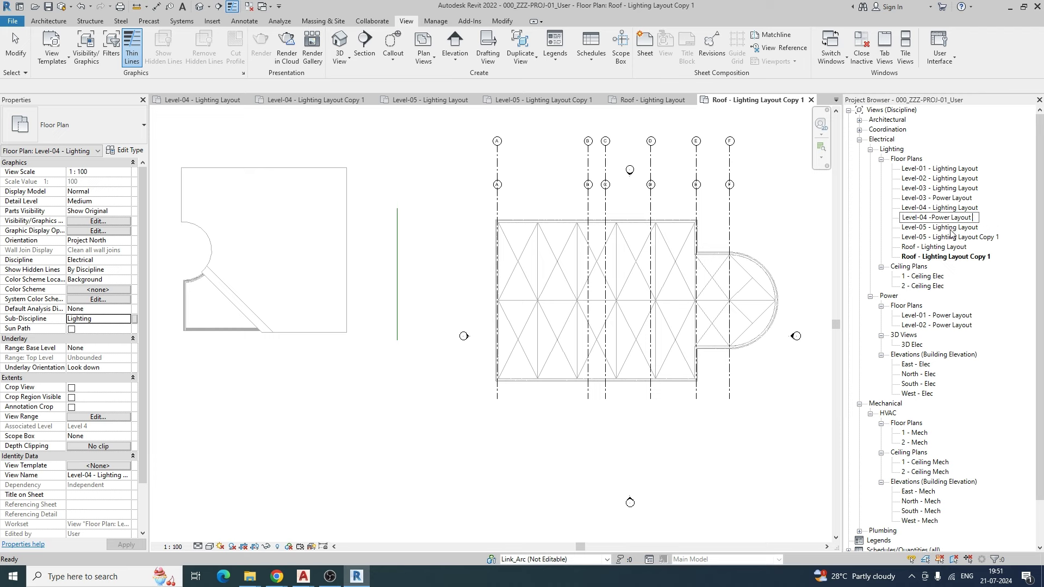
left_click(953, 228)
- Rename the Level-05 - Lighting Layout Copy 1 plan as Level-05 - Power Layout
left_click(950, 238)
left_click(933, 238)
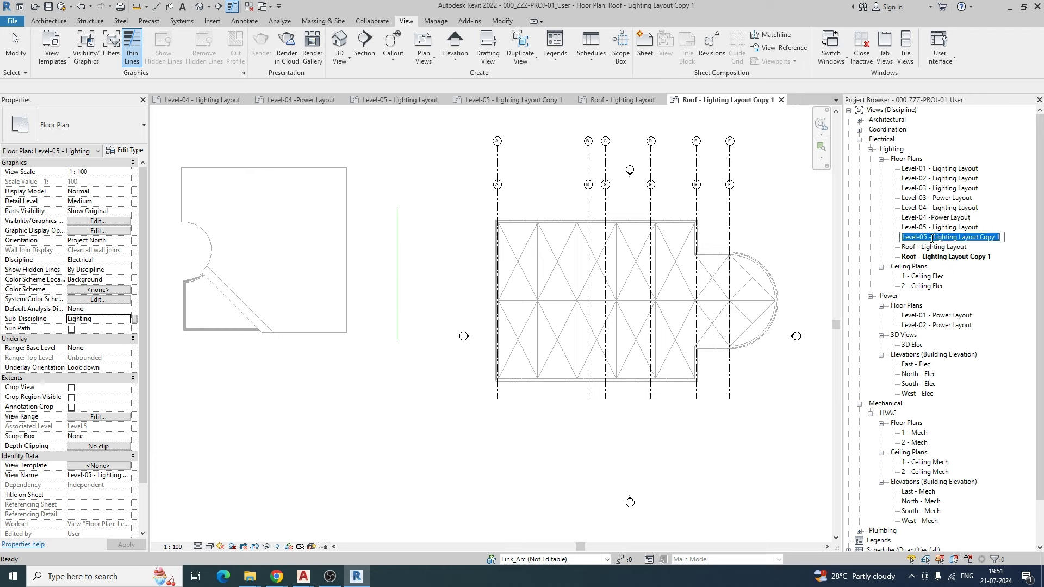
left_click_drag(934, 239, 950, 242)
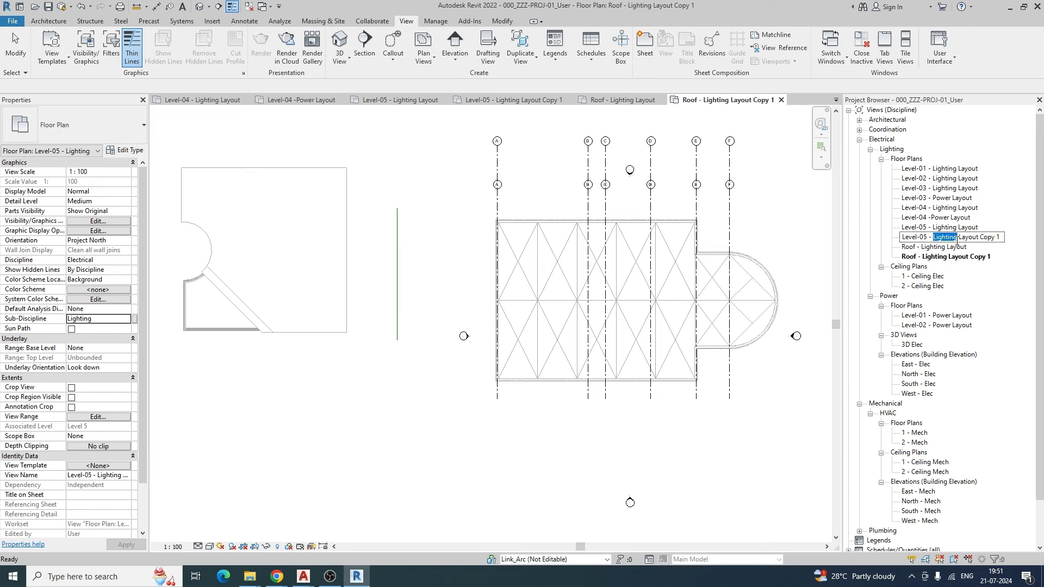
type("Power")
type("r")
left_click_drag(974, 238, 1012, 243)
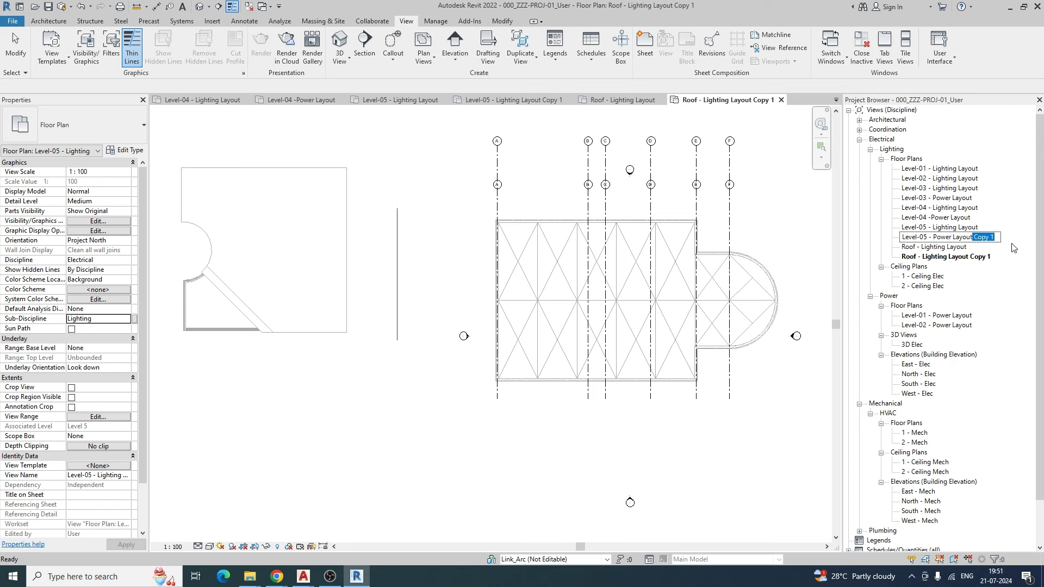
key("Delete")
key("Return")
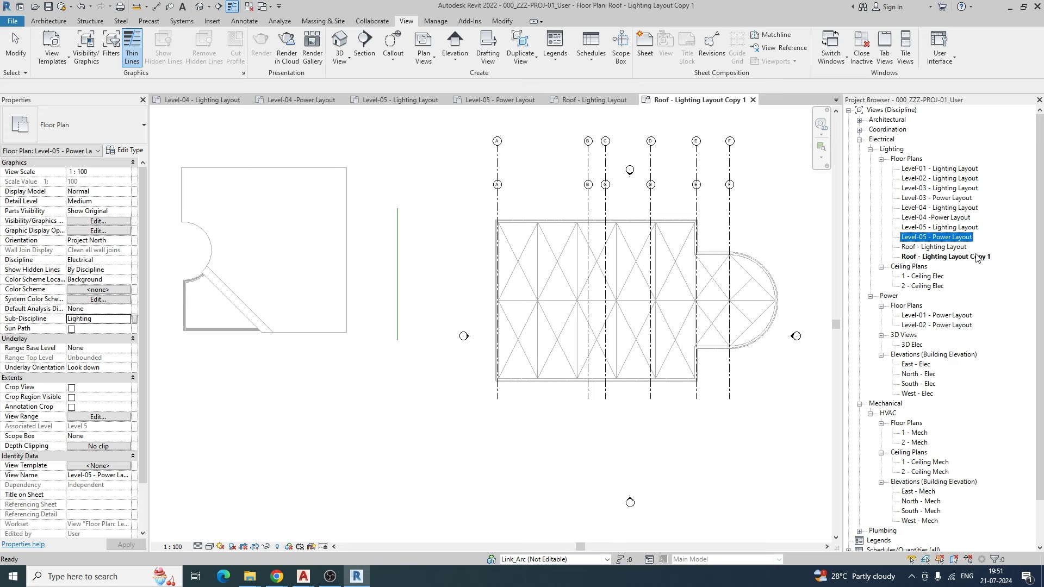
- Rename the Roof - Lighting Layout Copy 1 plan as Roof - Power Layout
left_click(937, 260)
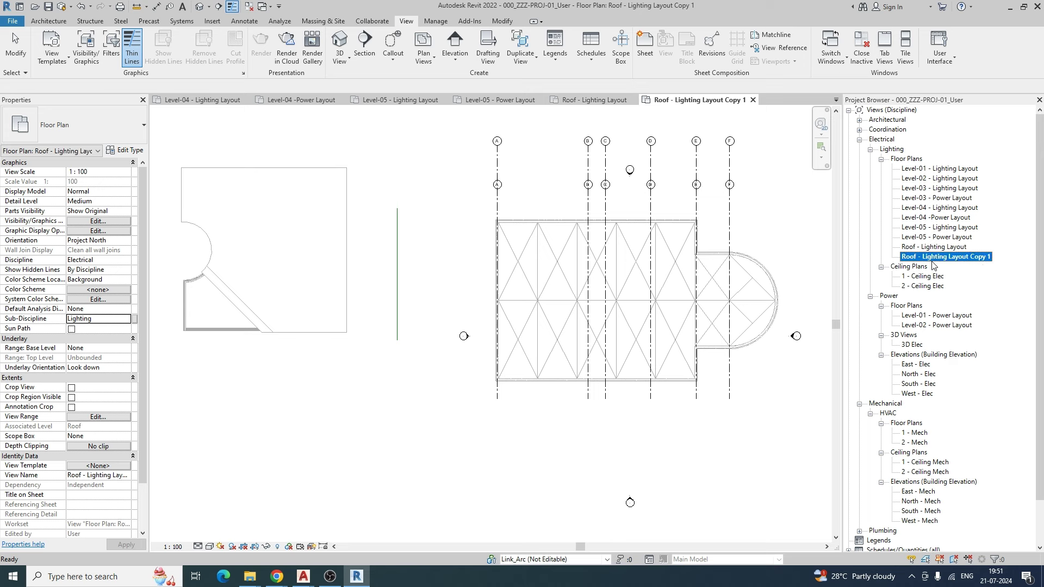
key("Escape")
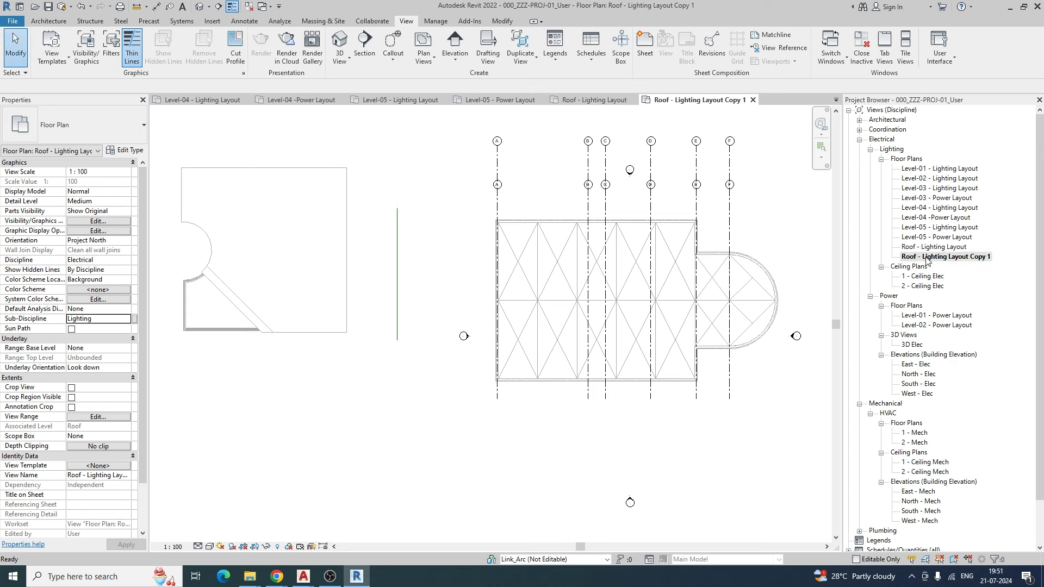
left_click(928, 260)
key("Escape")
left_click(929, 260)
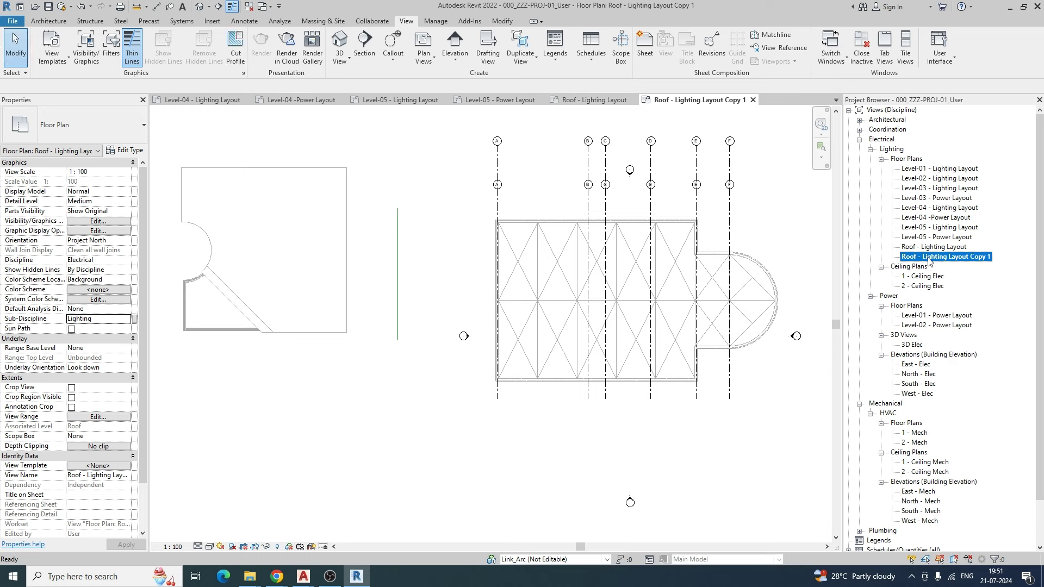
right_click(928, 261)
left_click(919, 431)
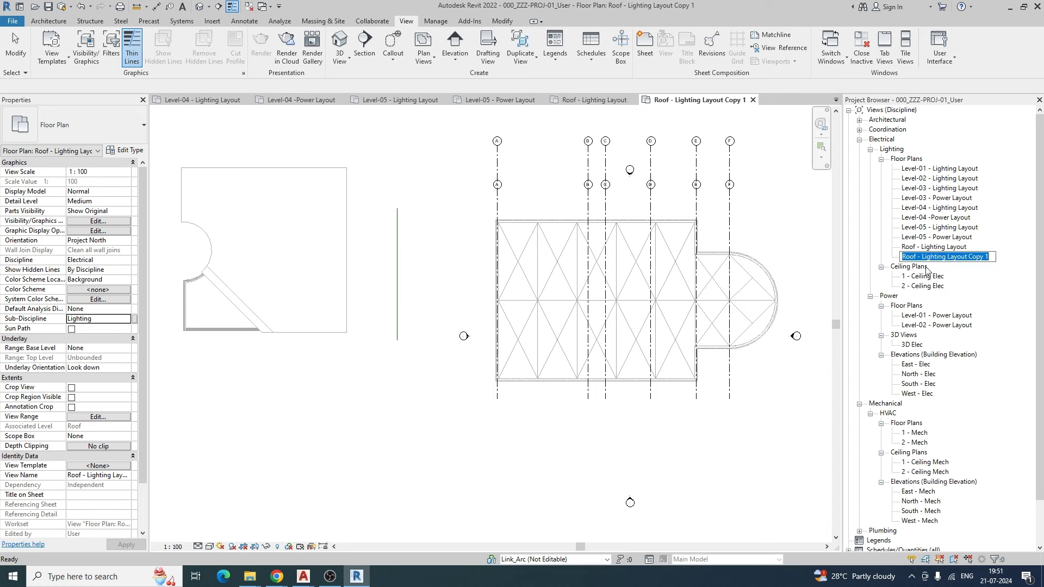
left_click_drag(923, 257, 949, 257)
type("Power")
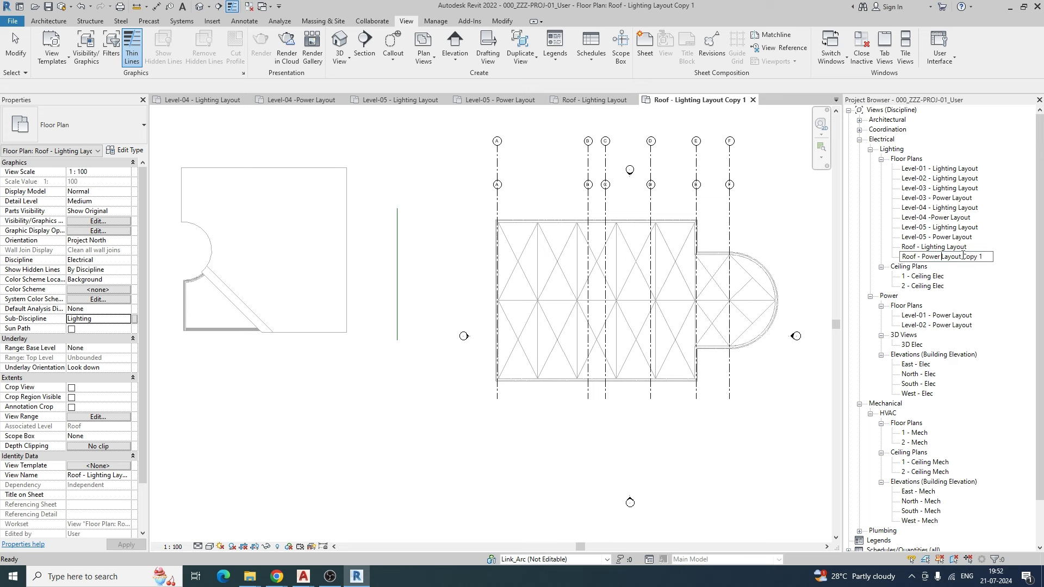
left_click_drag(964, 257, 989, 257)
key("BackSpace")
key("Return")
- Set the Sub-Discipline of the Level-03, Level-04, Level-05 and Roof Power Layout plans to Power
left_click(942, 219, "ctrl")
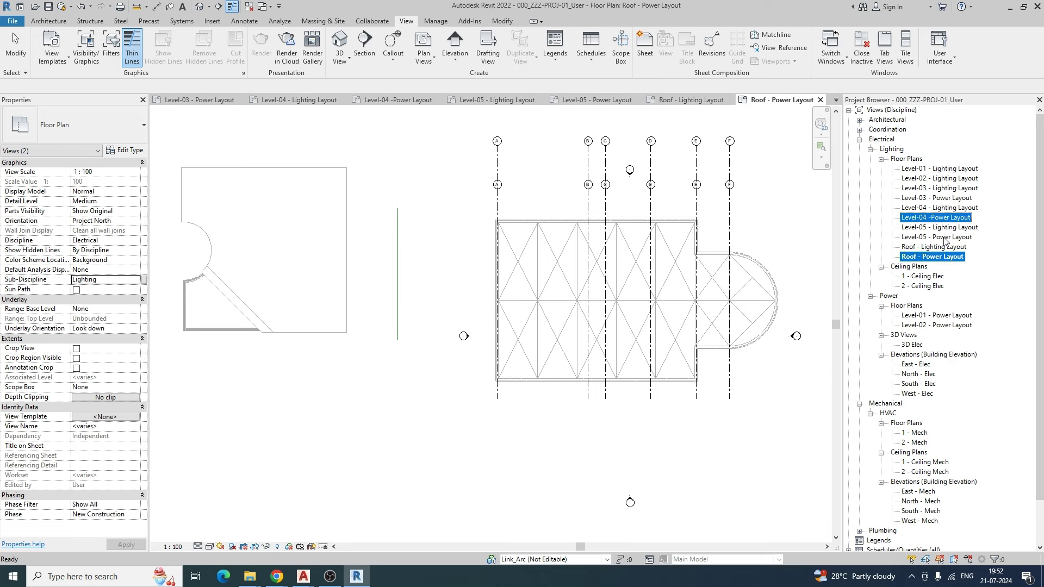
left_click(947, 237, "ctrl")
left_click(951, 199, "ctrl")
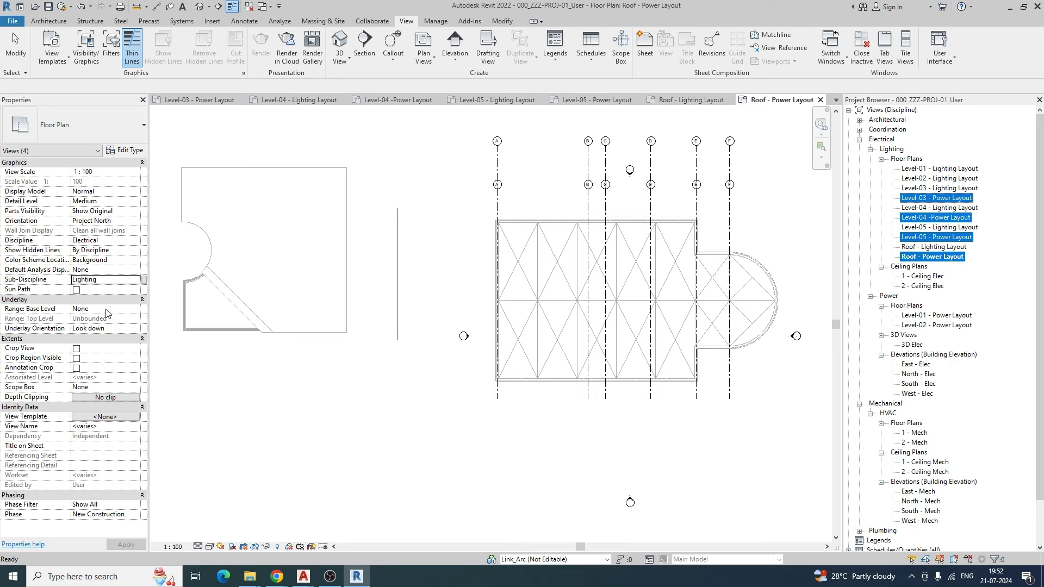
left_click(105, 280)
left_click(135, 280)
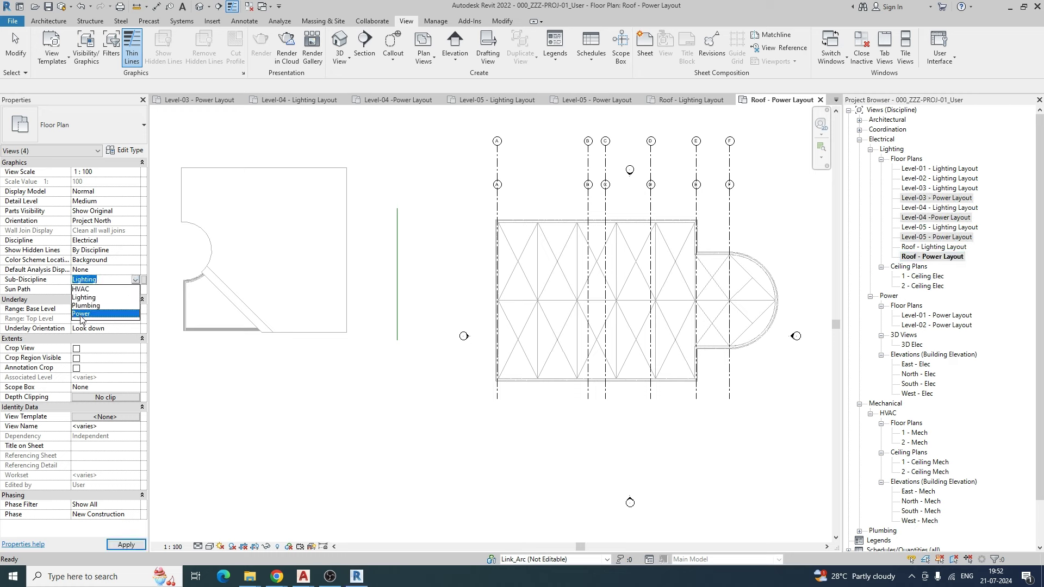
left_click(81, 313)
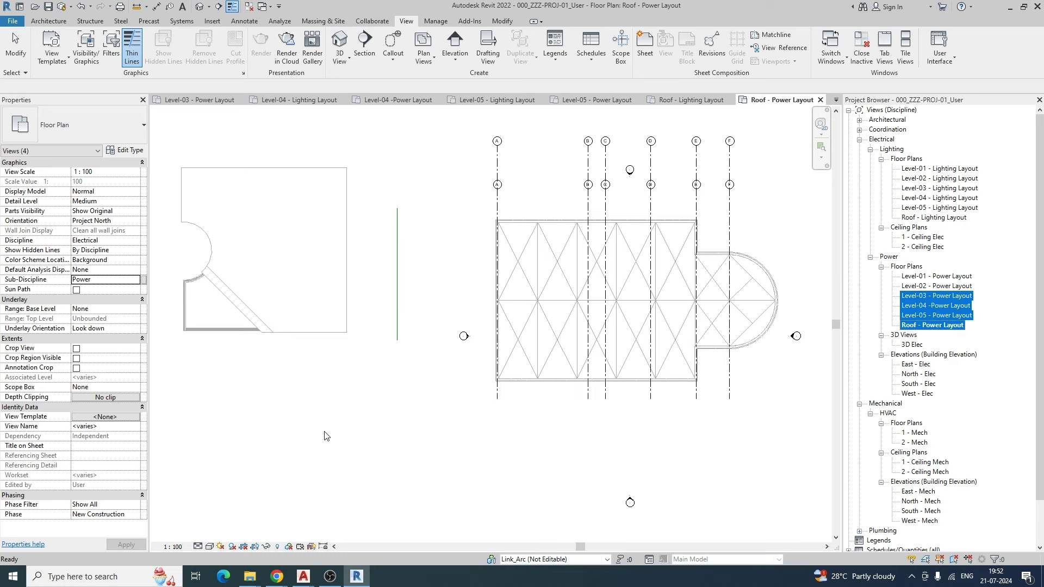
left_click(494, 464)
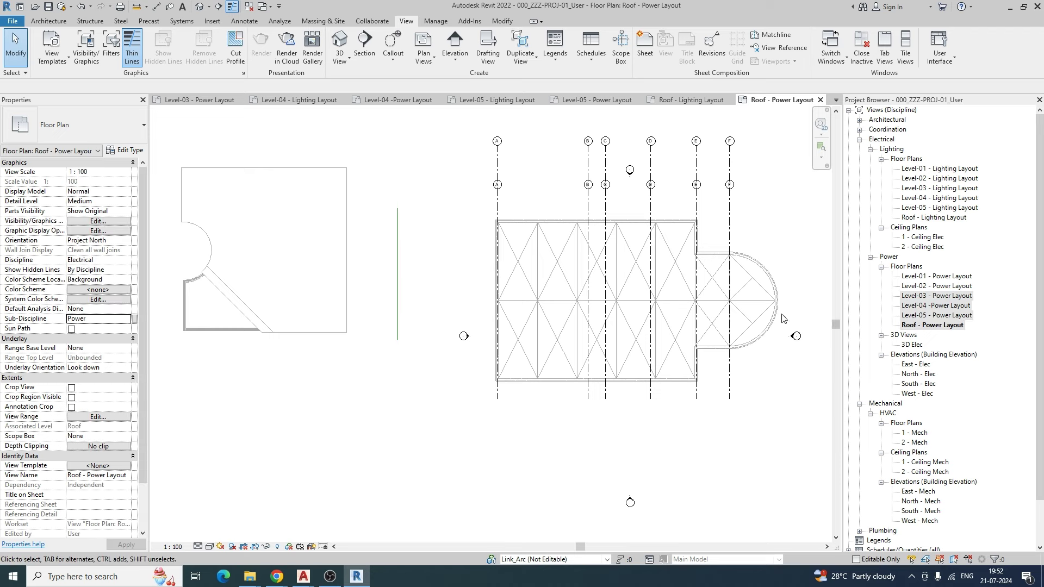
- Open the Level-04 -Power Layout floor plan
left_click(944, 289)
left_click(942, 306)
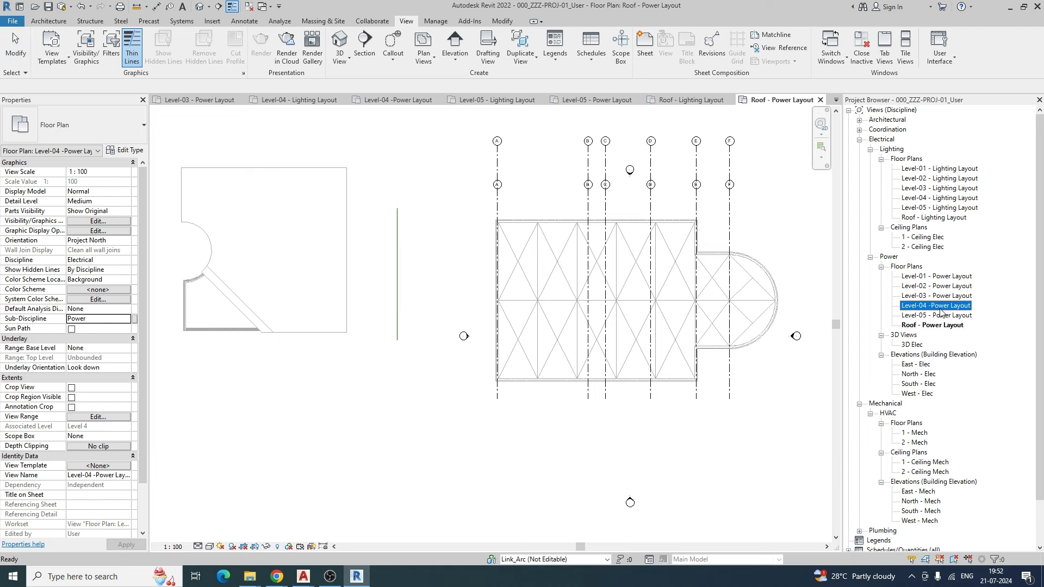
double_click(941, 308)
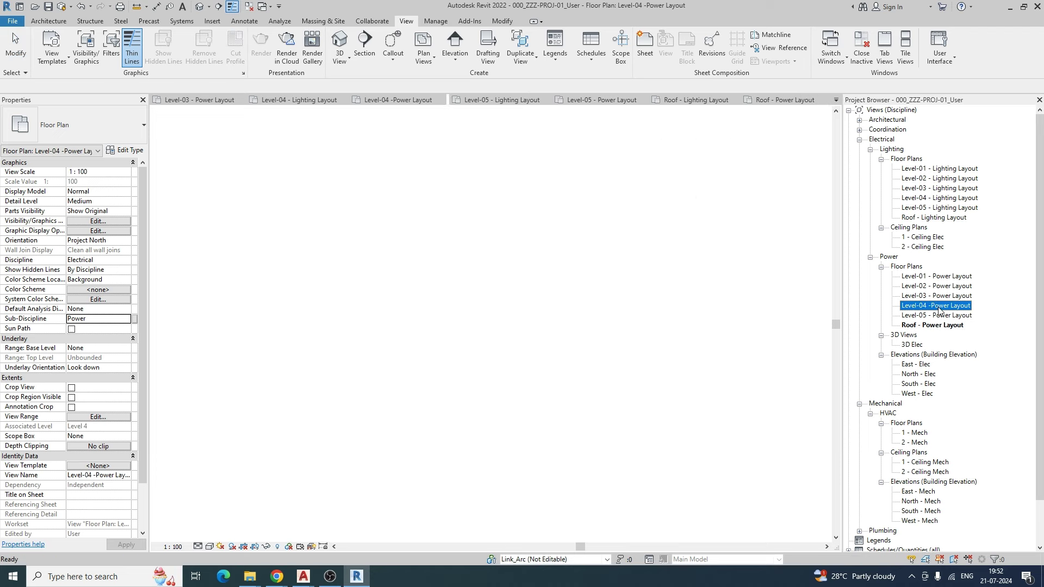
- Duplicate the Level-01 and Level-02 Power Layout floor plans with detailing
right_click(939, 276)
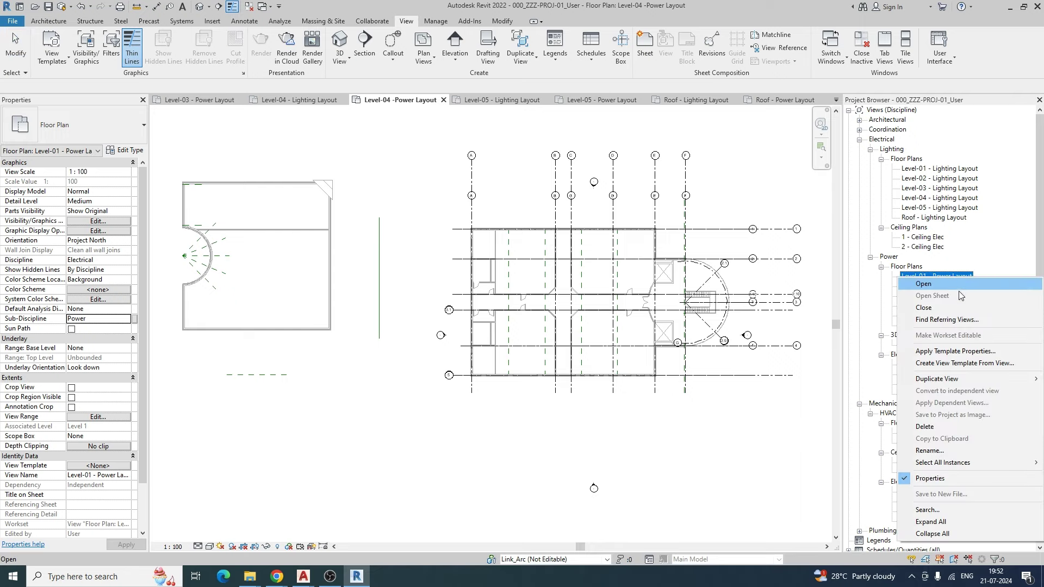
mouse_move(947, 381)
left_click(815, 389)
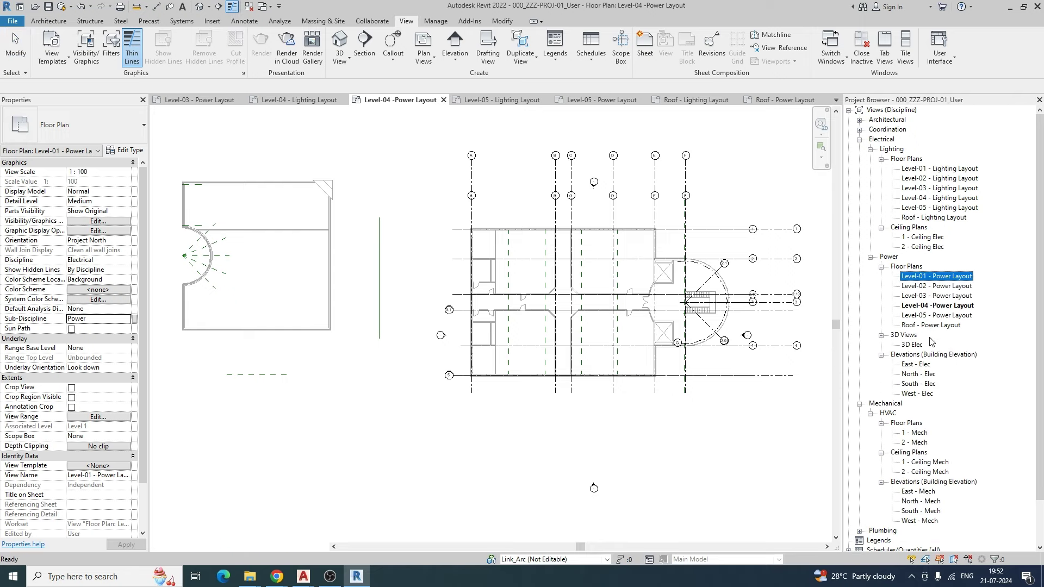
right_click(936, 296)
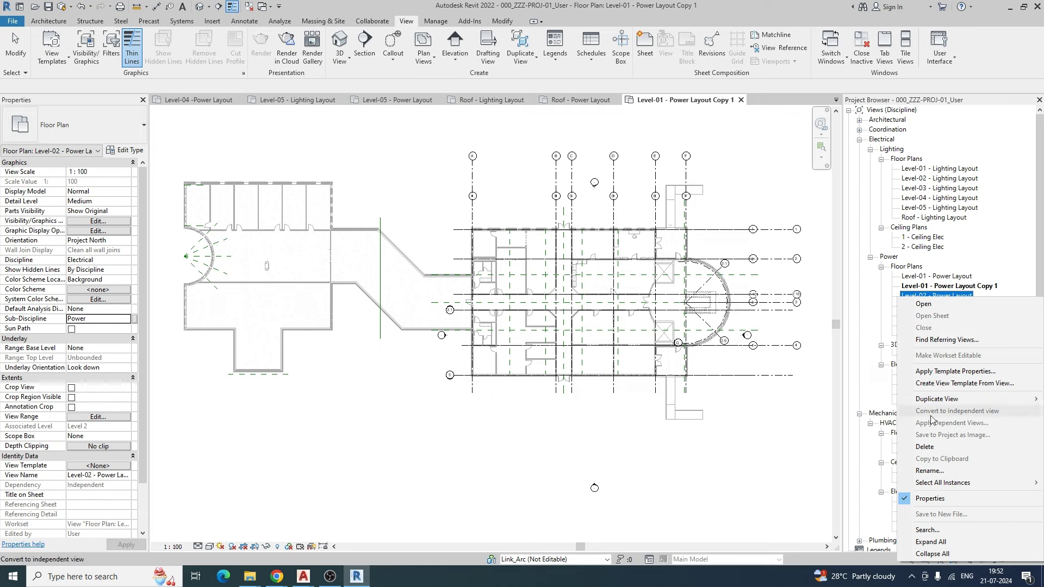
mouse_move(937, 401)
left_click(841, 411)
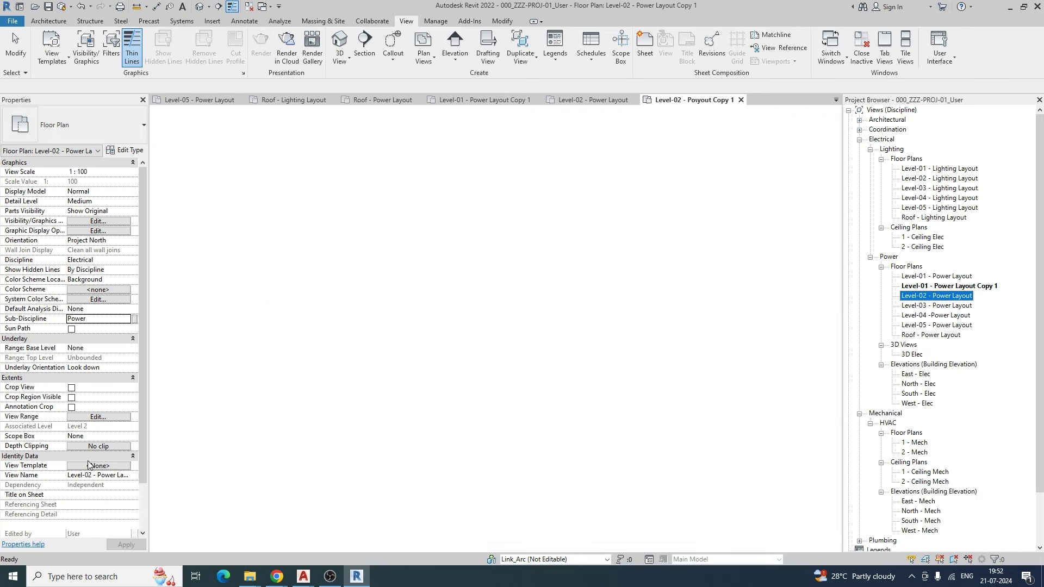
- Duplicate the Level-03 and Level-04 Power Layout floor plans with detailing
right_click(936, 316)
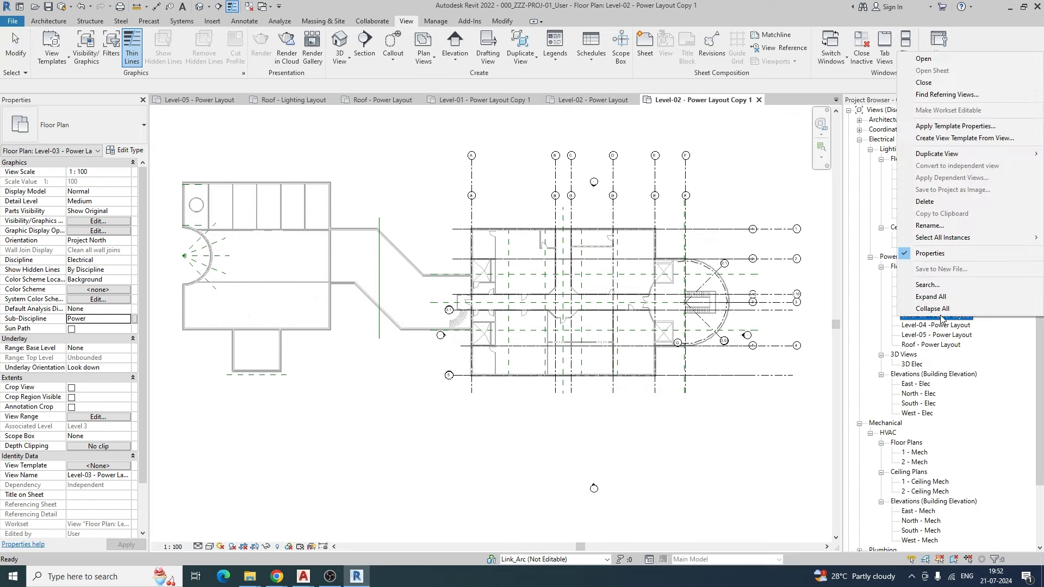
mouse_move(938, 154)
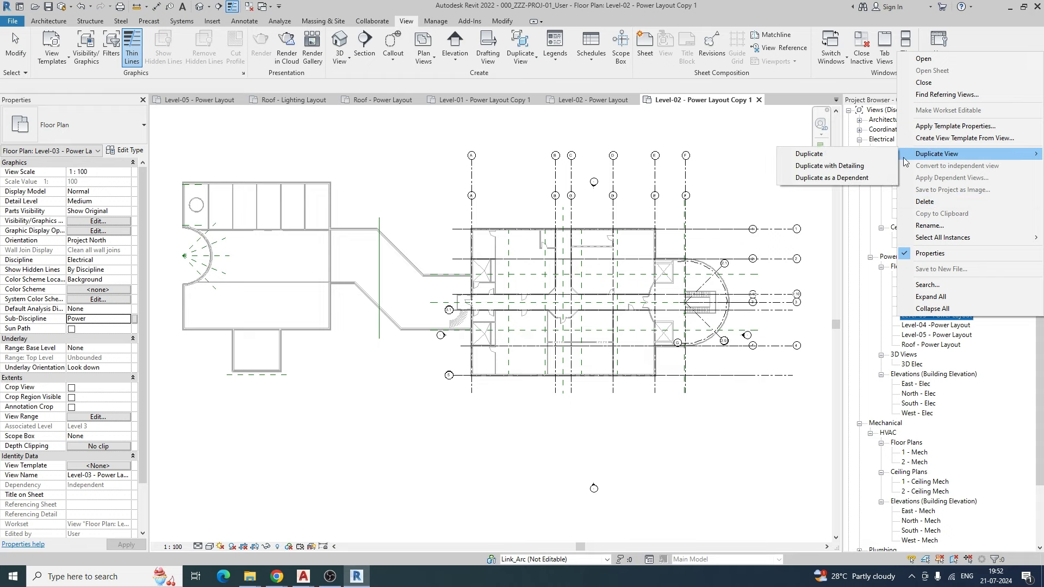
left_click(818, 171)
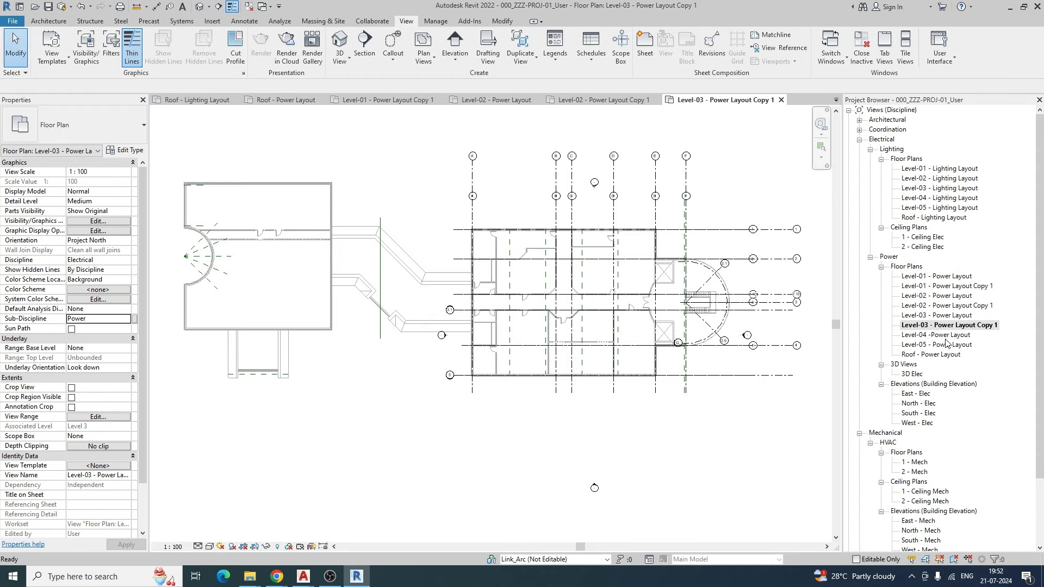
left_click(946, 337)
right_click(946, 338)
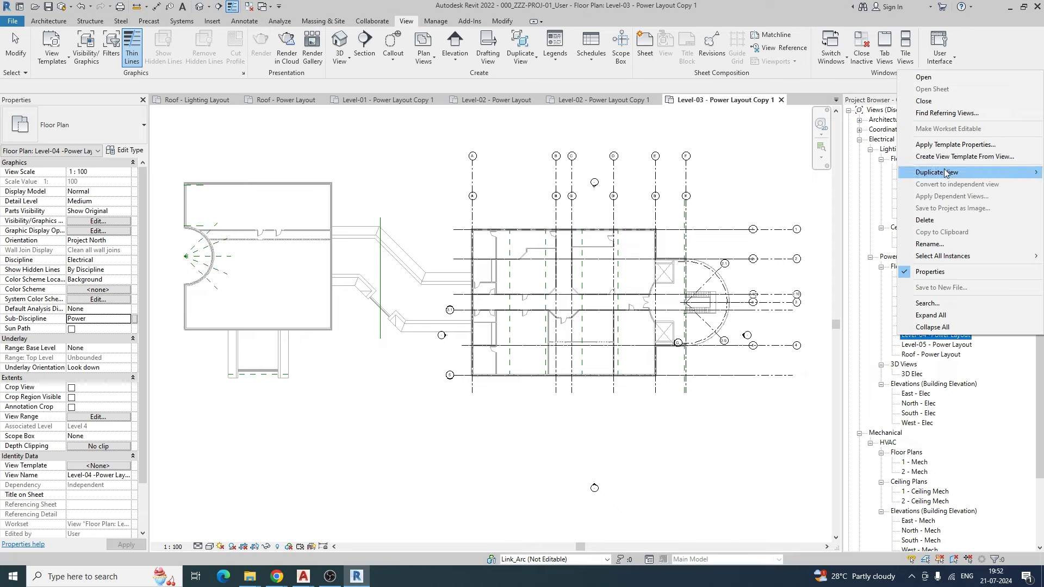
mouse_move(936, 174)
left_click(829, 183)
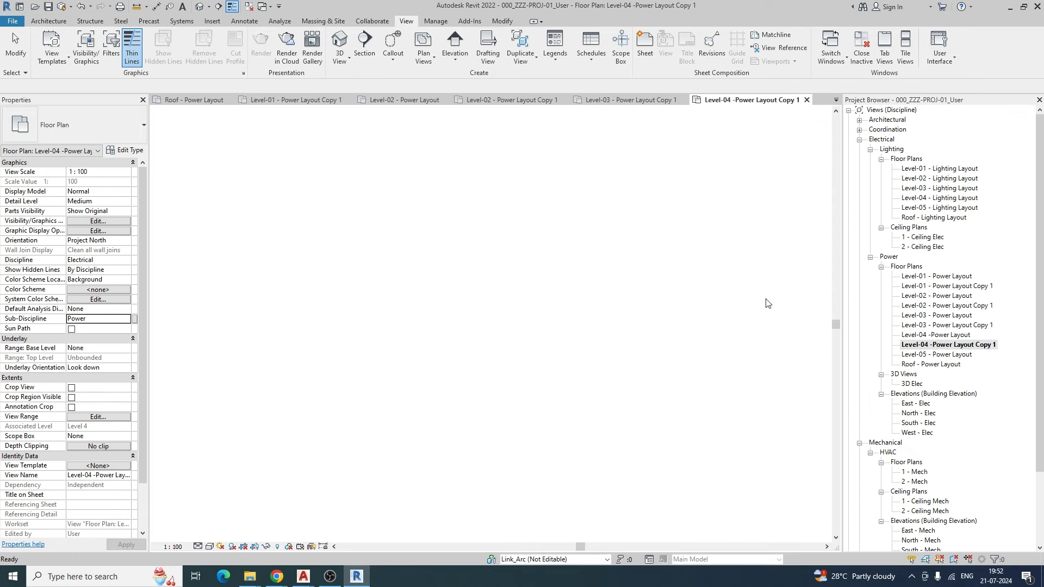
- Duplicate the Level-05 and Roof Power Layout floor plans with detailing
left_click(951, 355)
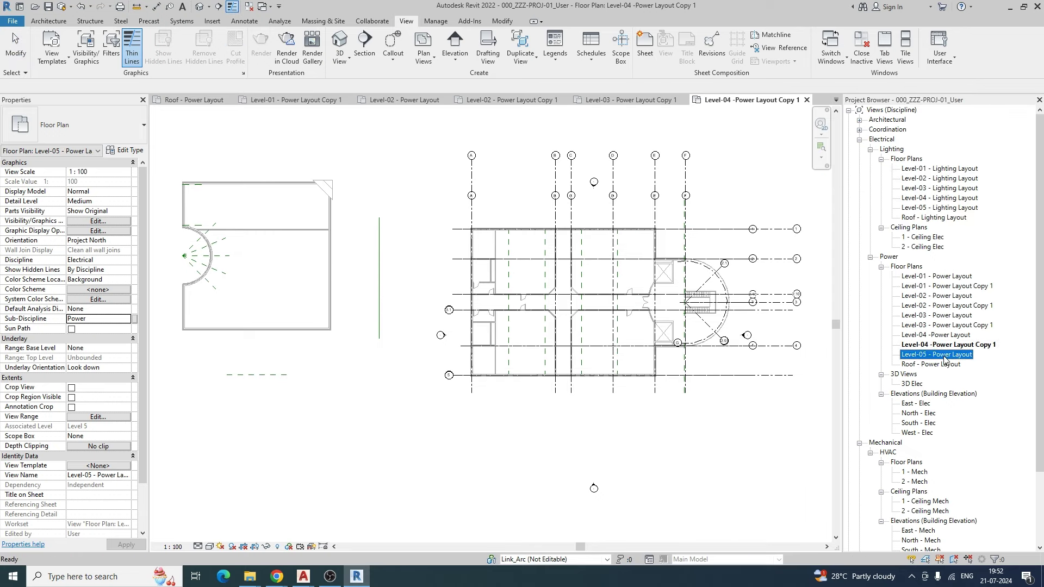
right_click(949, 356)
mouse_move(937, 193)
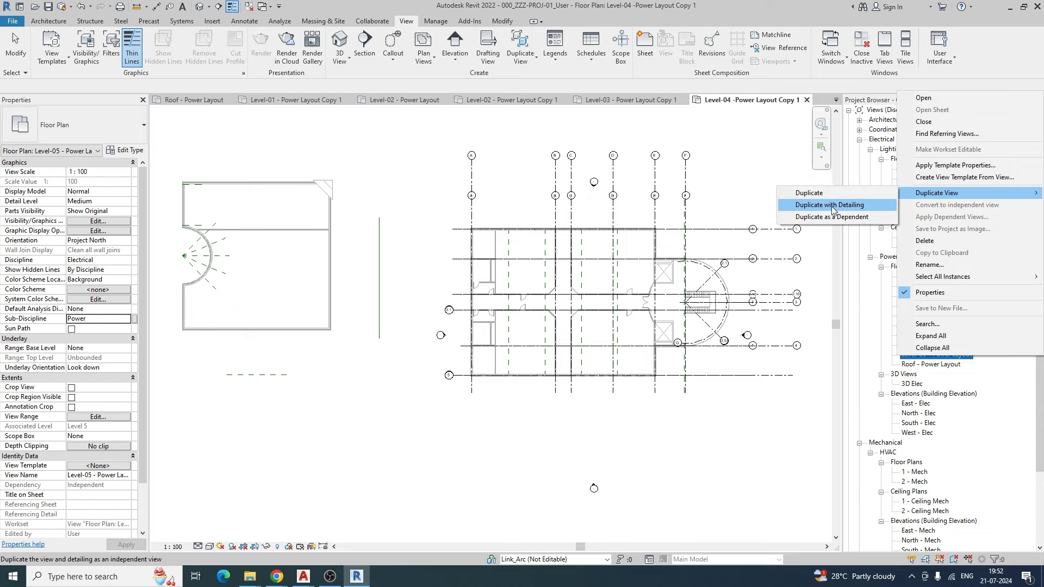
left_click(832, 204)
left_click(950, 376)
right_click(949, 375)
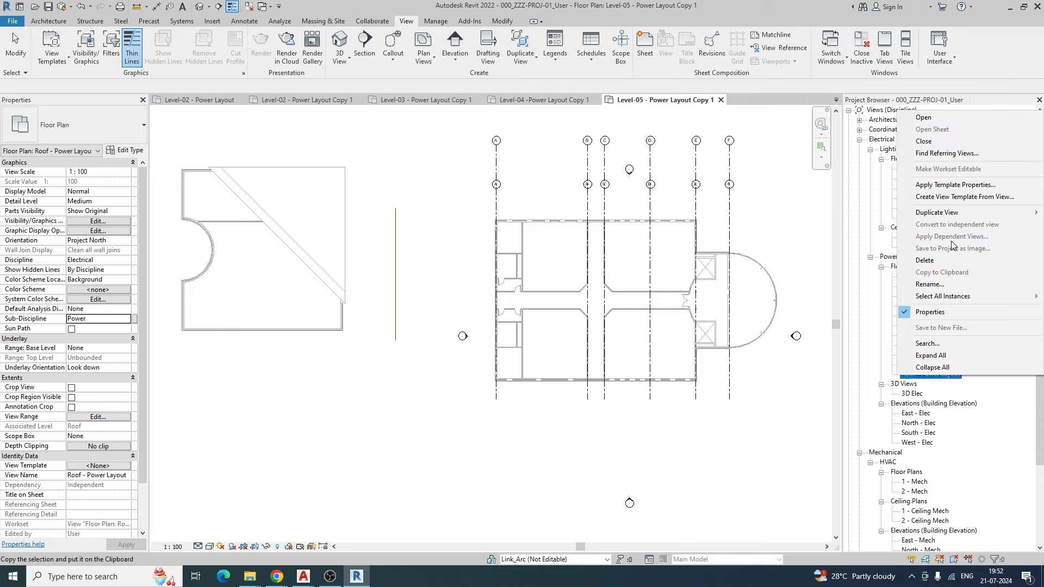
mouse_move(951, 213)
left_click(829, 225)
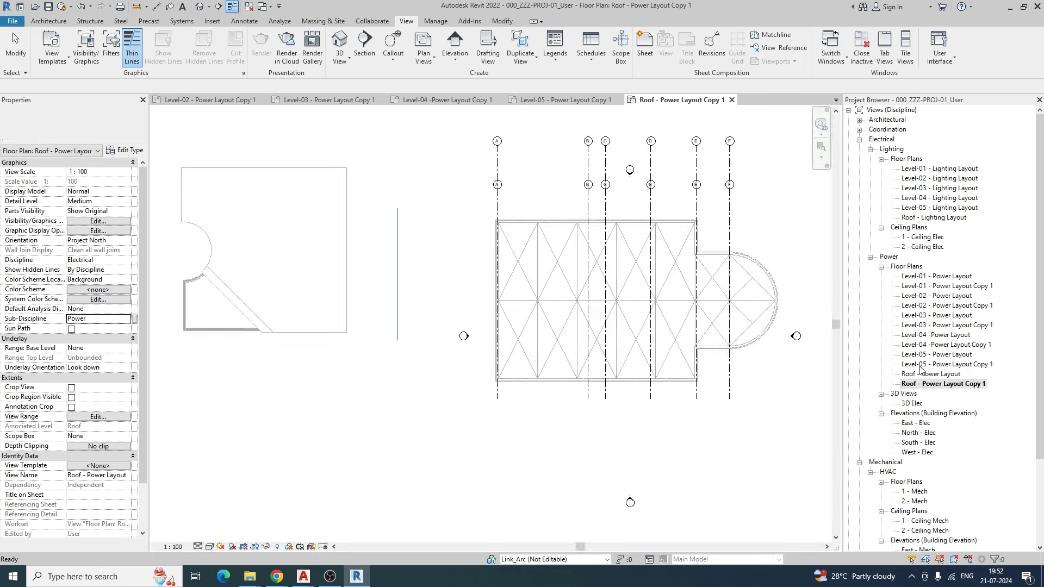
- Rename the Level-01 - Power Layout Copy 1 plan as Level-01 - Containment Layout and copy the words Containment Layout
left_click(951, 292)
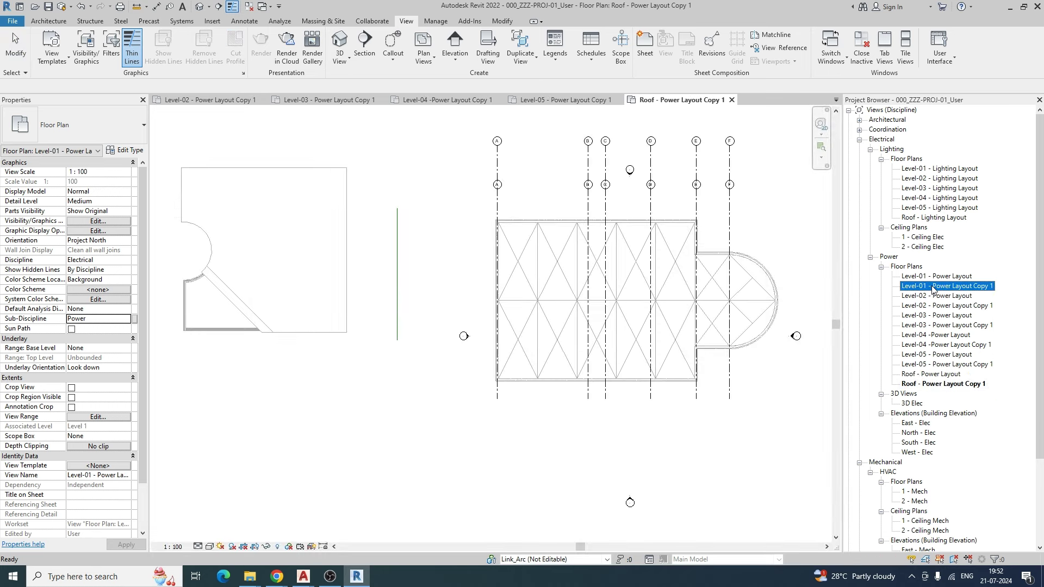
left_click(943, 290)
left_click_drag(933, 286, 951, 287)
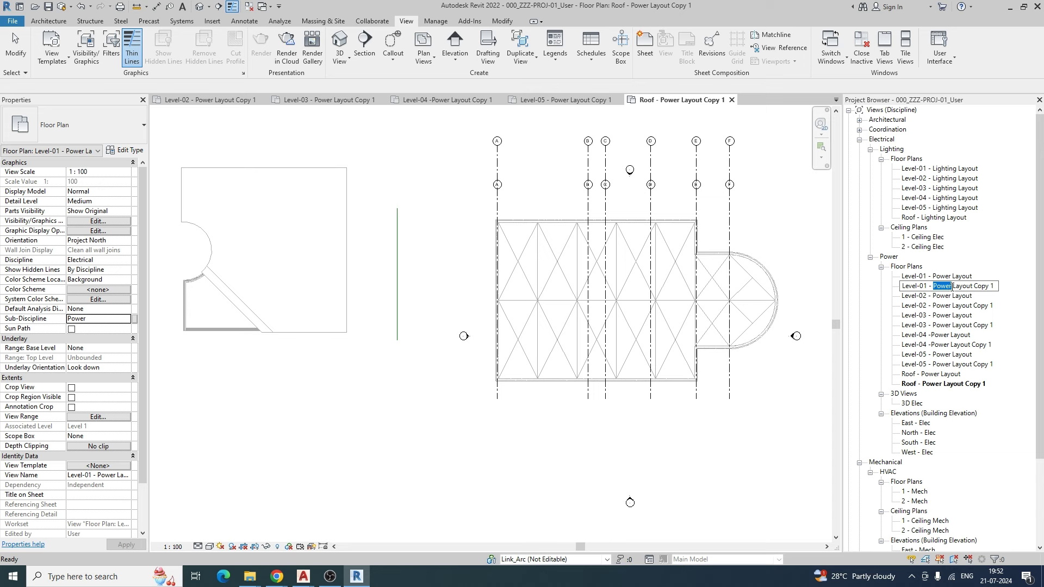
type("Containment")
left_click(993, 290)
key("shift+End")
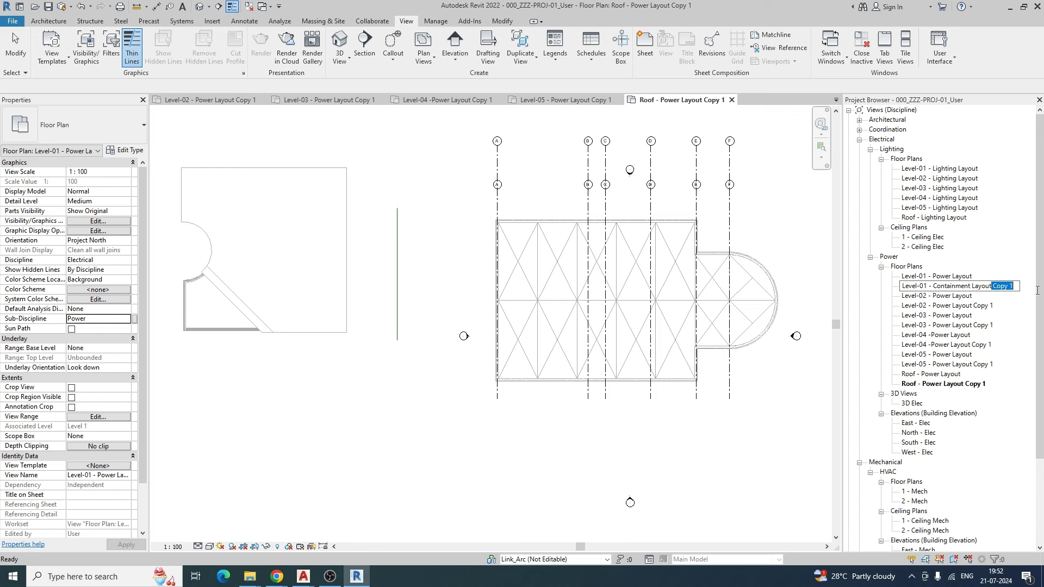
key("BackSpace")
key("BackSpace")
left_click_drag(995, 287, 934, 289)
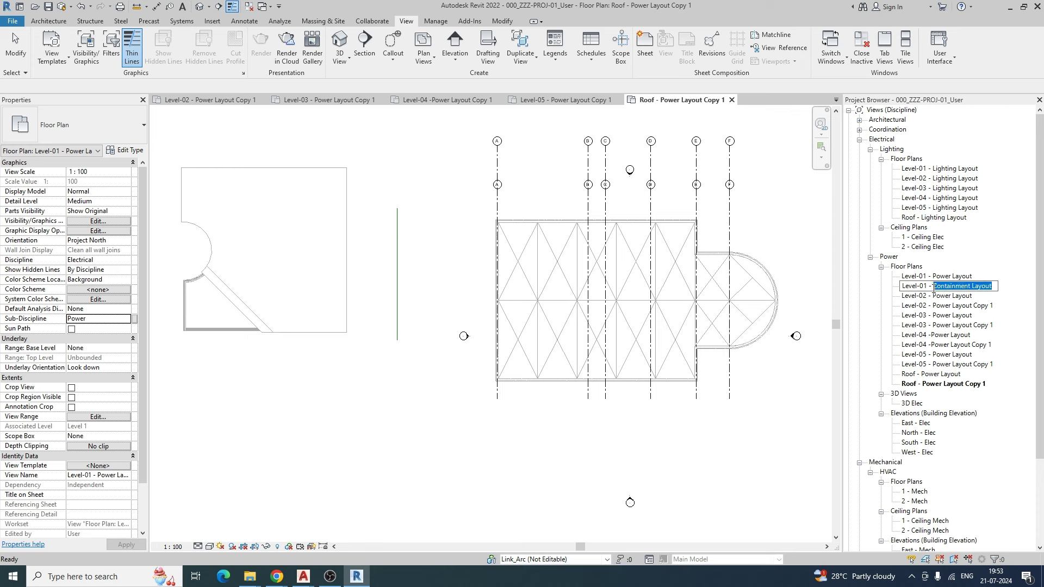
- Rename the Level-02 - Power Layout Copy 1 plan as Level-02 -Containment Layout, reusing the copied words
left_click(961, 308)
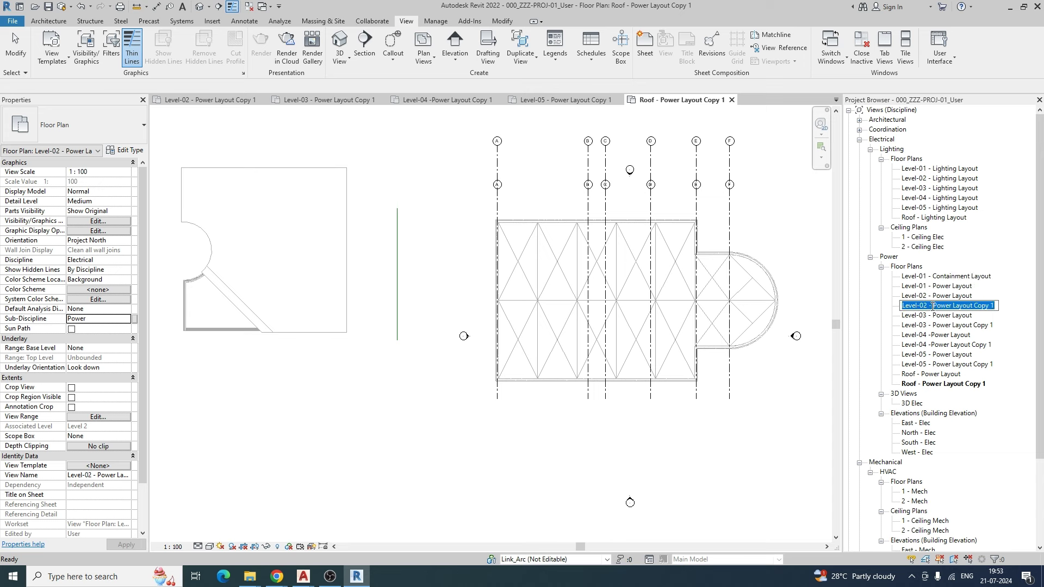
left_click_drag(931, 306, 999, 307)
key("ctrl+v")
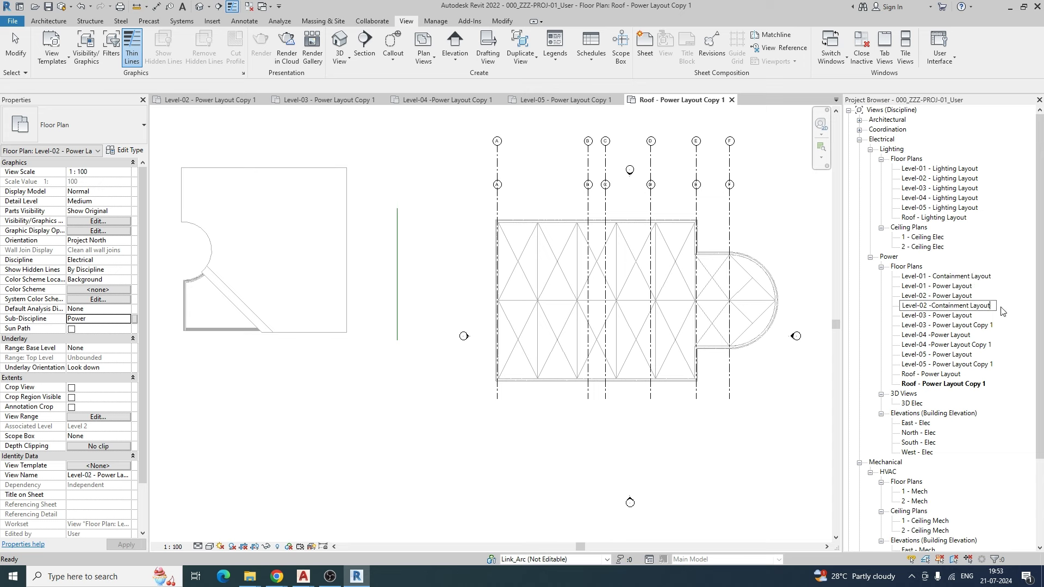
- Rename the Level-03 - Power Layout Copy 1 plan as Level-03 - Containment Layout
left_click(940, 328)
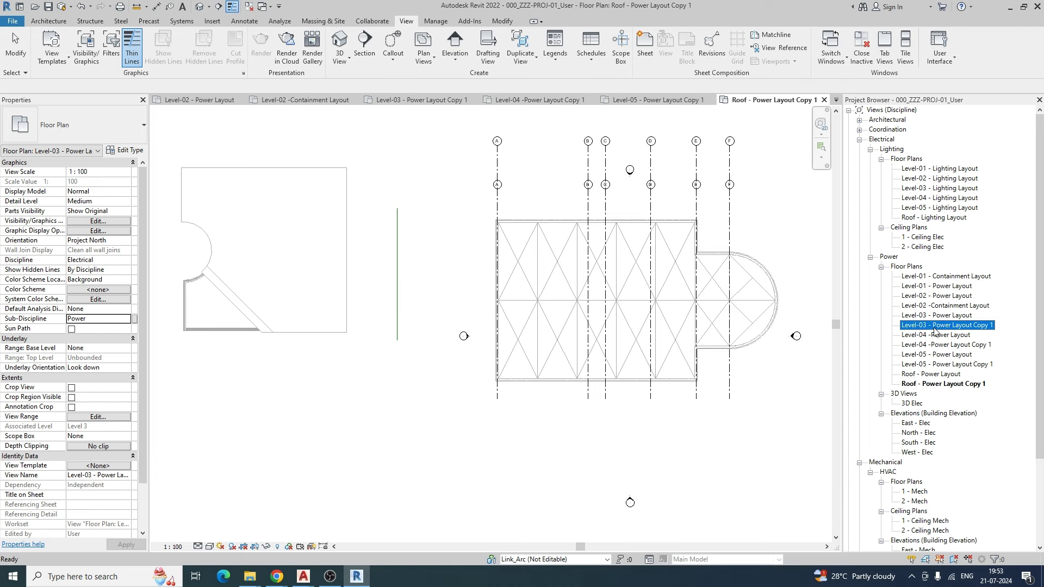
left_click(936, 331)
left_click(933, 325)
left_click_drag(934, 326, 999, 327)
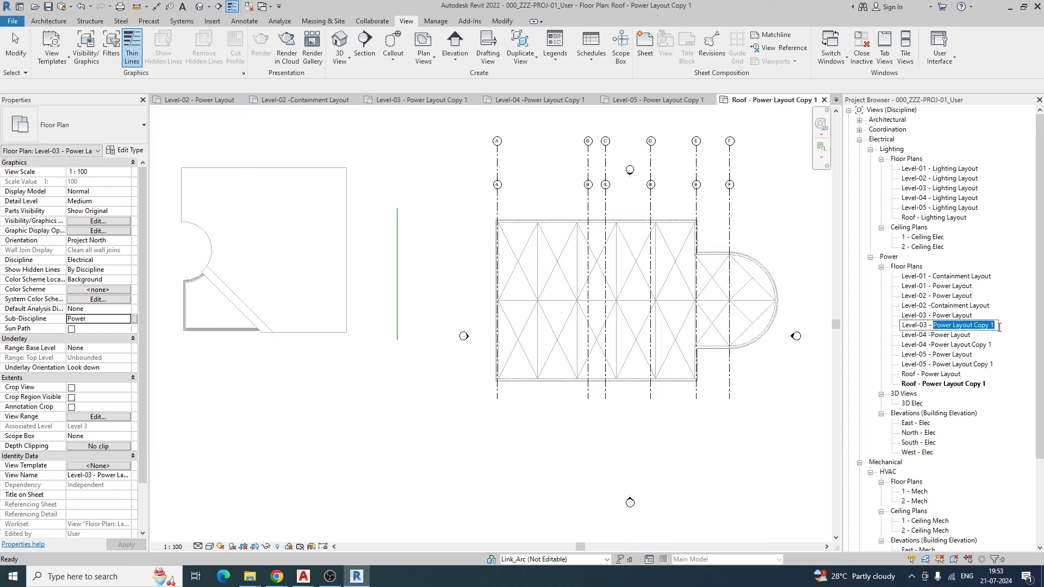
key("ctrl+v")
- Rename the Level-04 -Power Layout Copy 1 plan as Level-04 -Containment Layout
left_click(937, 346)
left_click(933, 345)
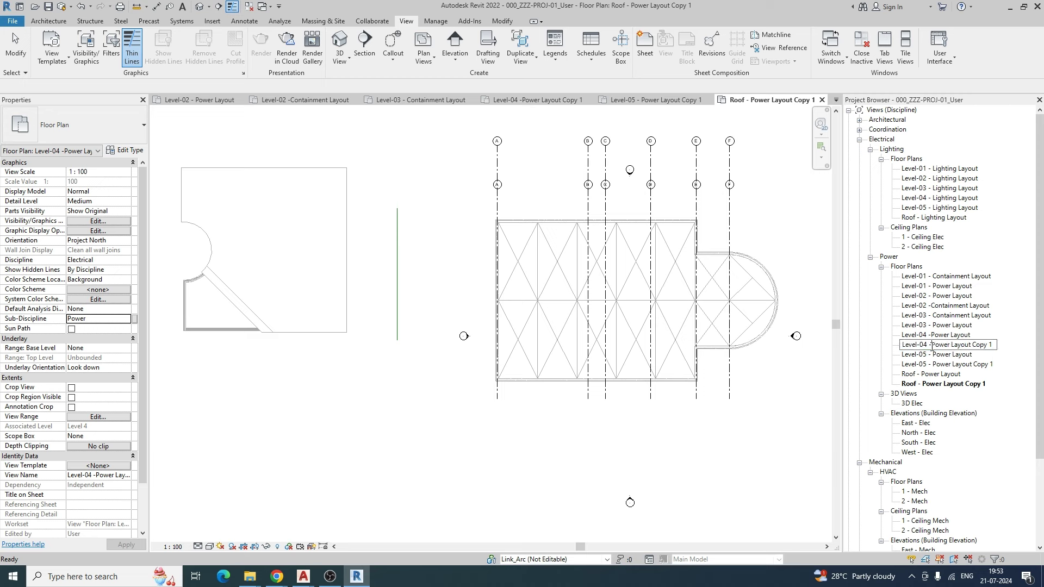
left_click_drag(932, 346, 1000, 348)
key("ctrl+v")
left_click(959, 364)
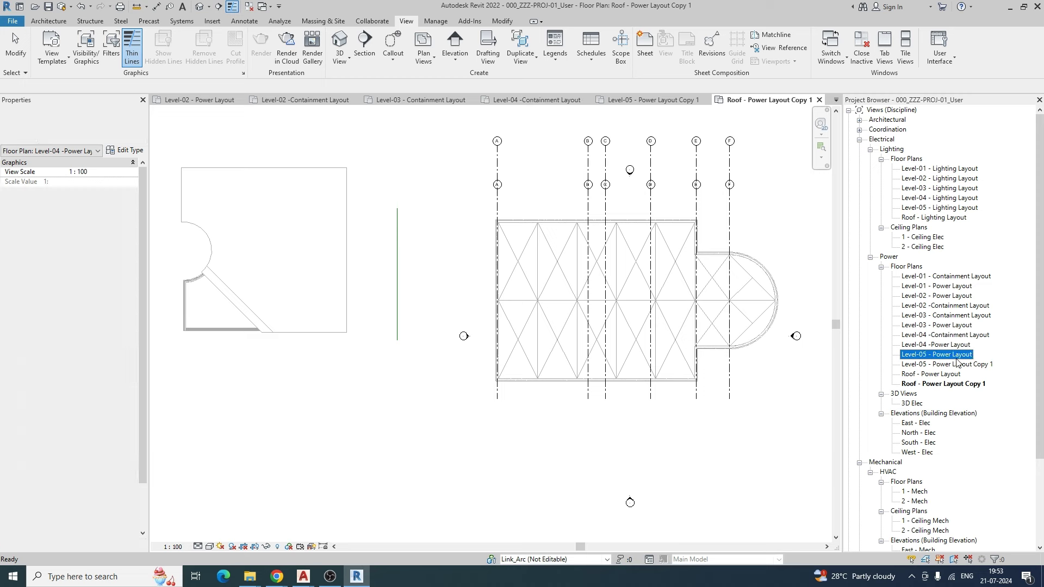
- Rename the Level-05 - Power Layout Copy 1 plan as Level-05 -Containment Layout, reusing the copied words
left_click(937, 366)
left_click(937, 367)
left_click_drag(933, 365, 993, 368)
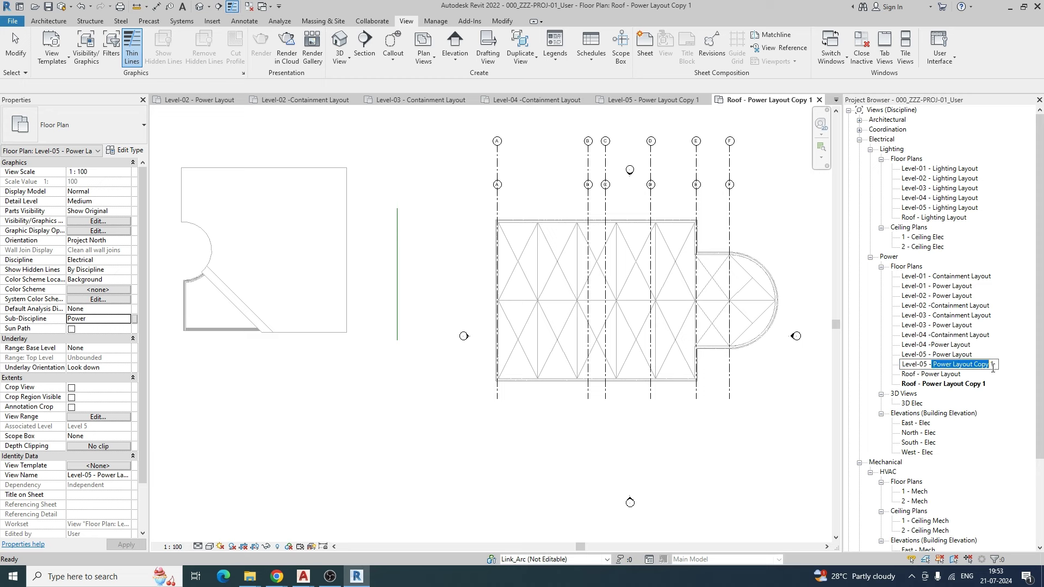
key("ctrl+v")
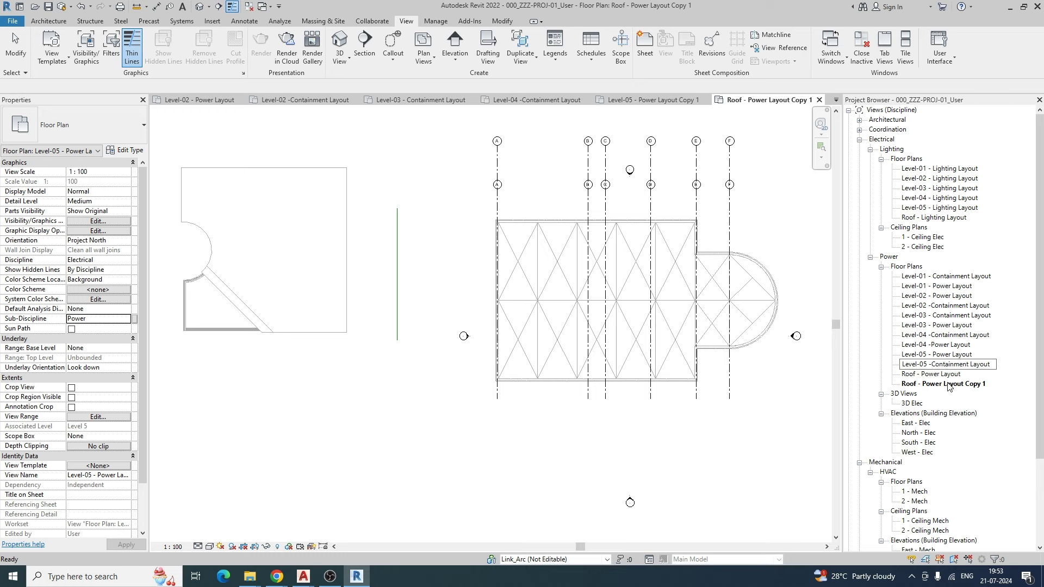
- Rename the Roof - Power Layout Copy 1 plan as Roof - Containment Layout
left_click(948, 385)
left_click(944, 385)
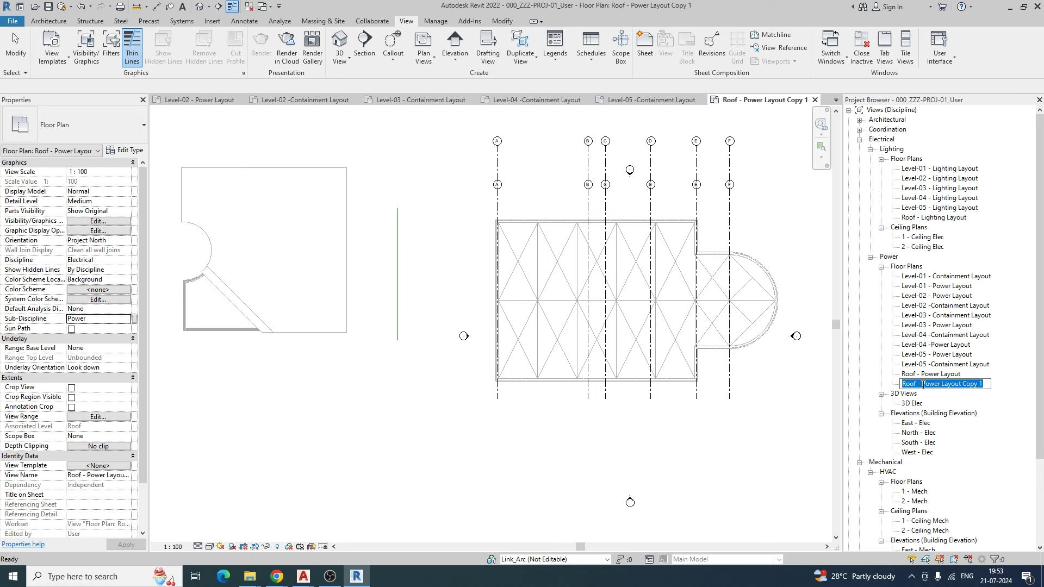
left_click_drag(923, 385, 997, 387)
key("ctrl+v")
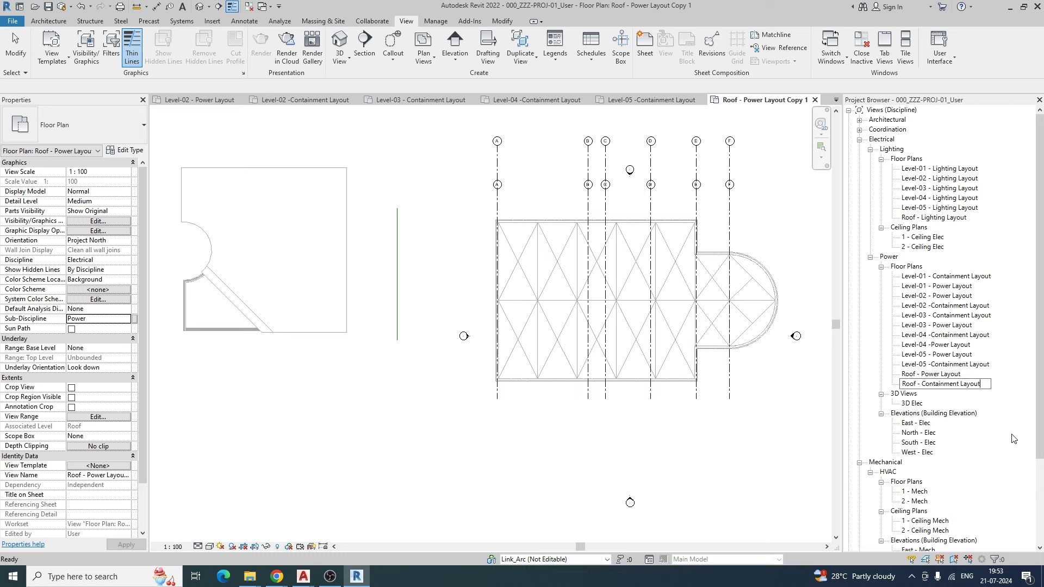
key("Return")
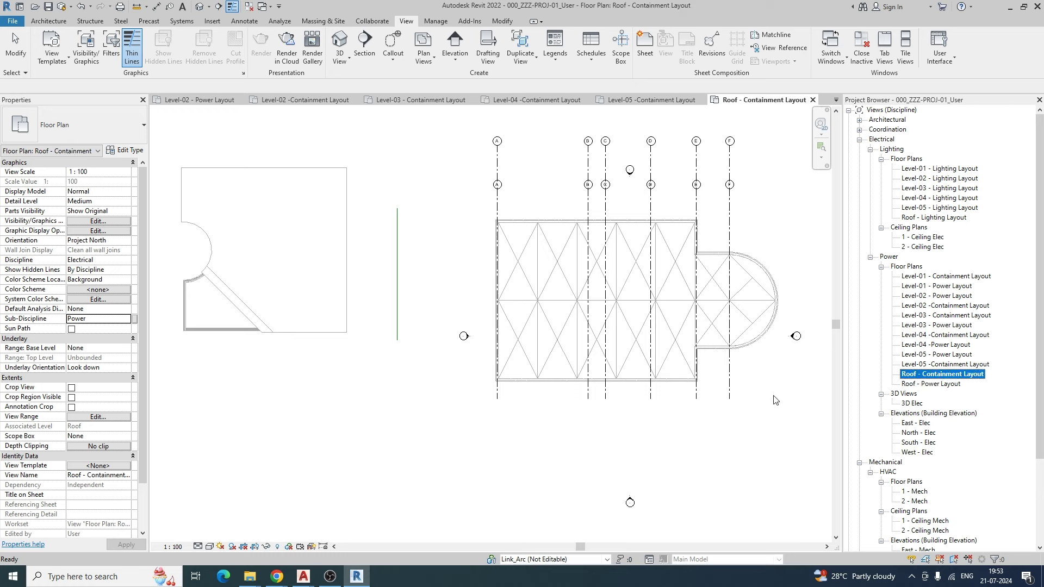
- Set the Sub-Discipline of all six Containment Layout plans, Level-01 through Roof, to Containment
left_click(943, 365, "ctrl")
left_click(945, 336, "ctrl")
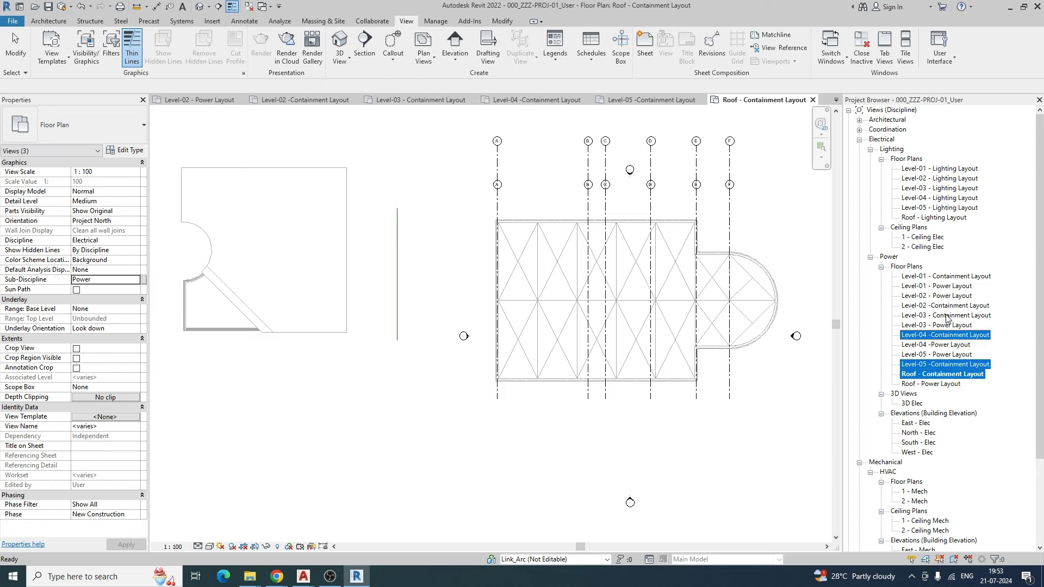
left_click(948, 316, "ctrl")
left_click(952, 305, "ctrl")
left_click(953, 276, "ctrl")
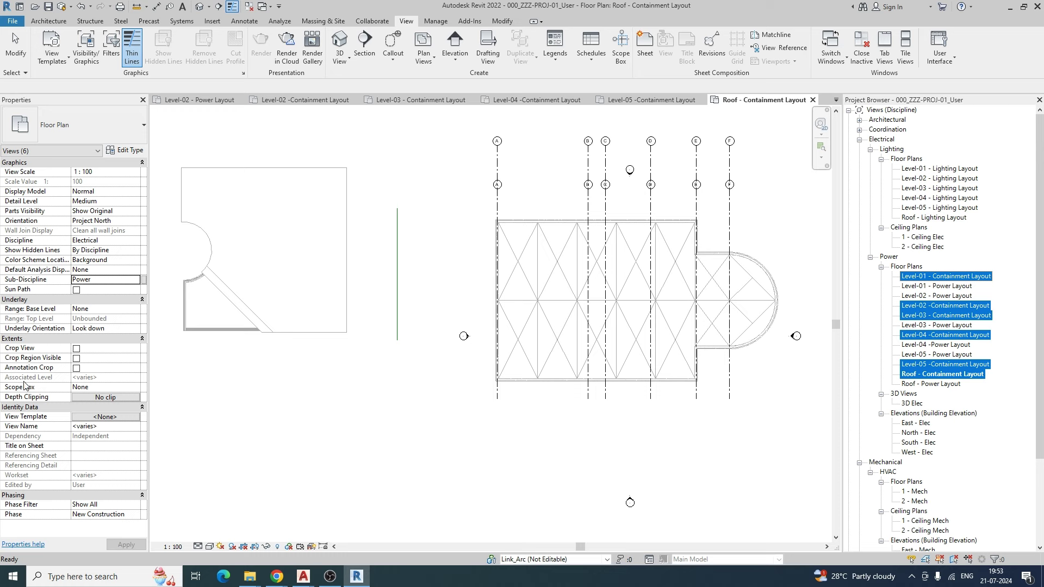
left_click(98, 280)
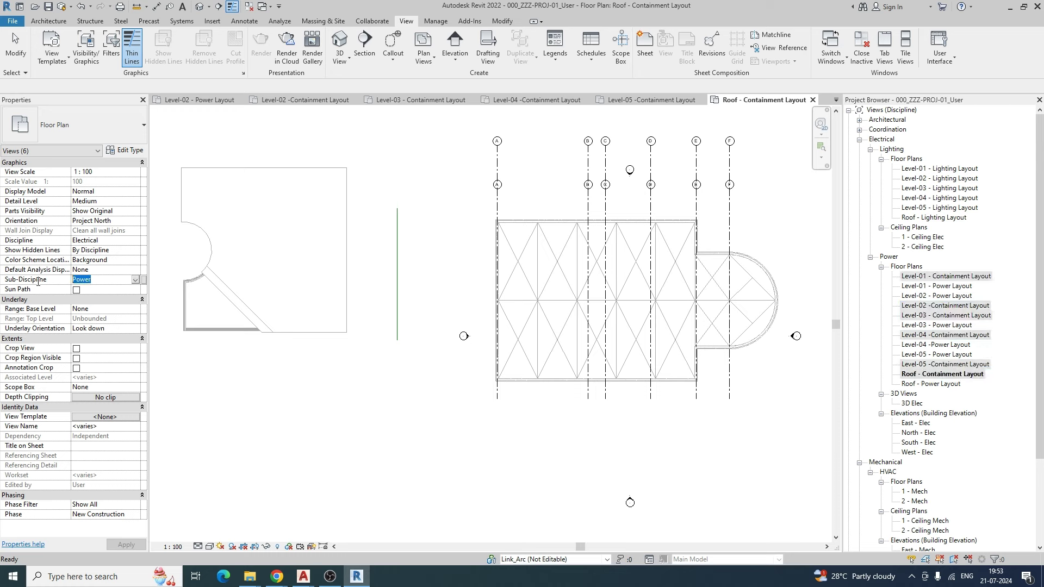
type("Containment")
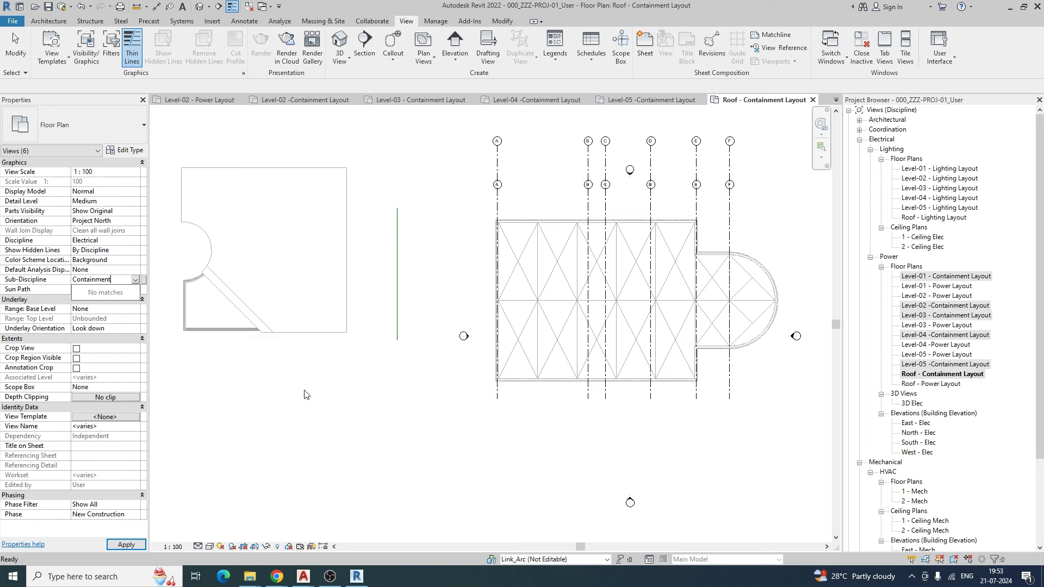
key("Return")
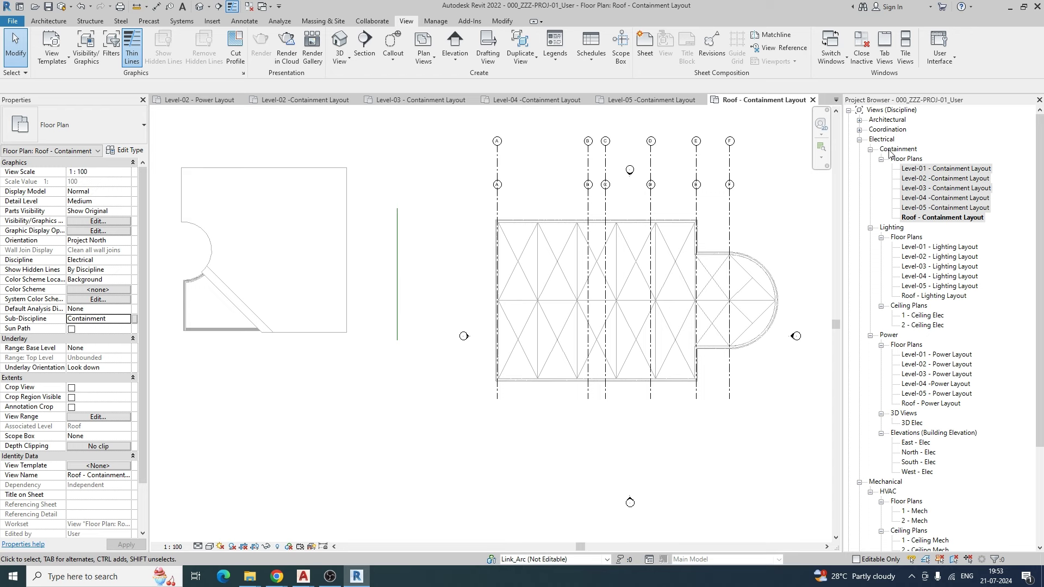
left_click(892, 150)
right_click(897, 151)
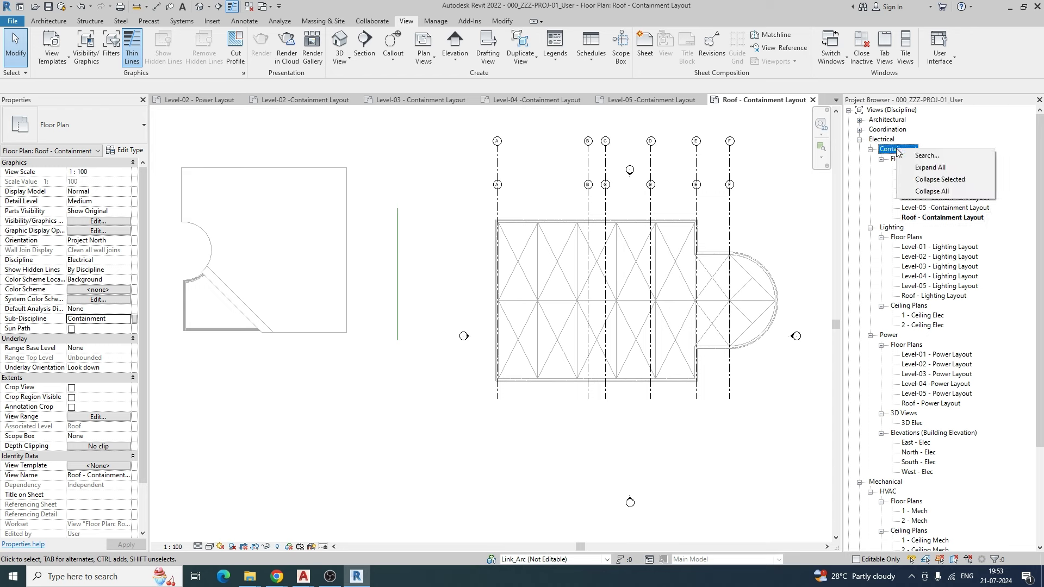
left_click(906, 167)
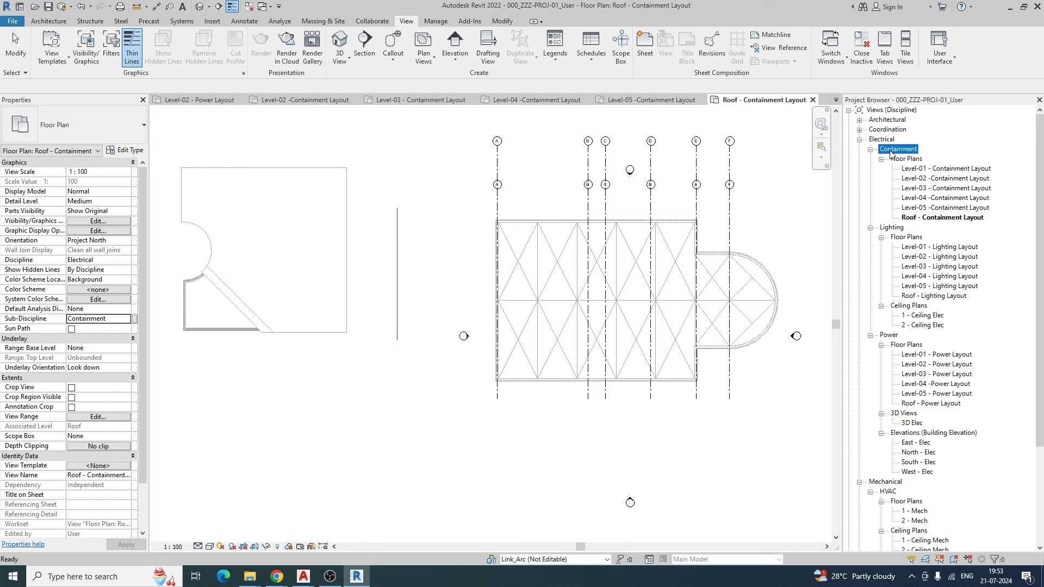
- Change the Sub-Discipline of the Roof - Containment Layout plan to 01.Containment
left_click(74, 318)
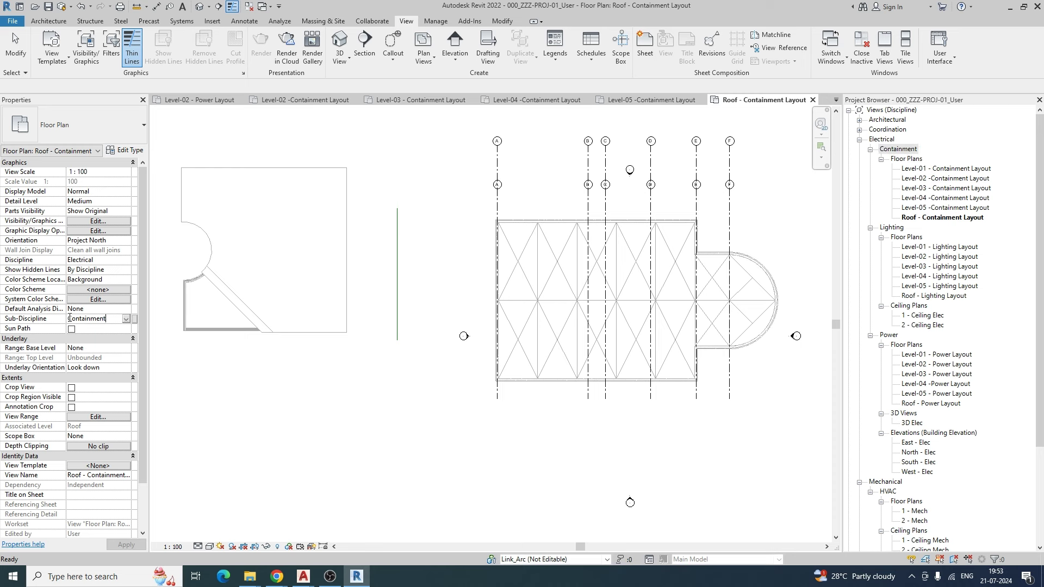
key("Home")
type("01")
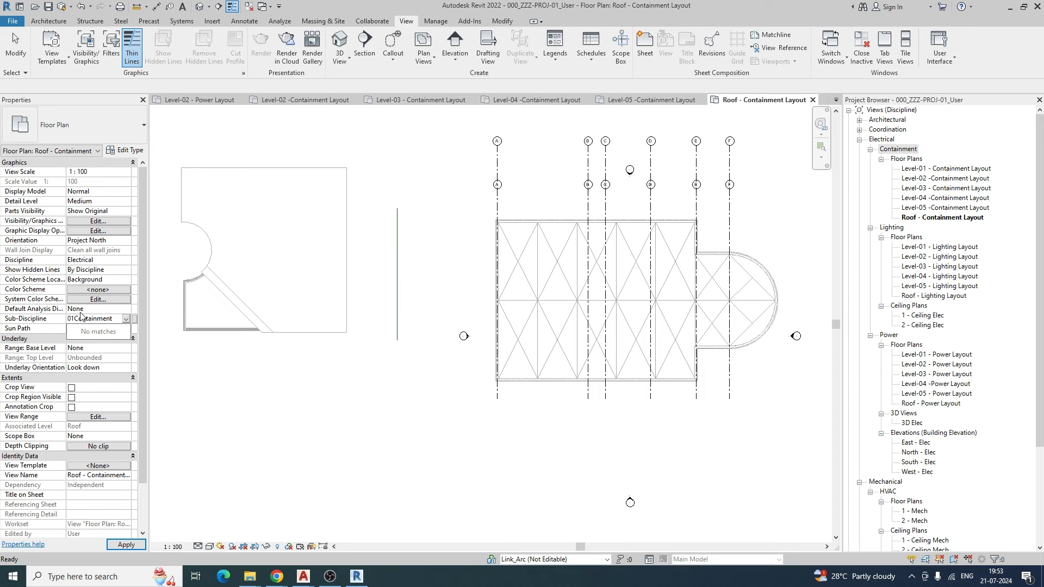
type("_")
key("Return")
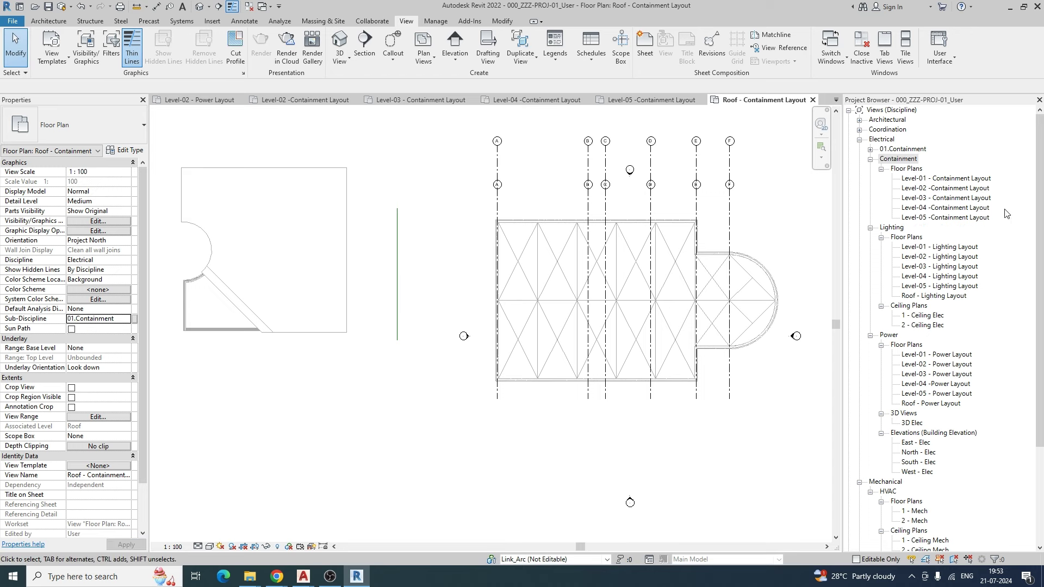
- Assign the Level-01 to Level-05 Containment Layout plans to the existing 01.Containment sub-discipline
left_click(895, 159)
left_click(932, 180)
left_click(935, 218, "shift")
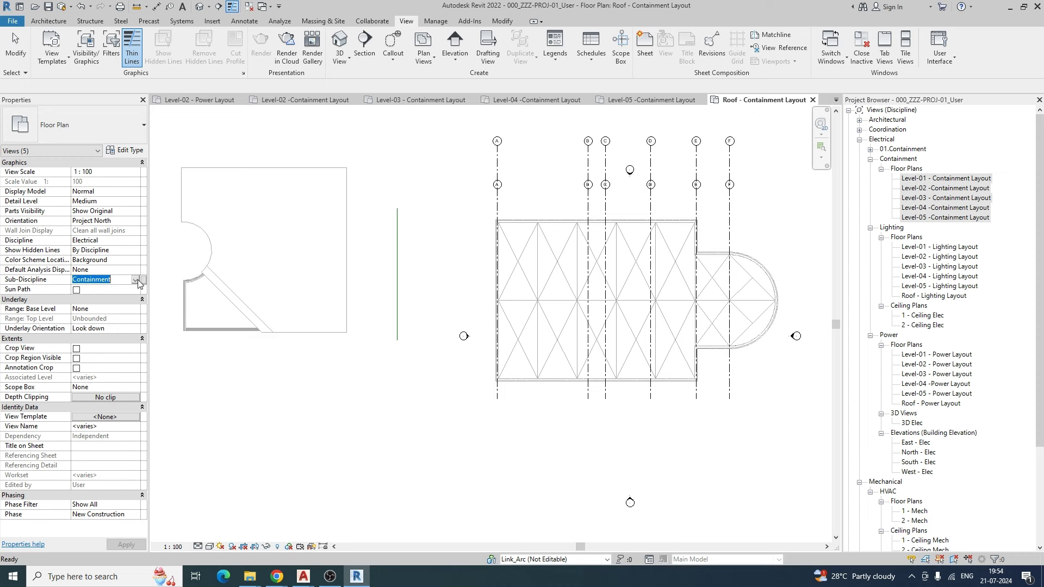
left_click(142, 280)
left_click(96, 293)
left_click(449, 450)
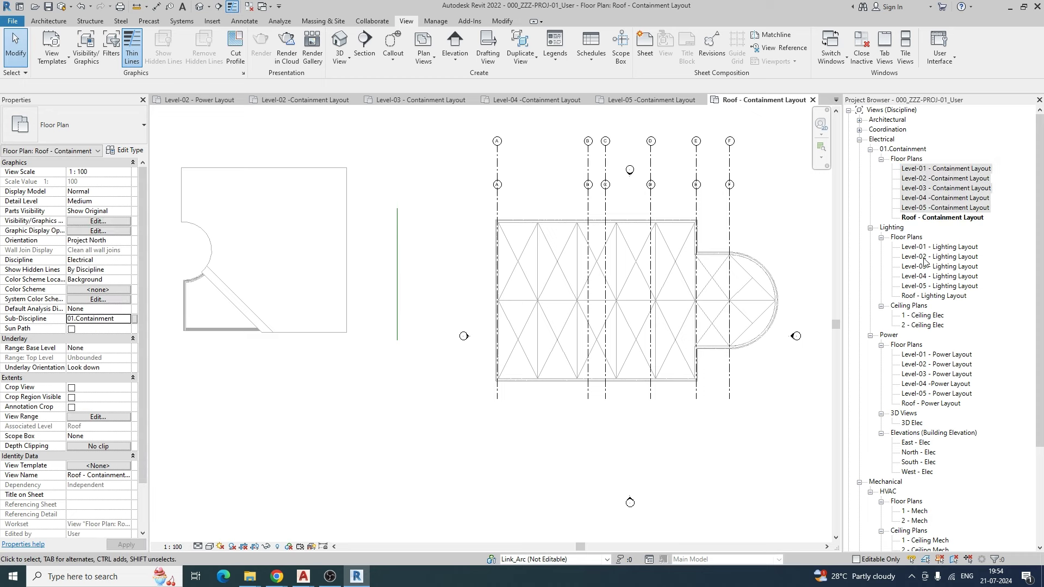
left_click(892, 227)
right_click(892, 228)
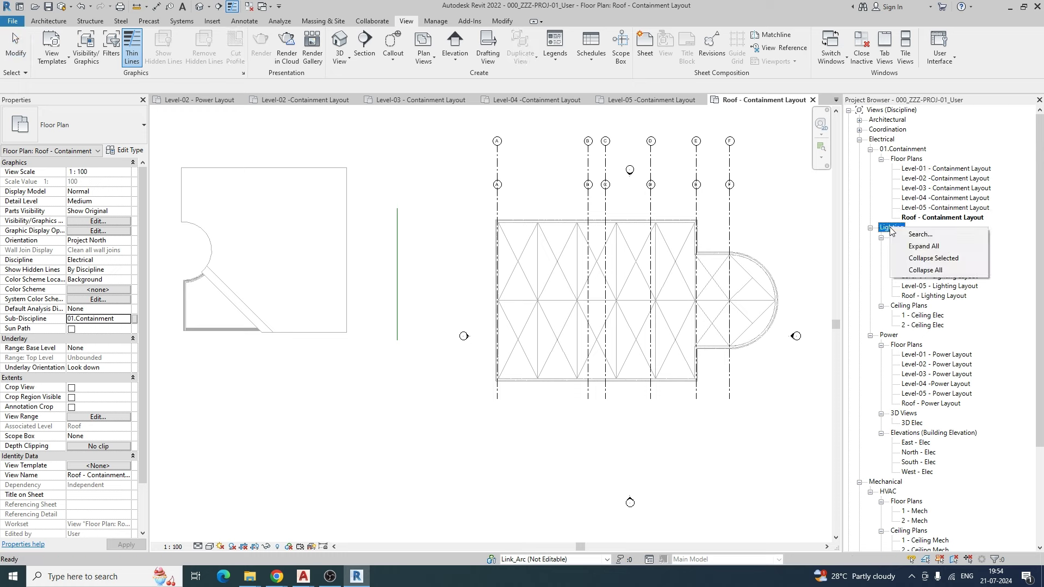
key("Escape")
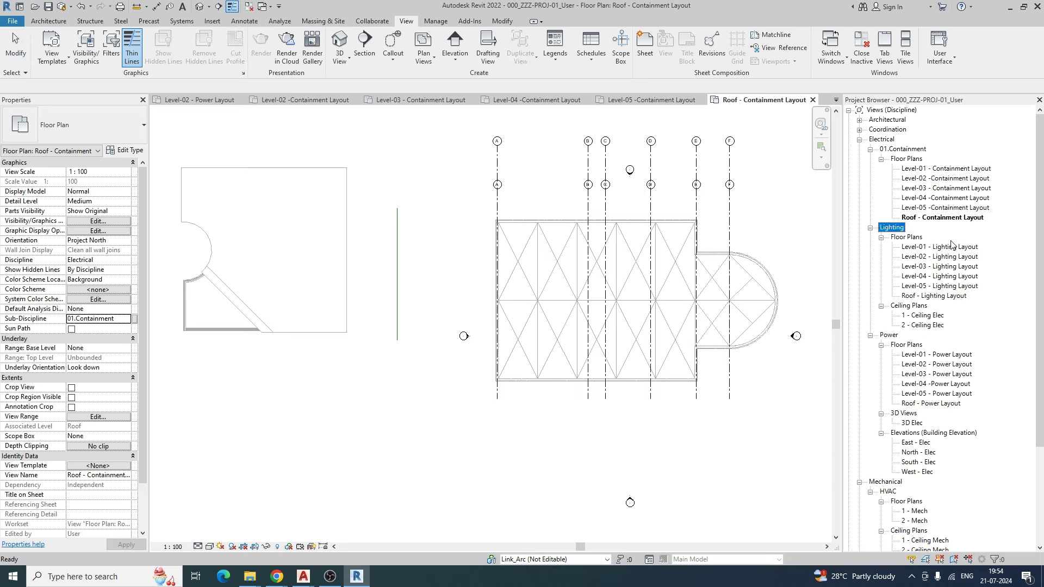
left_click(288, 415)
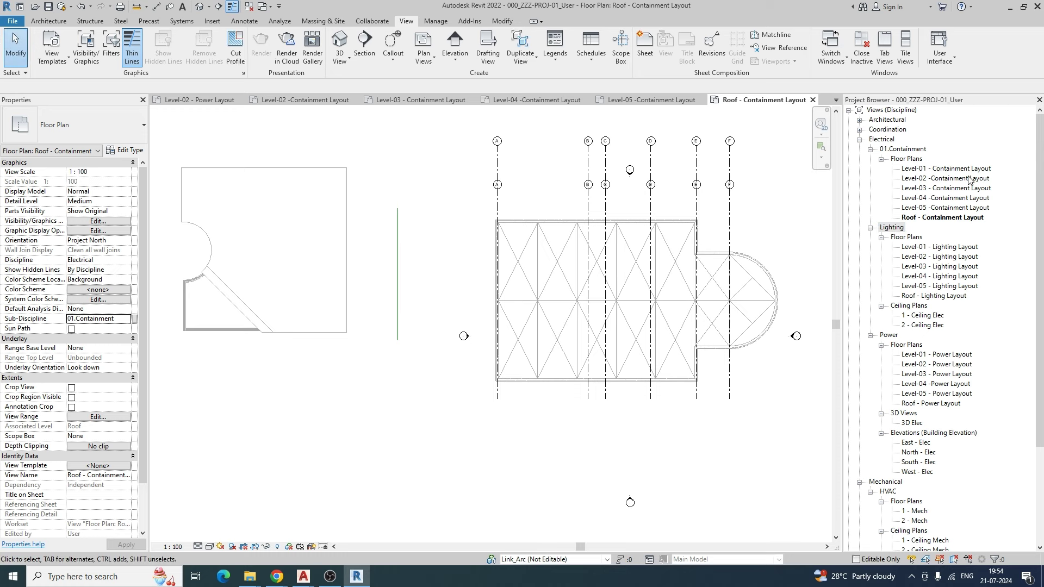
- Duplicate the Level-01, Level-02 and Level-03 Lighting Layout plans with detailing
right_click(940, 247)
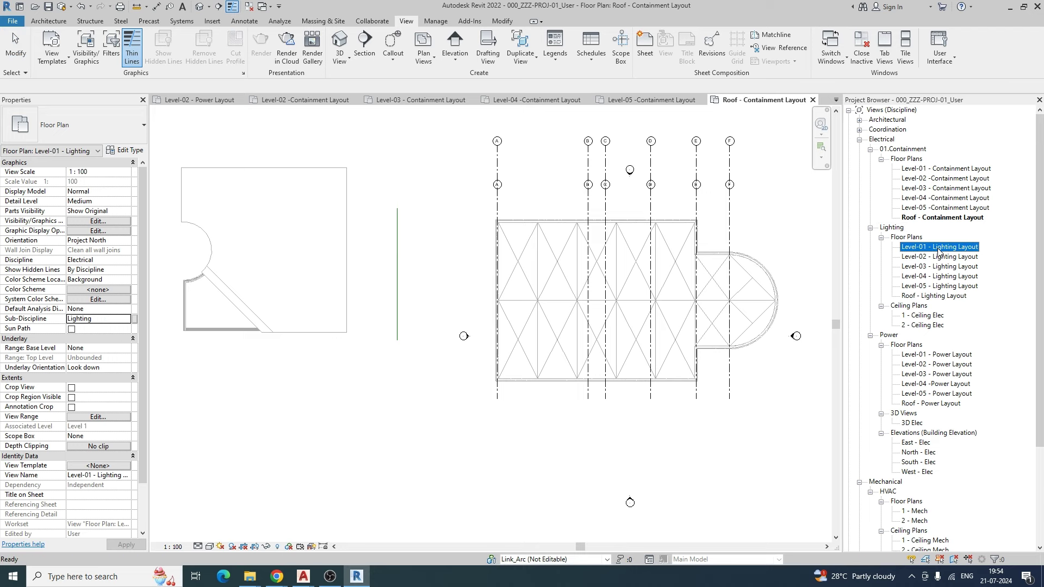
mouse_move(928, 350)
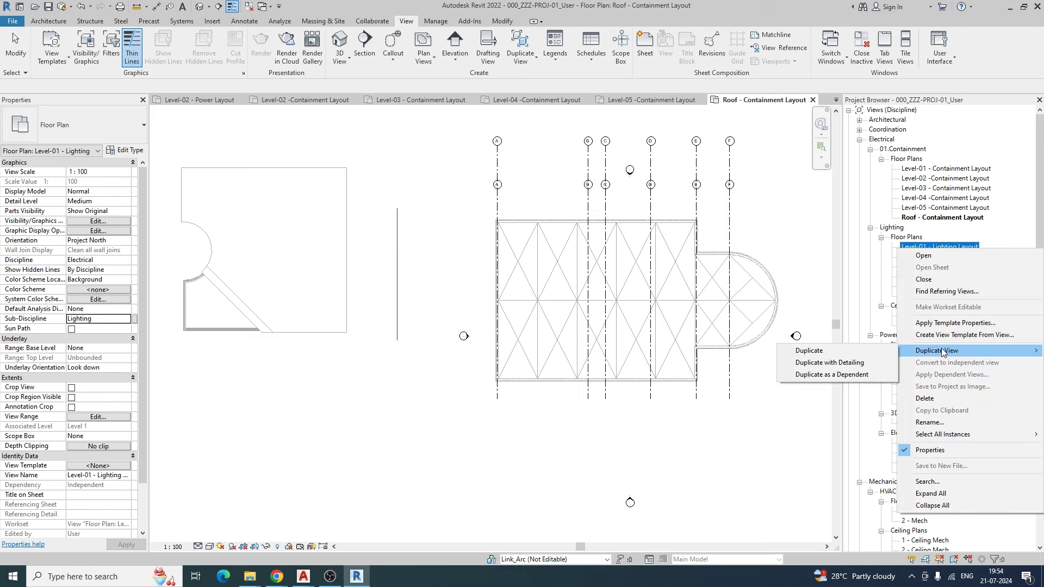
left_click(826, 361)
right_click(950, 267)
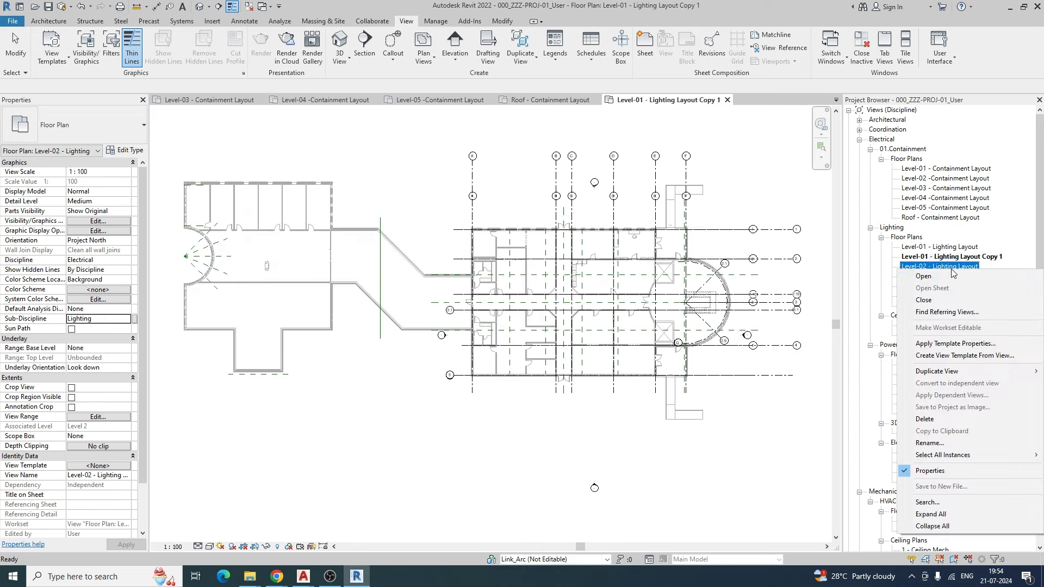
mouse_move(927, 364)
left_click(864, 380)
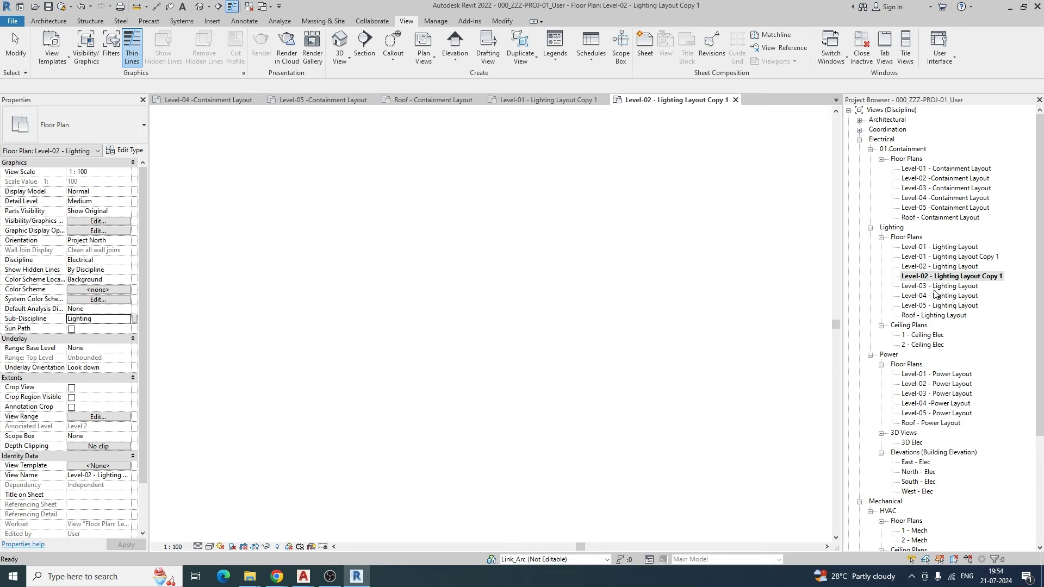
right_click(949, 286)
mouse_move(947, 392)
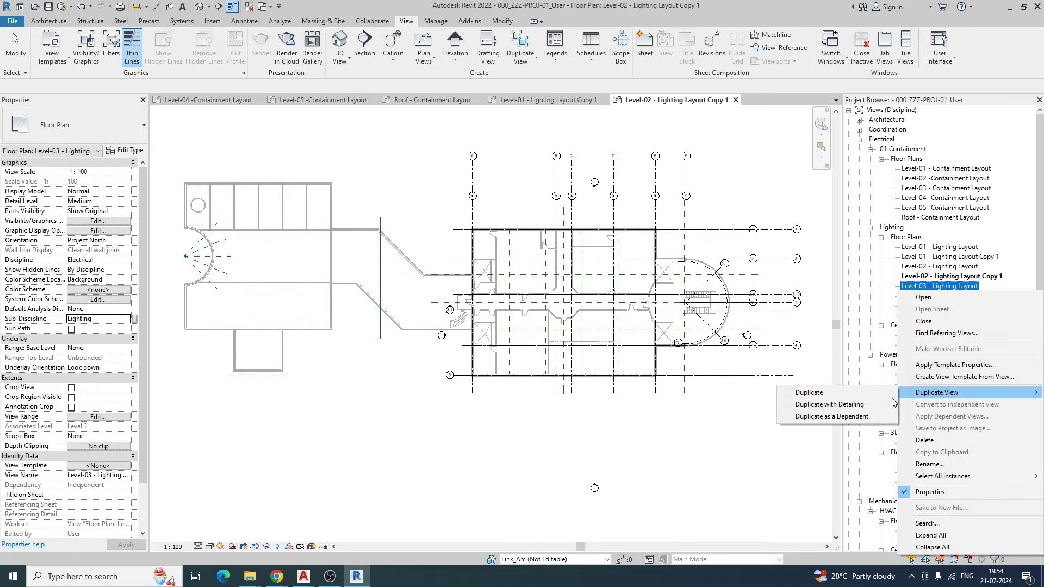
left_click(857, 406)
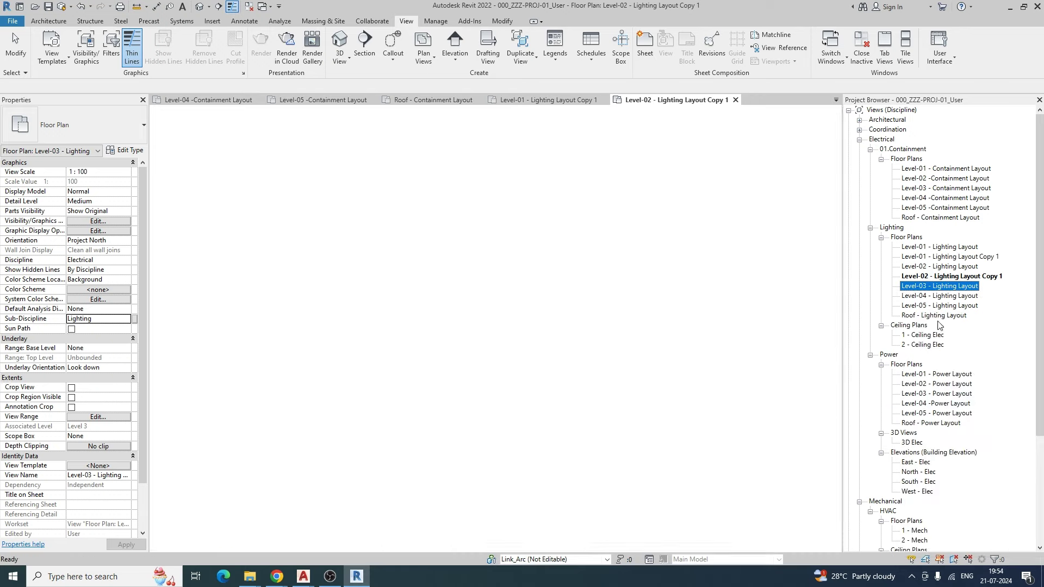
- Rename the Level-01 - Lighting Layout Copy 1 plan as Level-01 - Fire Alarm Layout and copy the words Fire Alarm Layout
left_click(947, 257)
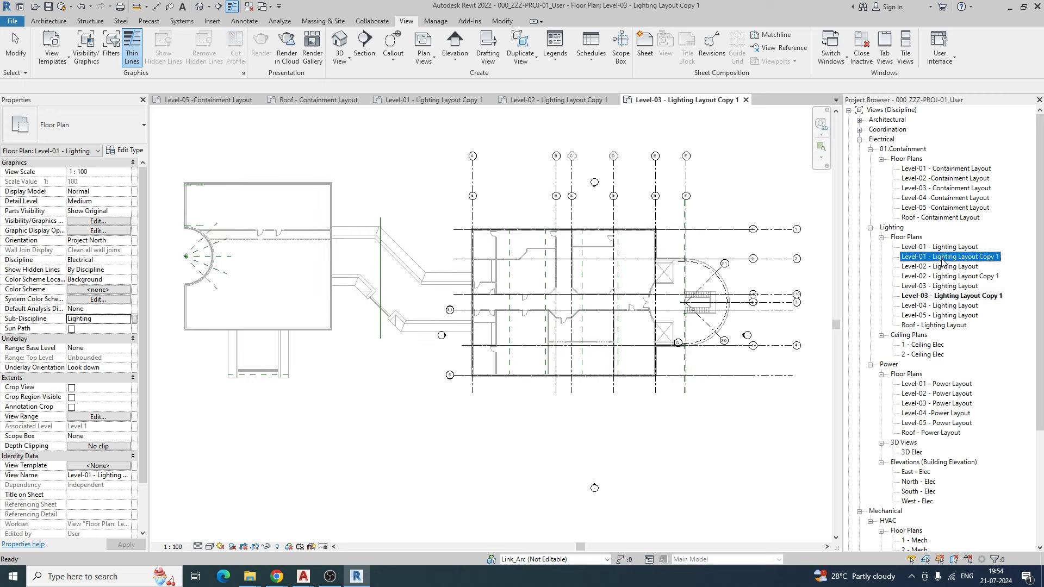
left_click(938, 260)
left_click_drag(934, 260, 958, 259)
type("Fire A")
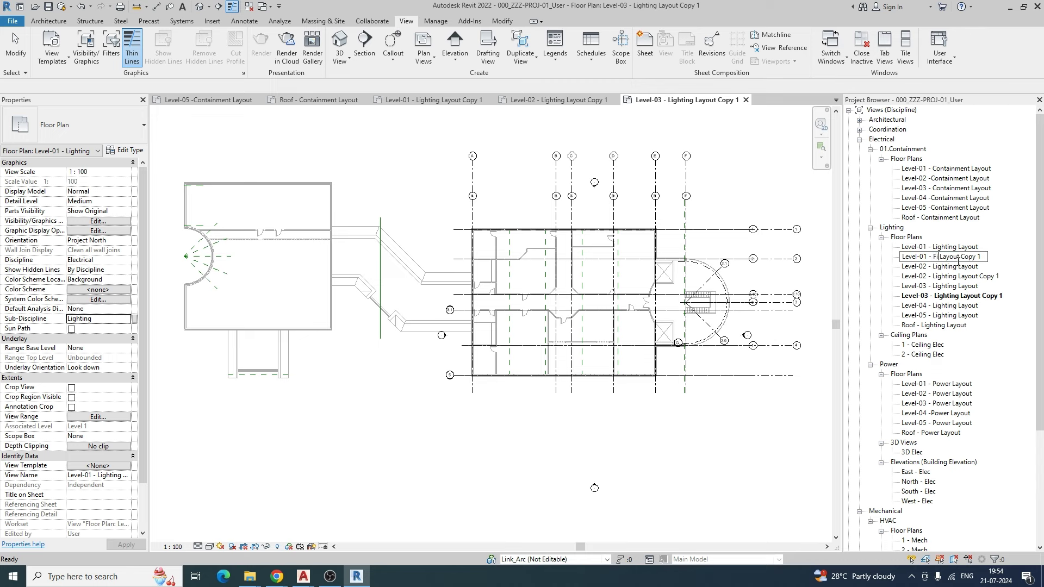
type("larm")
left_click_drag(985, 257, 1029, 260)
key("BackSpace")
left_click_drag(934, 257, 1000, 261)
- Rename the Level-02 - Lighting Layout Copy 1 plan as Level-02 - Fire Alarm Layout, reusing the copied words
left_click(936, 277)
left_click(934, 276)
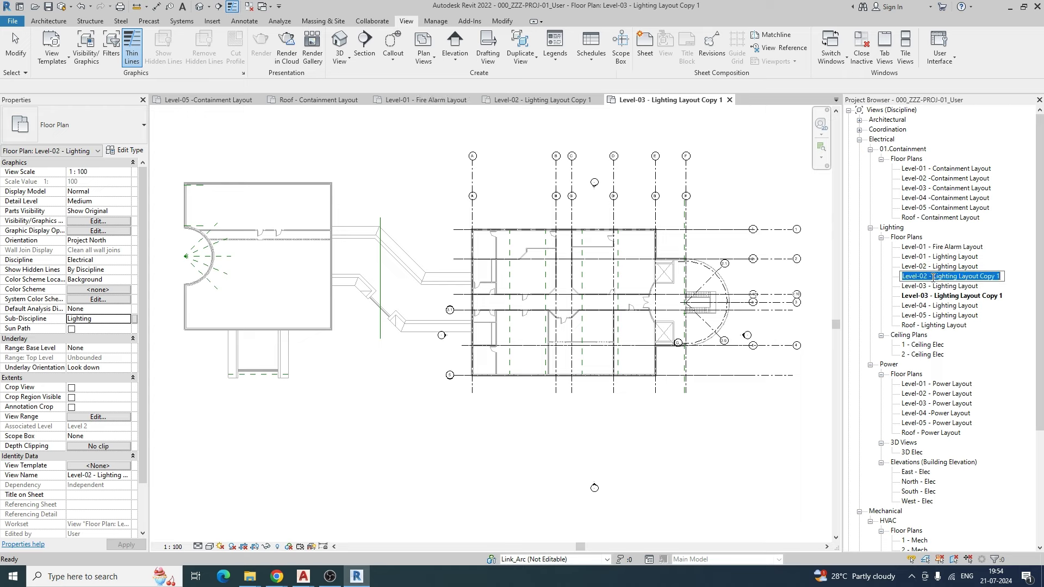
left_click(1004, 276, "shift")
key("ctrl+v")
- Rename the Level-03 - Lighting Layout Copy 1 plan as Level-03 - Fire Alarm Layout
left_click(939, 300)
left_click(933, 298)
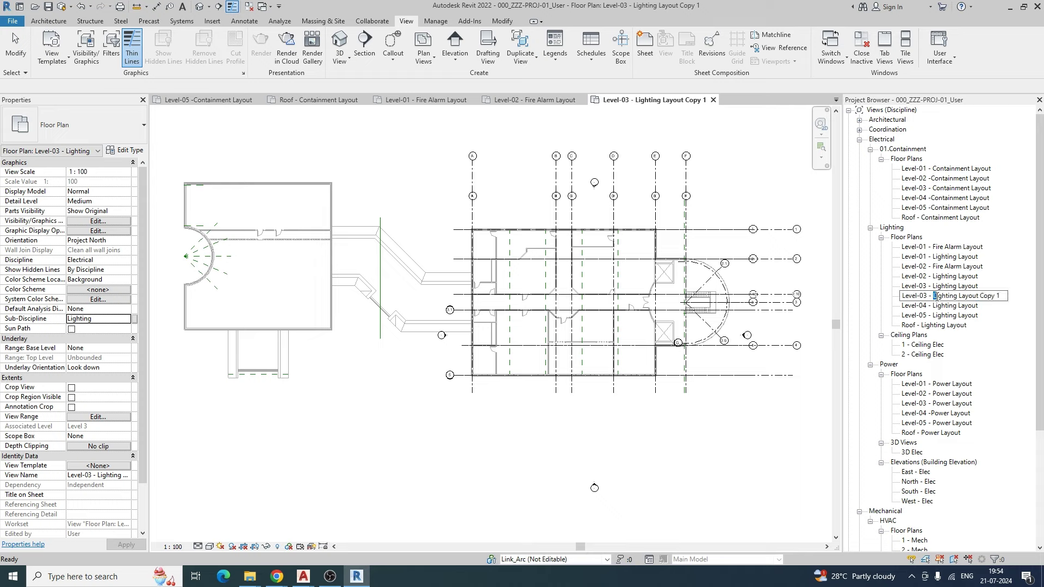
left_click_drag(933, 297, 1004, 296)
key("ctrl+v")
left_click(1004, 387)
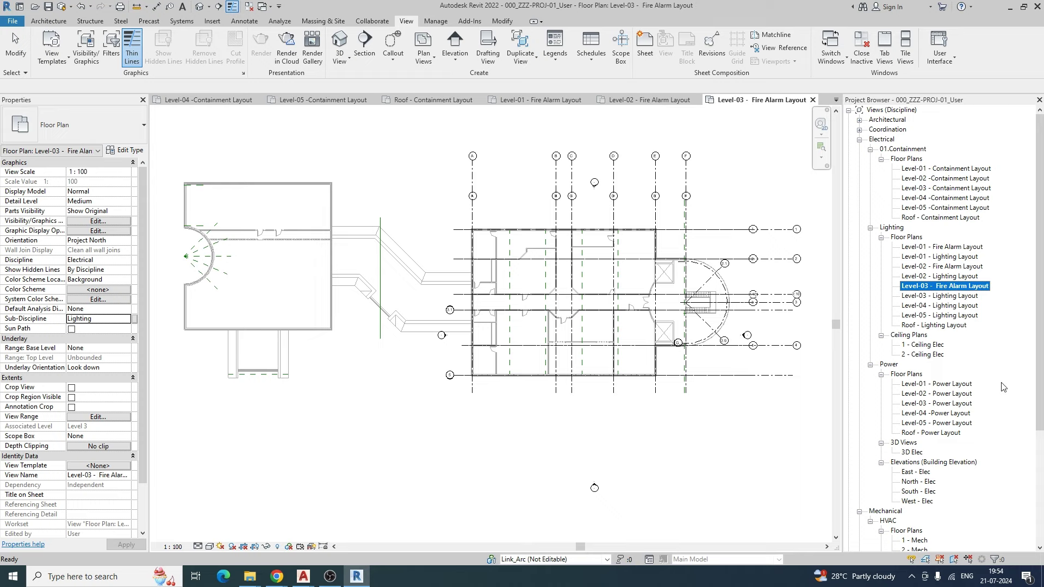
- Set the sub-discipline of the Level-01, Level-02 and Level-03 Fire Alarm Layout plans to Fire Alarm
left_click(953, 268, "ctrl")
left_click(955, 248, "ctrl")
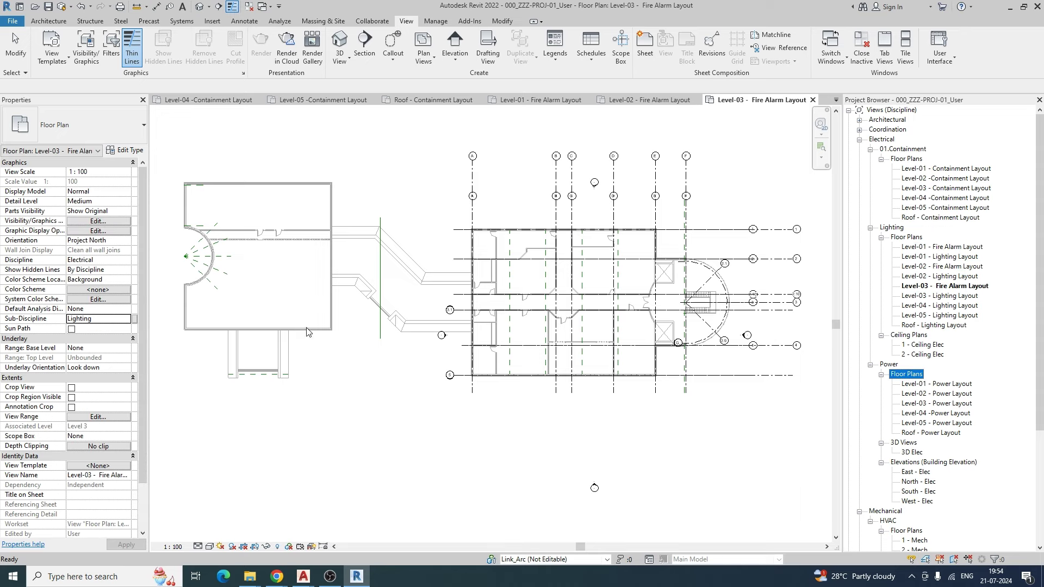
left_click(952, 288)
left_click(956, 266, "ctrl")
left_click(955, 247, "ctrl")
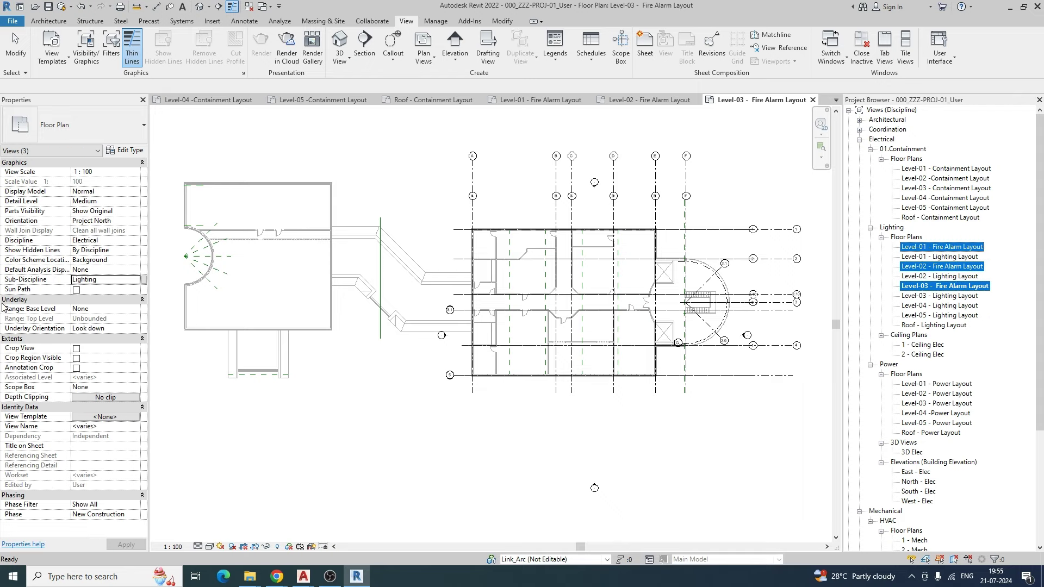
left_click(114, 280)
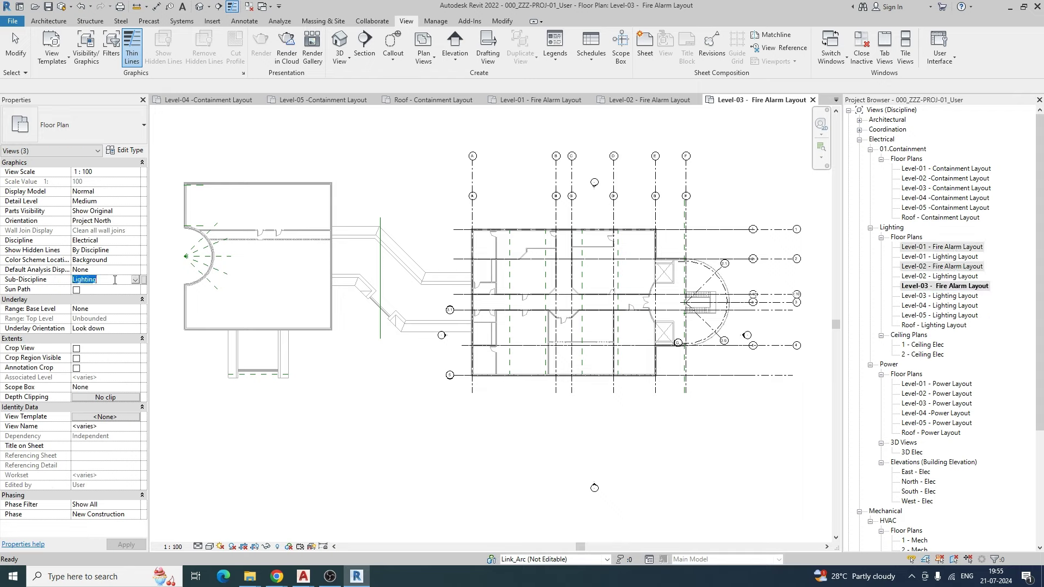
type("Fire Alarm")
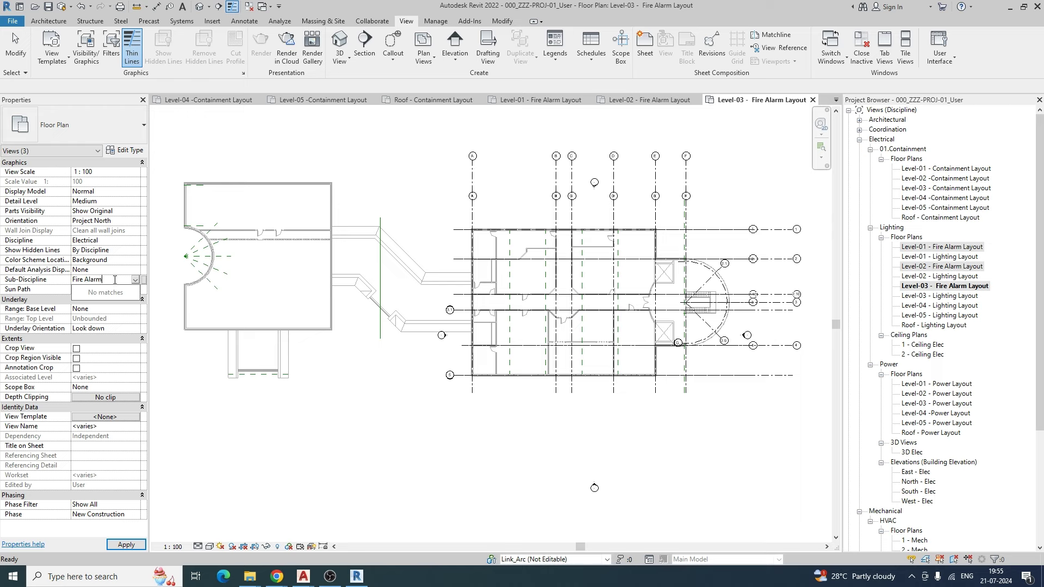
key("Return")
left_click(943, 248)
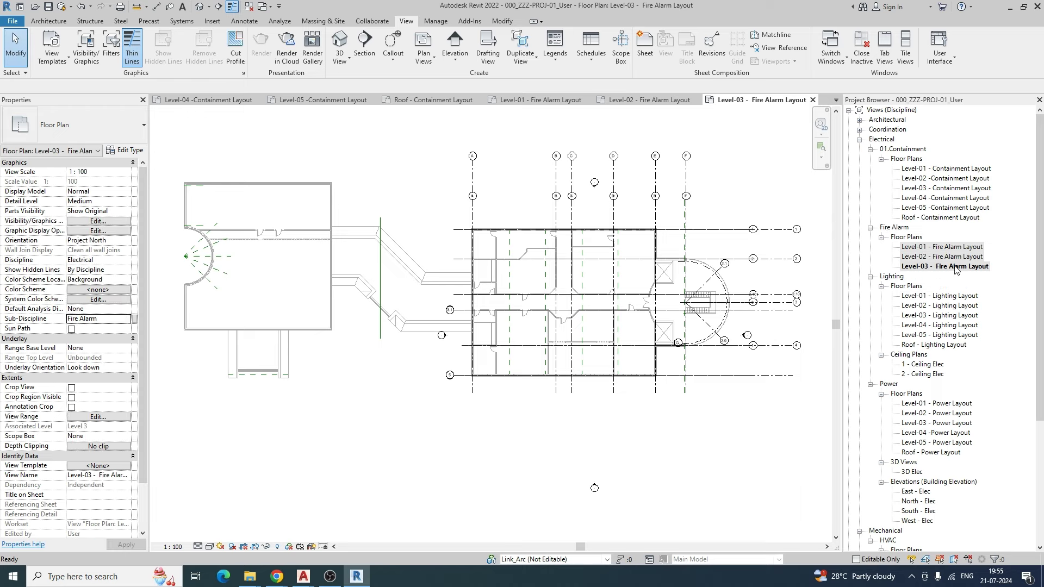
left_click(619, 425)
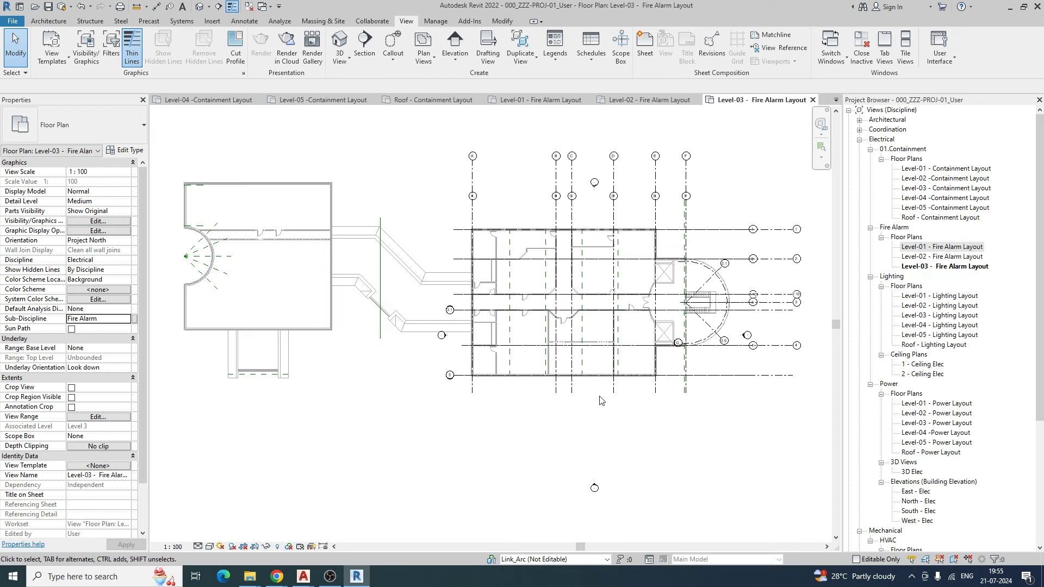
- Close all inactive views and open the default 3D view of the building
left_click(249, 6)
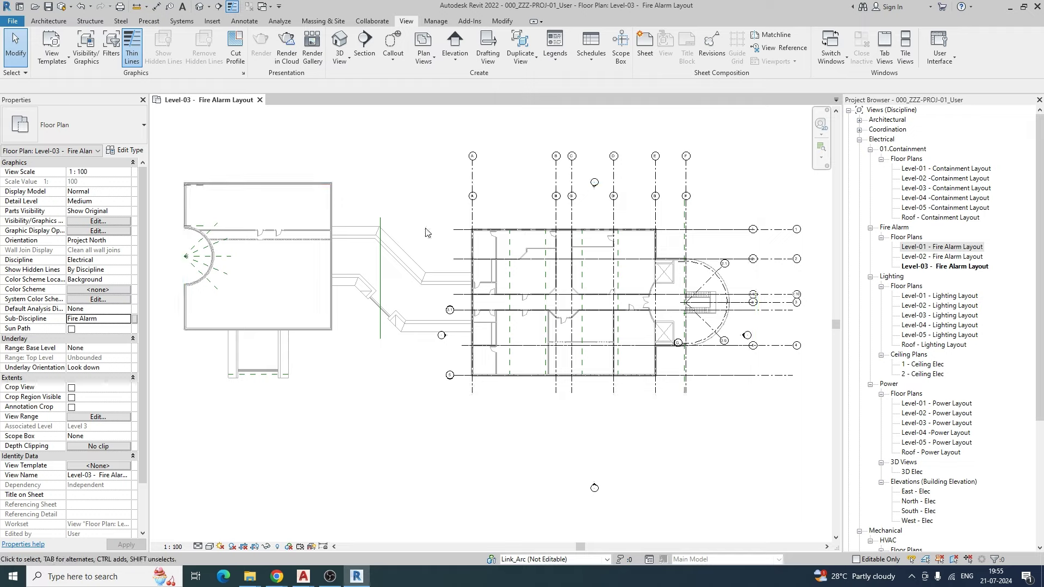
left_click(201, 6)
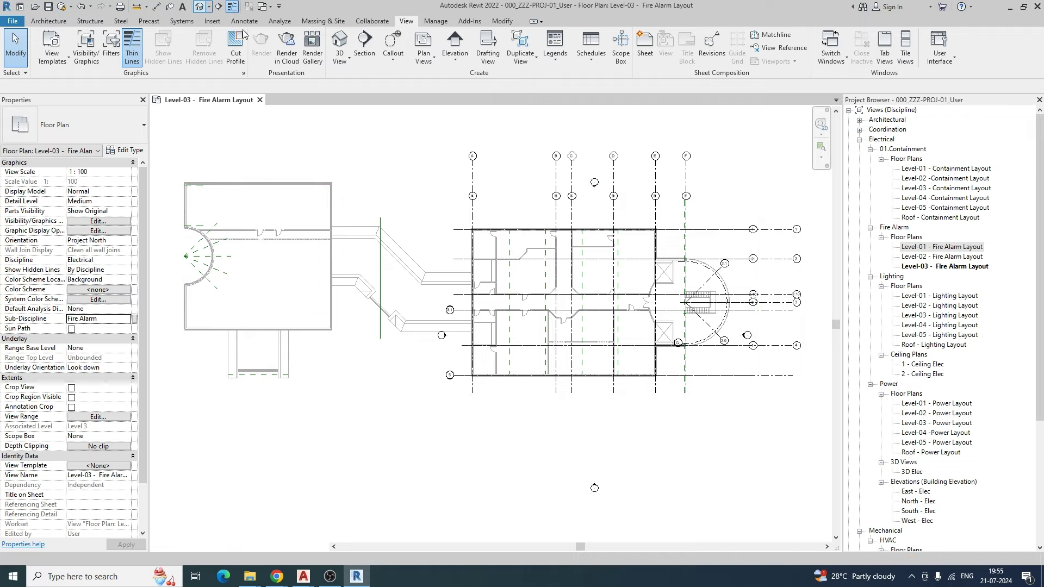
mouse_move(532, 355)
middle_mouse_down("shift")
mouse_move(608, 362)
mouse_move(493, 366)
mouse_move(537, 364)
middle_mouse_up("shift")
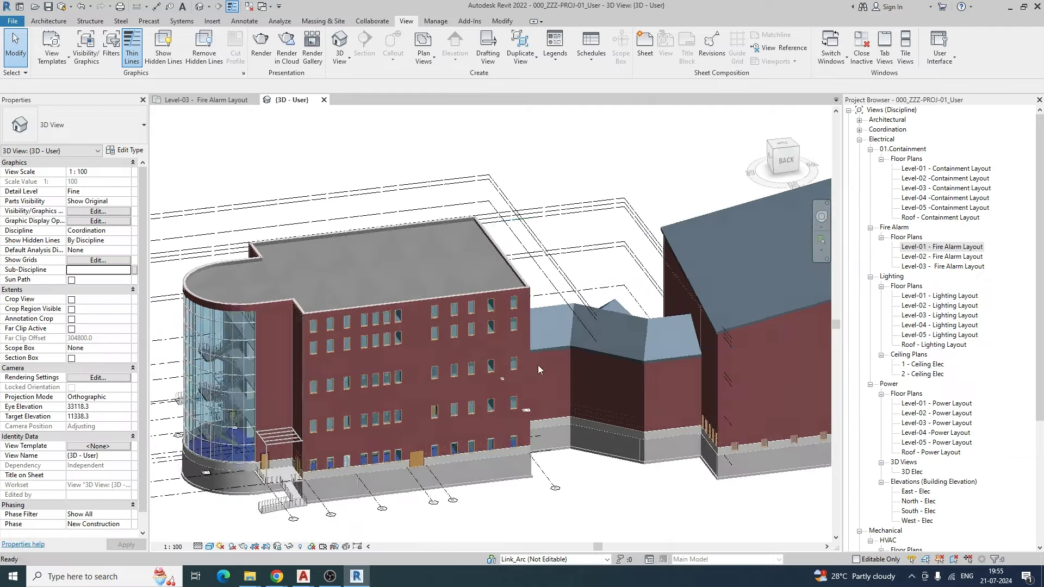
- Duplicate the Level-01 - Fire Alarm Layout plan with detailing
left_click(954, 268)
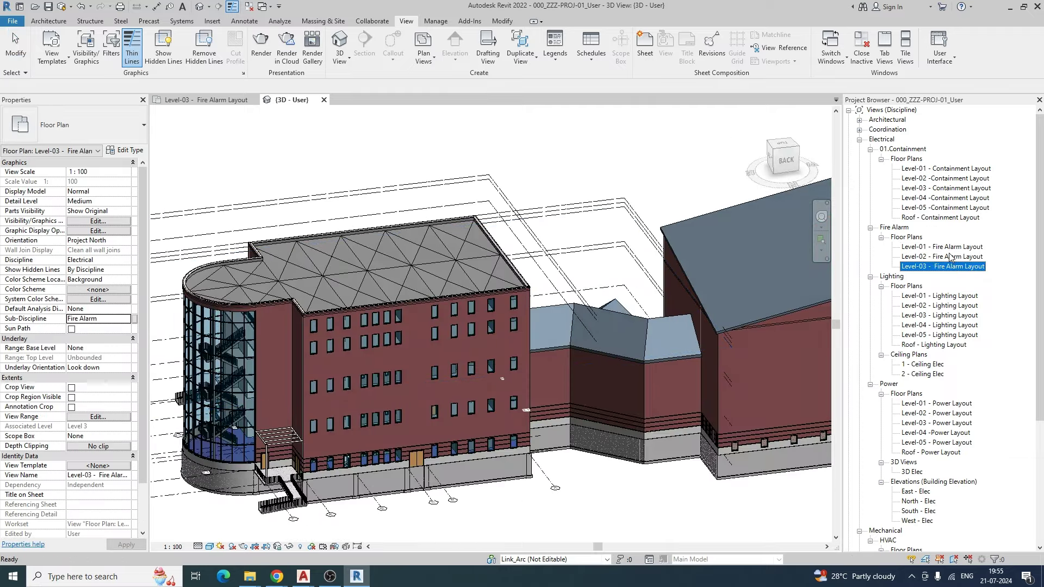
left_click(949, 256)
left_click(949, 199)
left_click(946, 169)
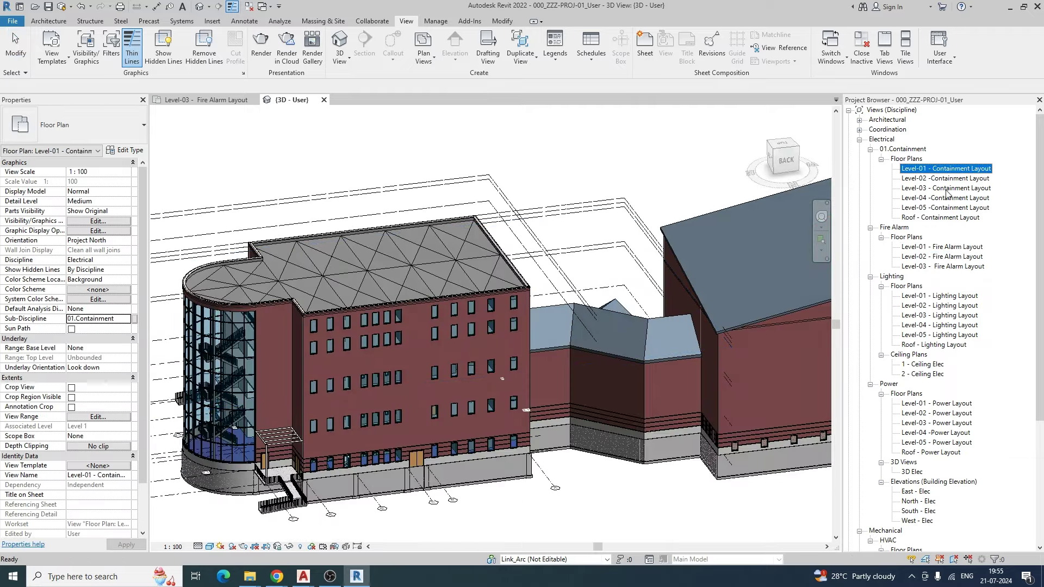
left_click(945, 248)
right_click(946, 248)
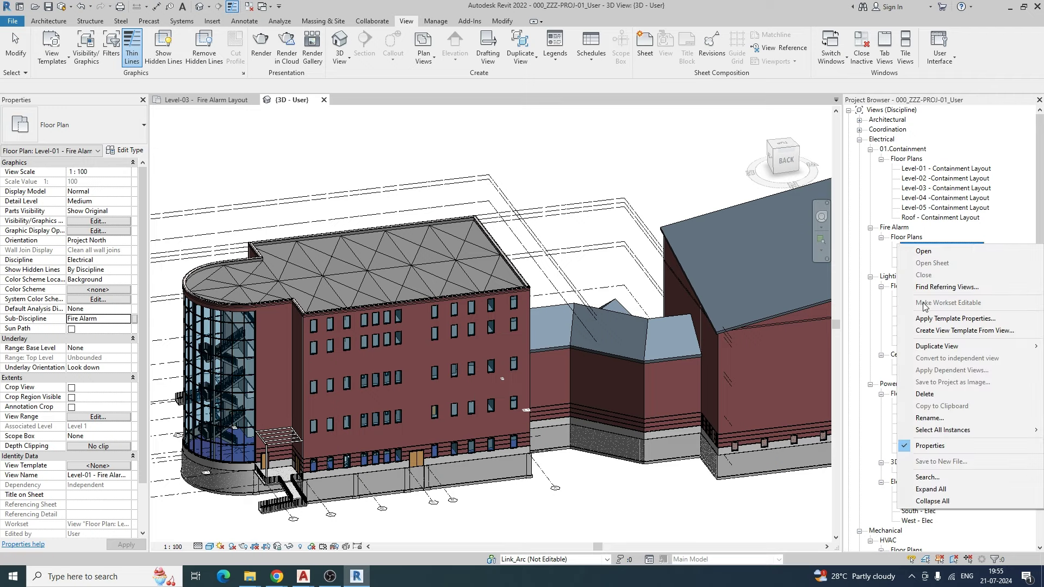
mouse_move(947, 347)
left_click(860, 359)
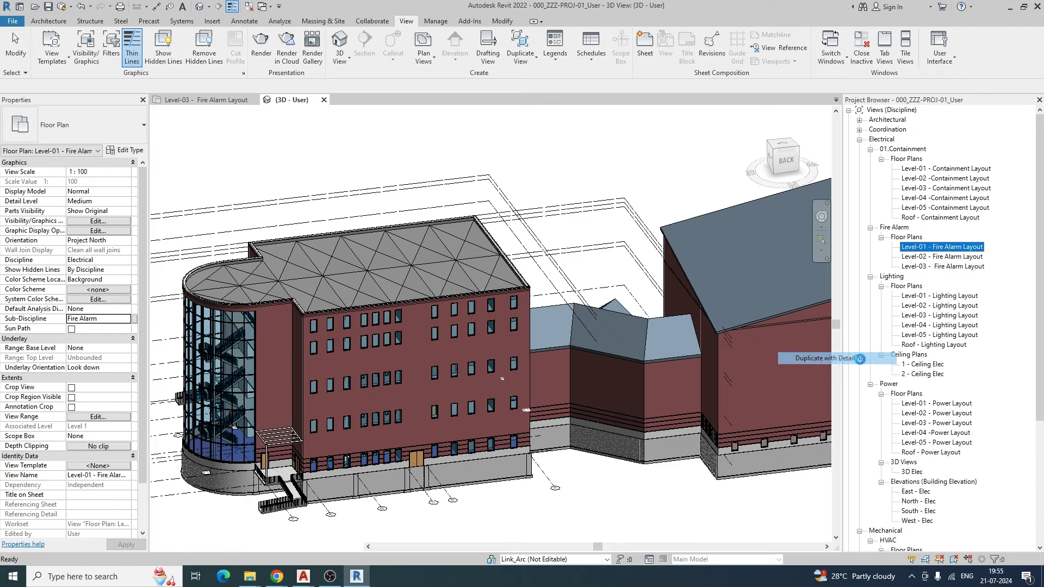
- Duplicate the Level-02 and Level-03 Fire Alarm Layout plans with detailing
left_click(947, 268)
right_click(947, 268)
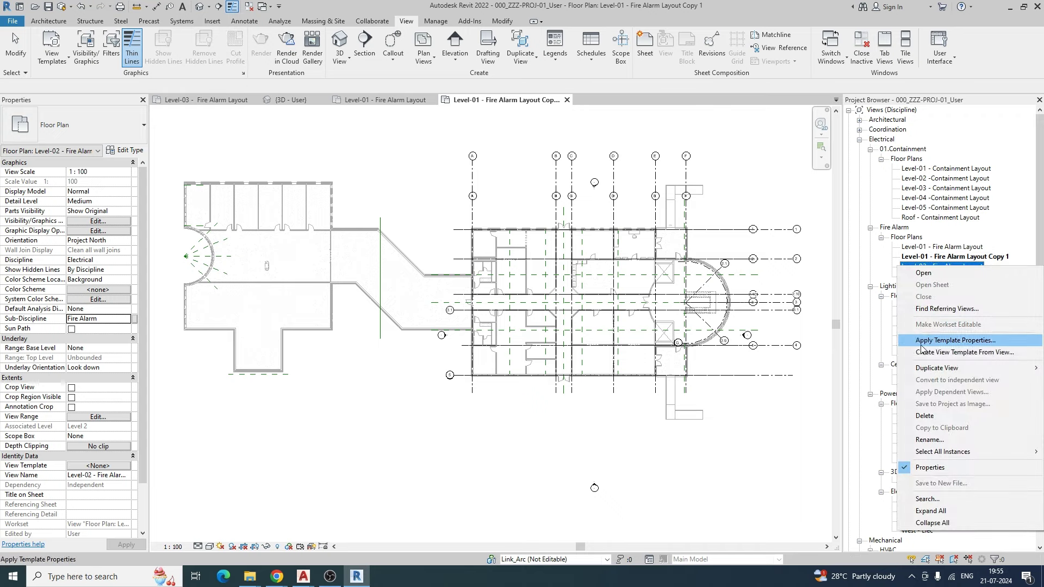
mouse_move(946, 371)
left_click(845, 382)
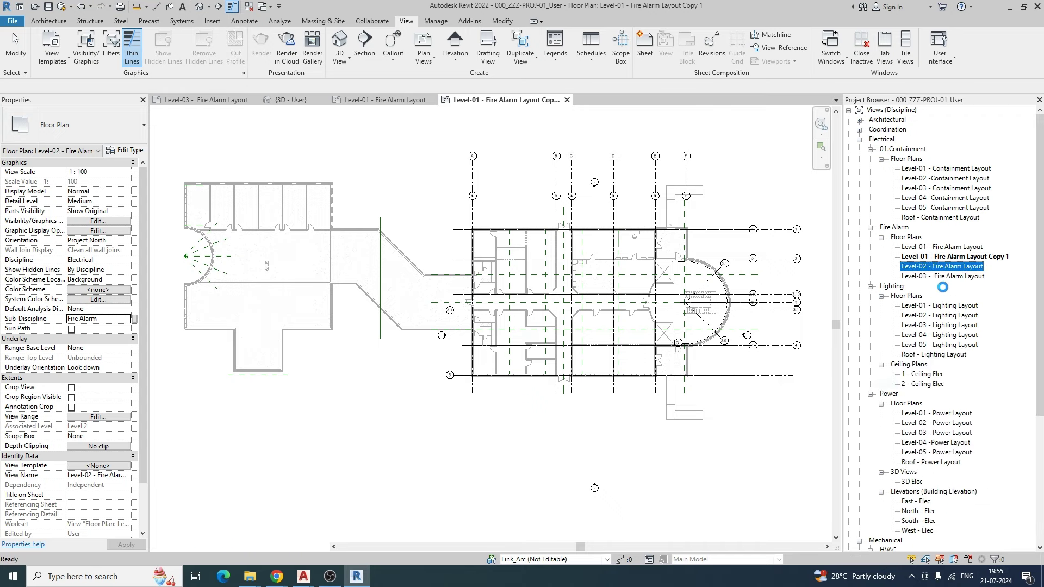
left_click(942, 286)
right_click(943, 286)
mouse_move(930, 387)
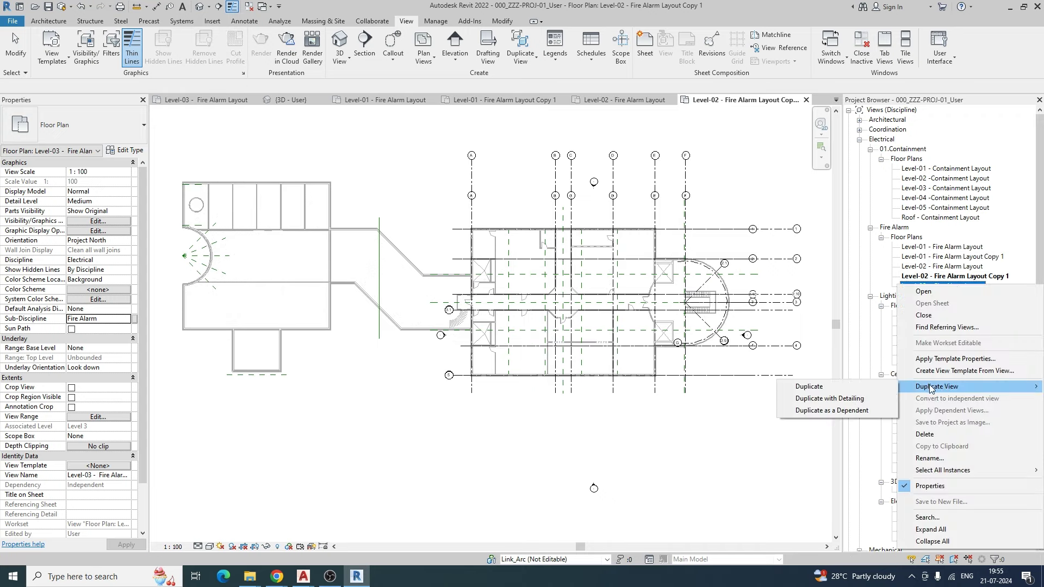
left_click(841, 400)
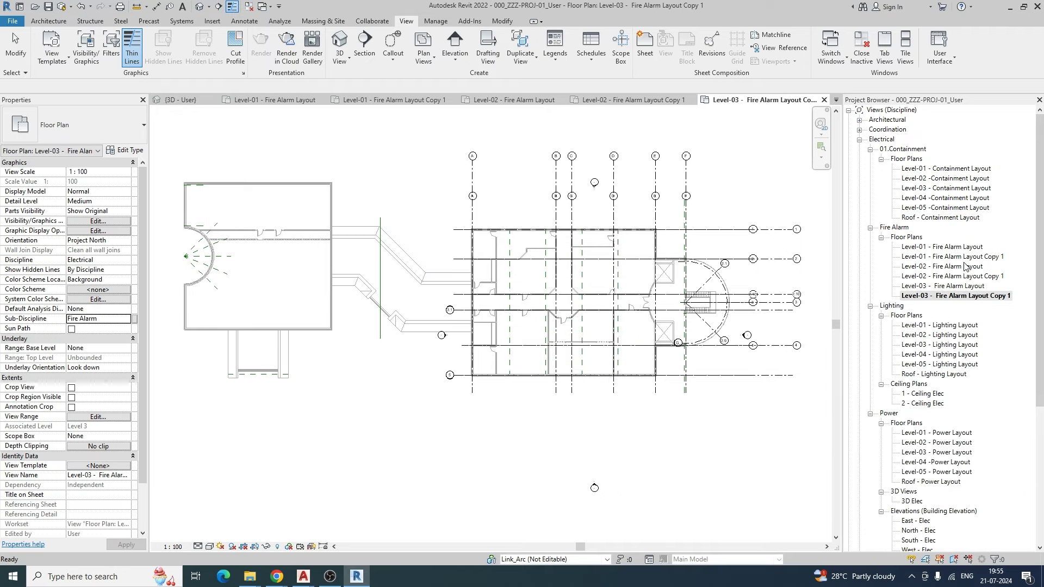
- Return to the 3D view and rename the Level-03 - Fire Alarm Layout Copy 1 plan as Level-03 - Security Layout
left_click(185, 100)
middle_click_drag(522, 348, 960, 303, "shift")
left_click(976, 296)
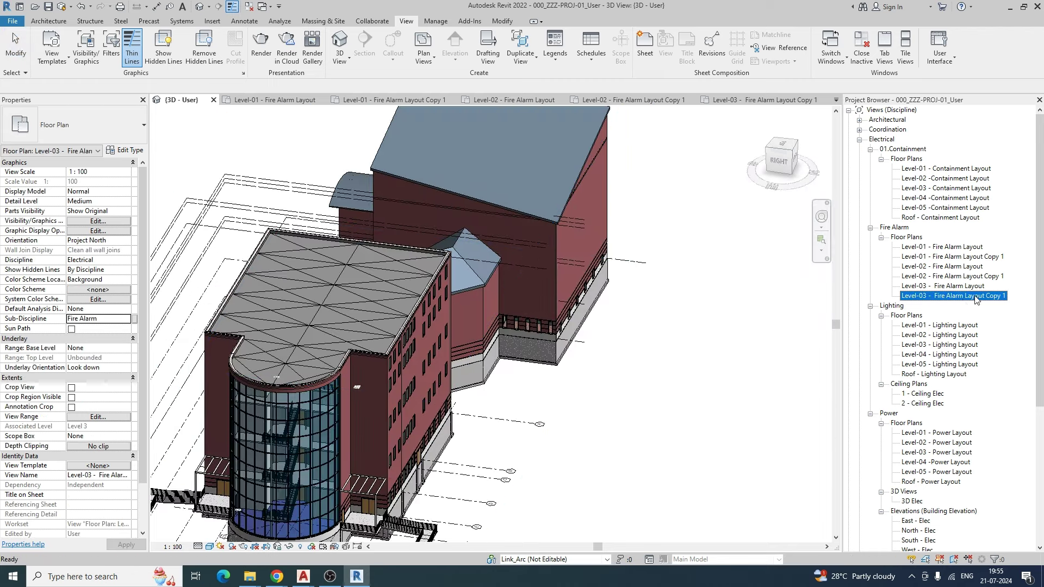
right_click(959, 298)
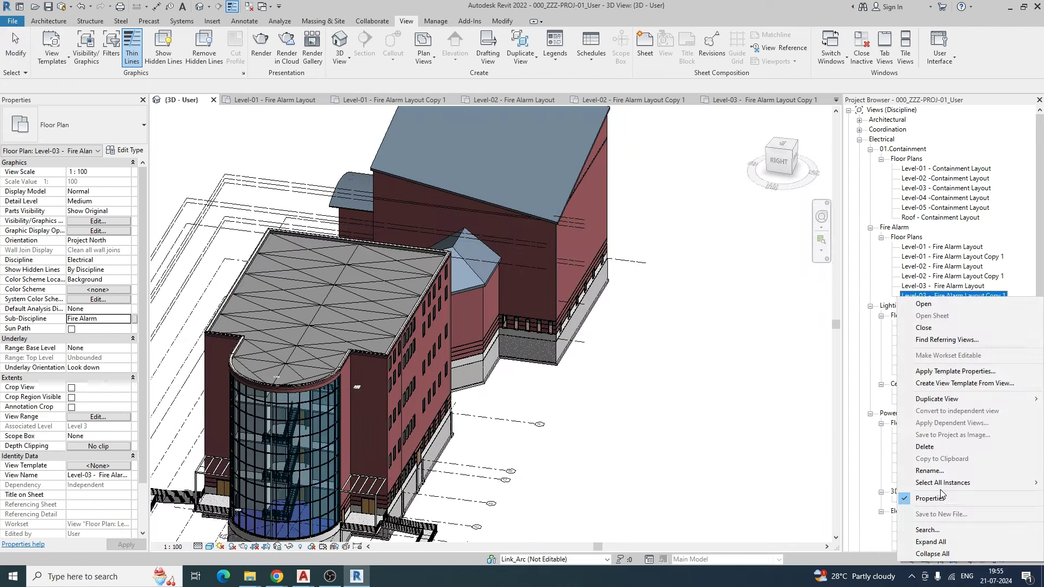
left_click(947, 472)
left_click(939, 296)
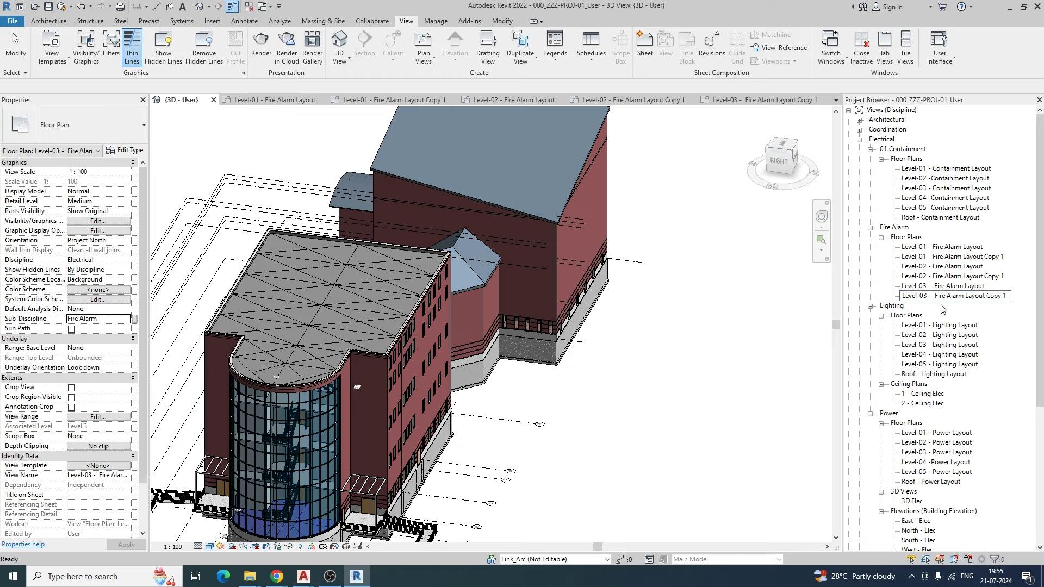
left_click_drag(936, 296, 963, 299)
type("Security LAYOU")
key("BackSpace")
key("BackSpace")
key("BackSpace")
key("BackSpace")
key("BackSpace")
key("BackSpace")
left_click_drag(981, 296, 937, 297)
key("BackSpace")
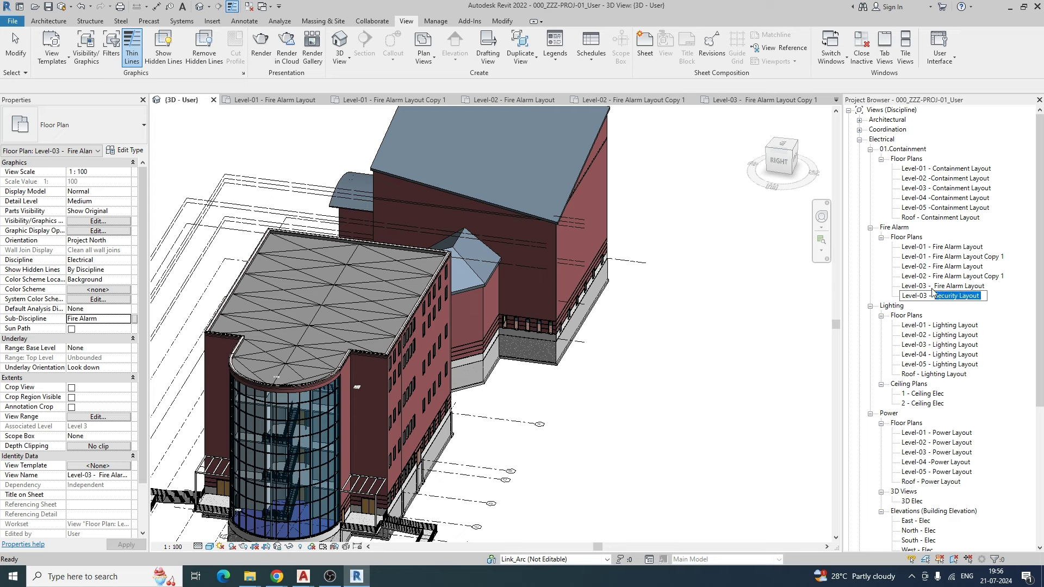
- Rename the Level-02 - Fire Alarm Layout Copy 1 plan as Level-02 - Security Layout
left_click(941, 277)
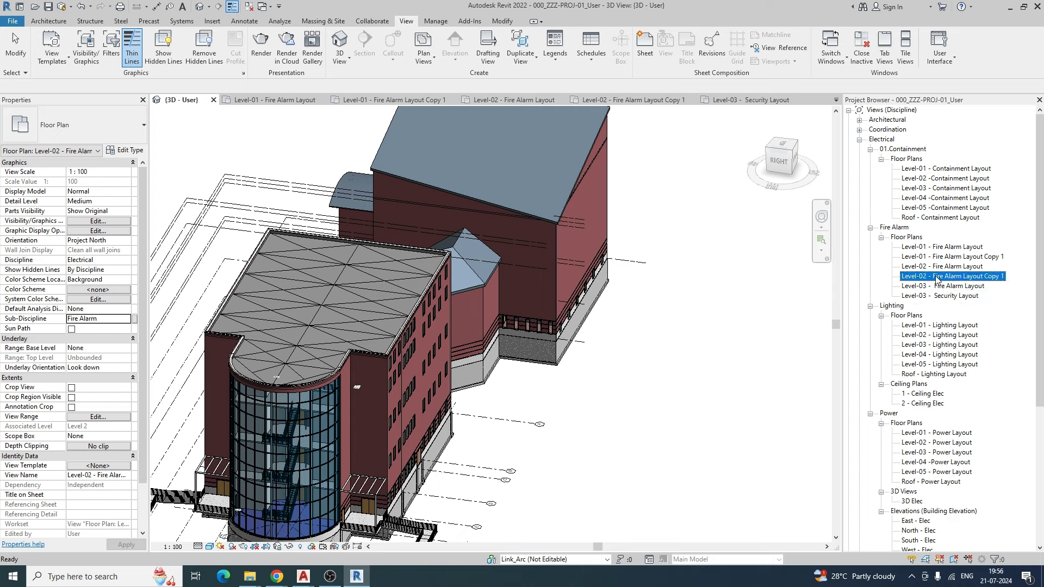
left_click(937, 279)
left_click_drag(934, 279, 1018, 287)
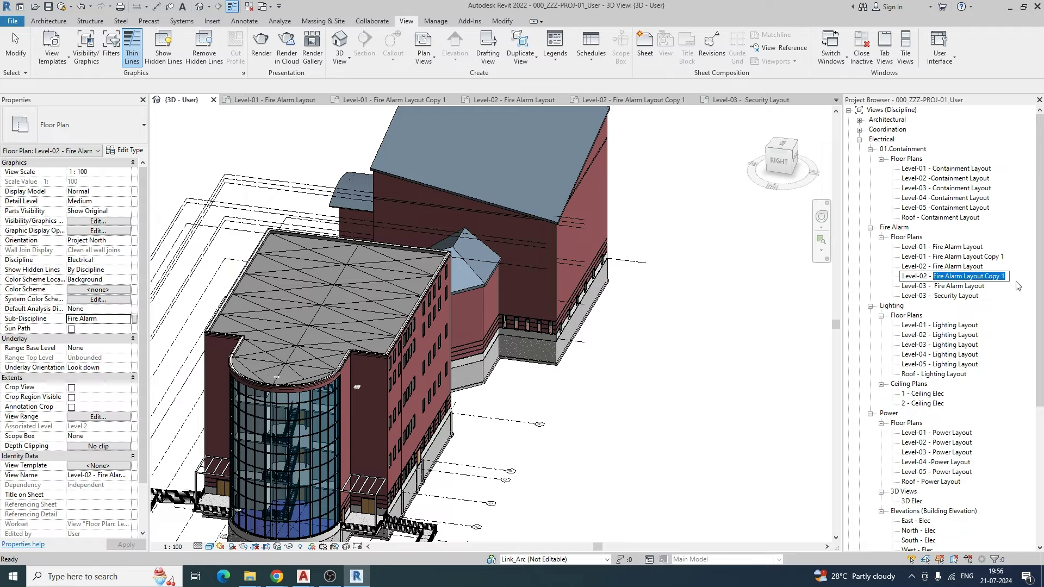
type("Security Layout")
key("Return")
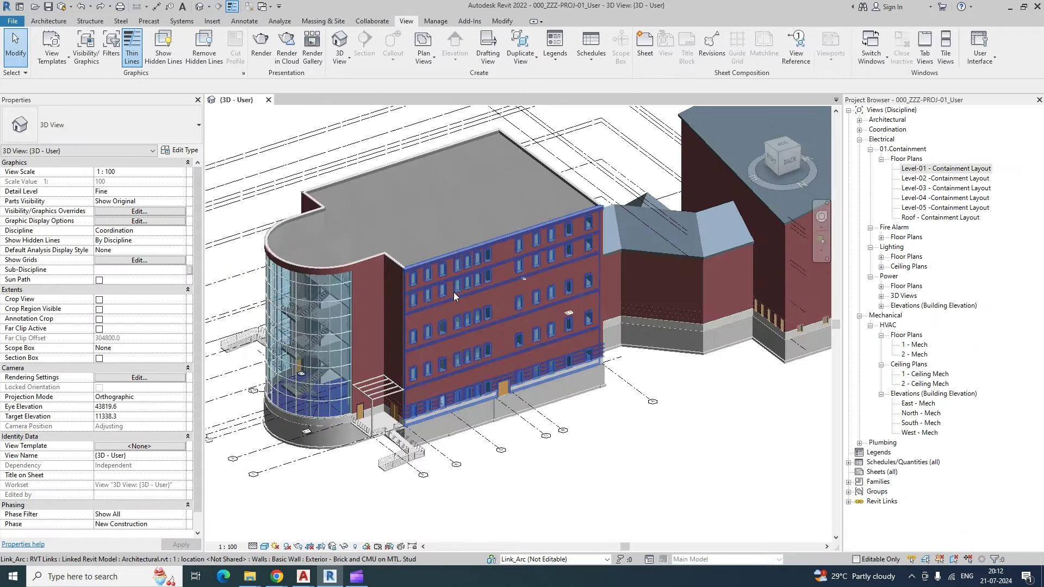
- Review the project's list of view templates and the properties they control, then close it without changes
scroll(454, 296, "up", 3)
scroll(452, 296, "down", 2)
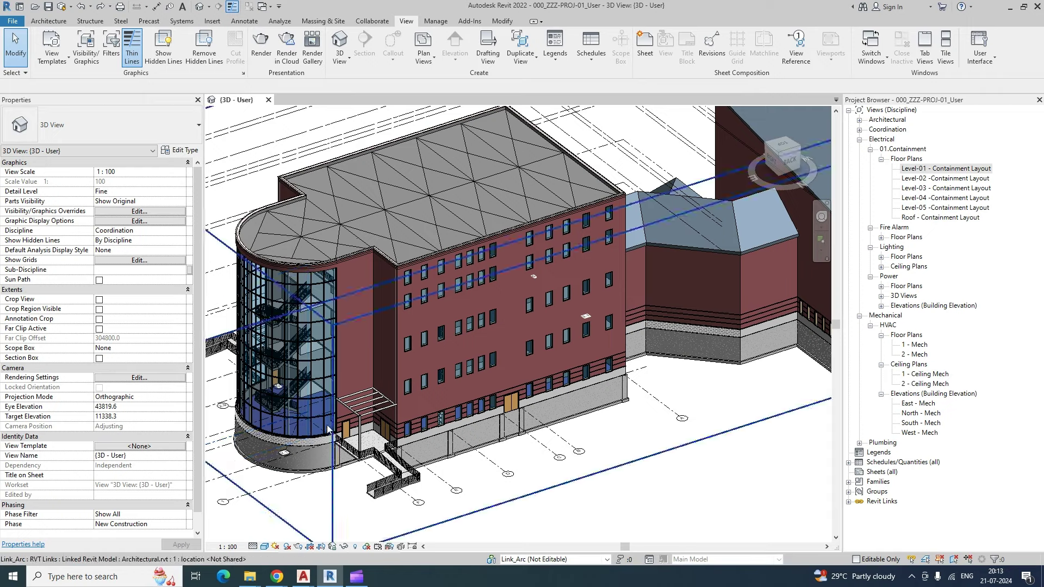
left_click(140, 446)
key("Escape")
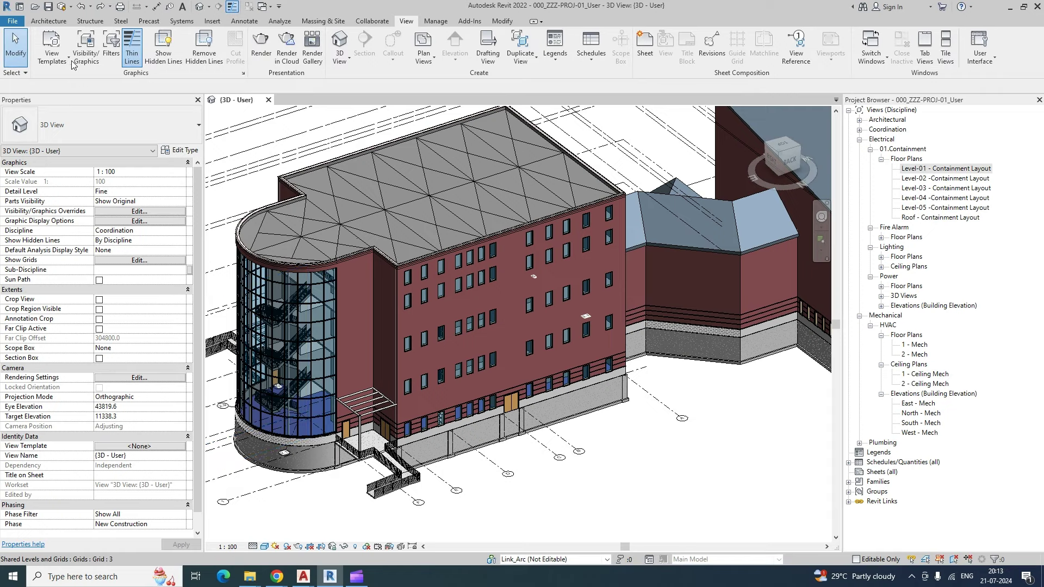
left_click(58, 64)
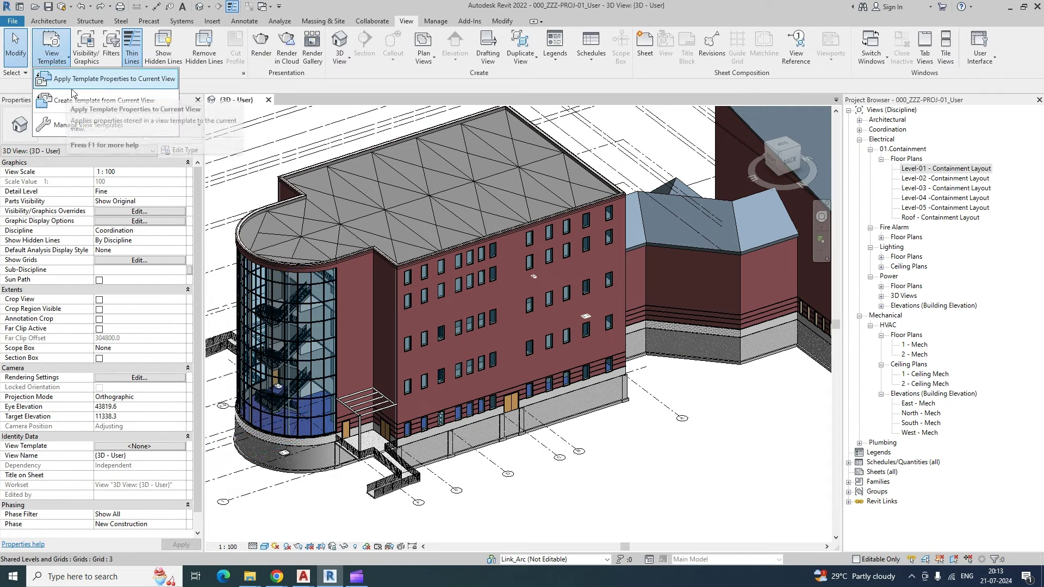
left_click(70, 128)
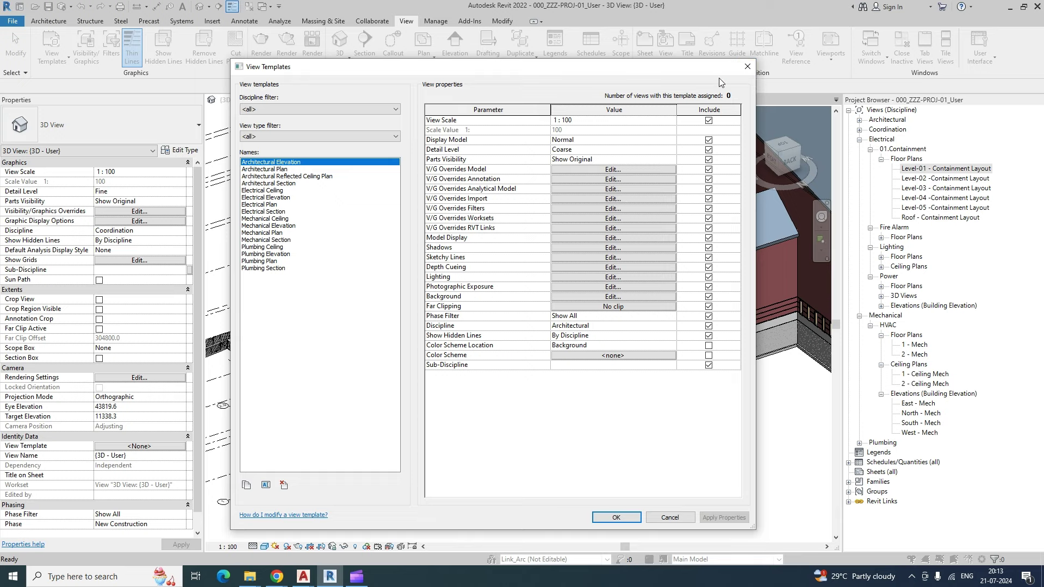
left_click(745, 69)
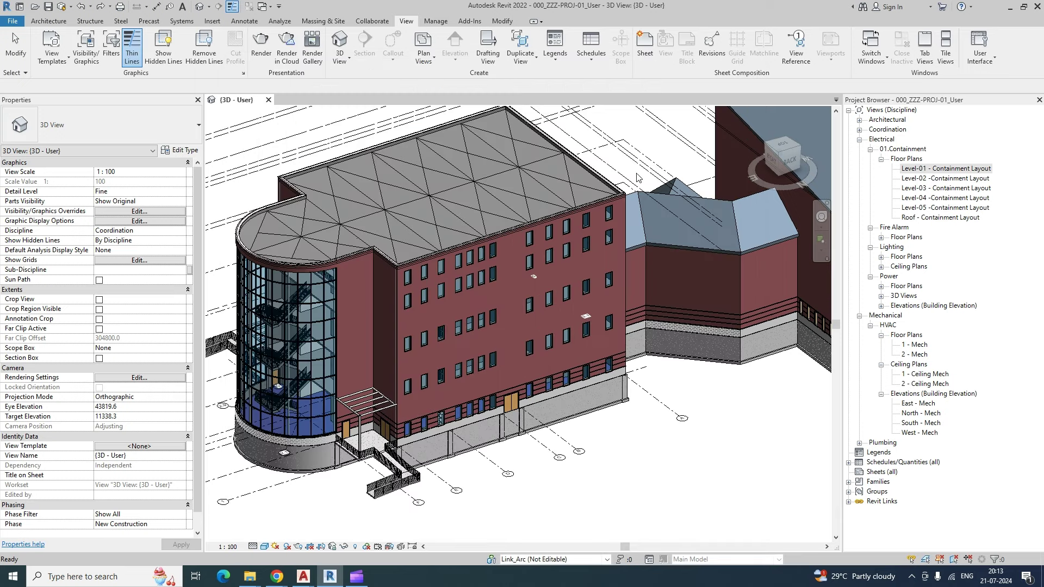
mouse_move(276, 576)
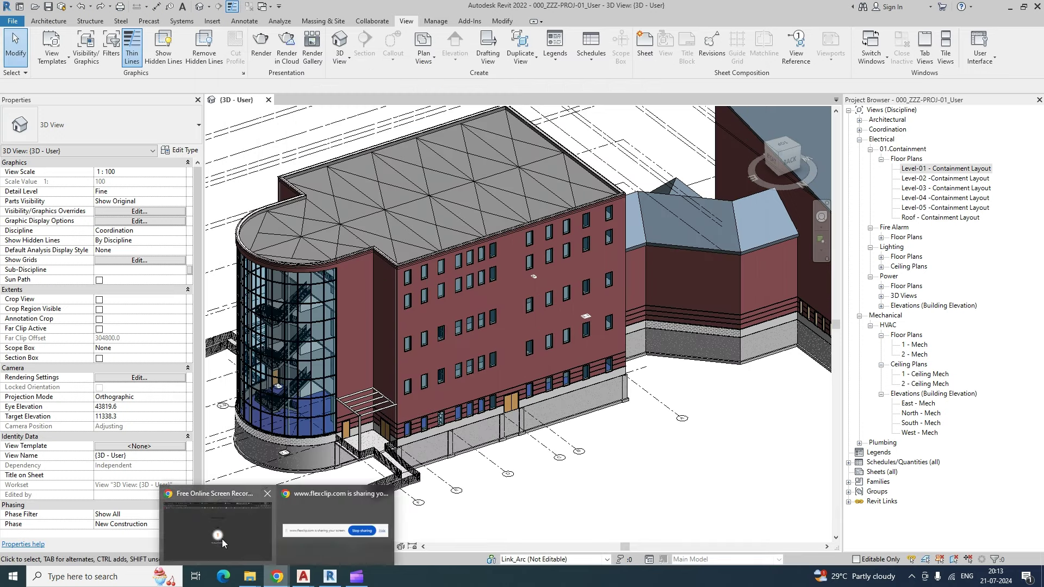